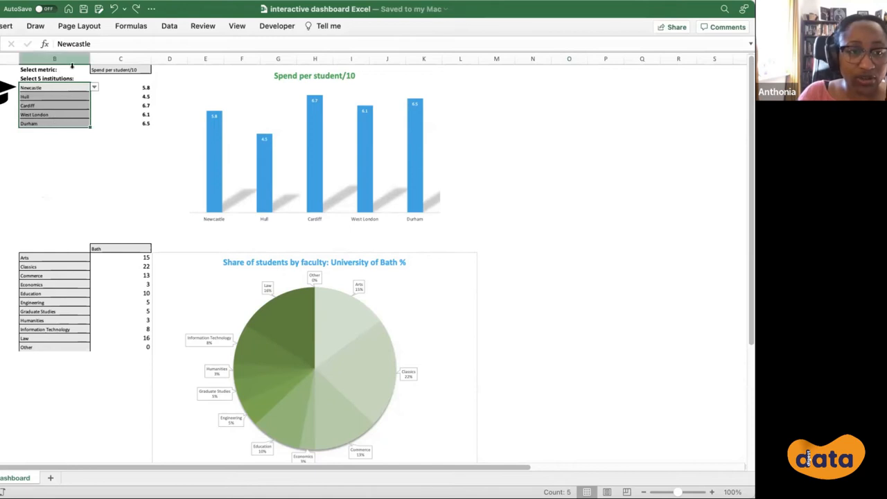
- Review the metrics offered for the dashboard's Select metric cell without changing the selection
left_click(114, 69)
left_click(155, 71)
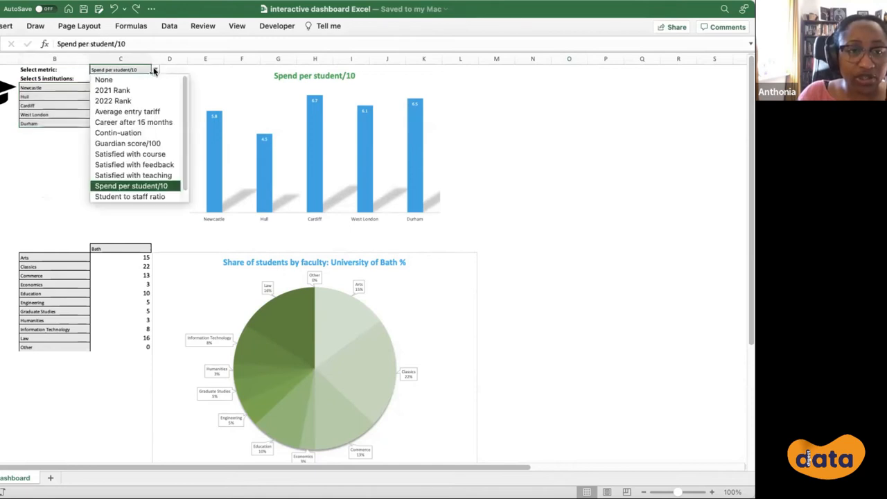
scroll(147, 132, "down", 3)
scroll(148, 132, "up", 2)
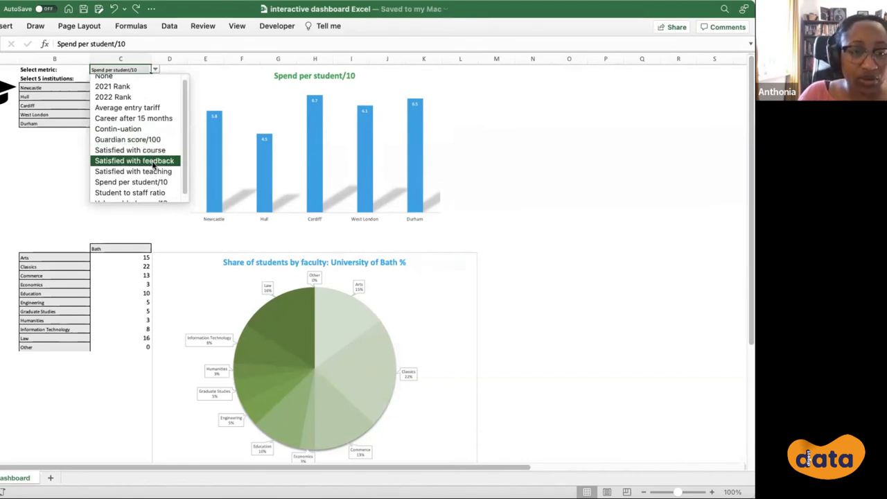
left_click(52, 185)
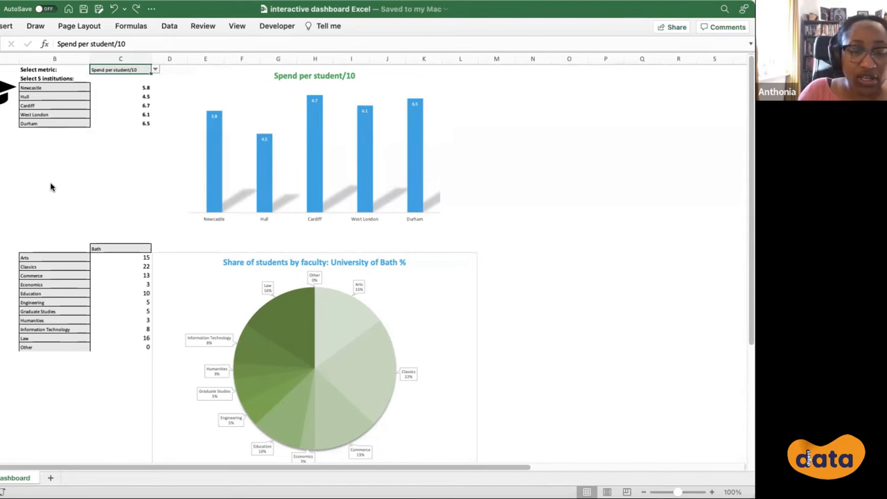
- Unhide the Ranking data sheet
right_click(18, 480)
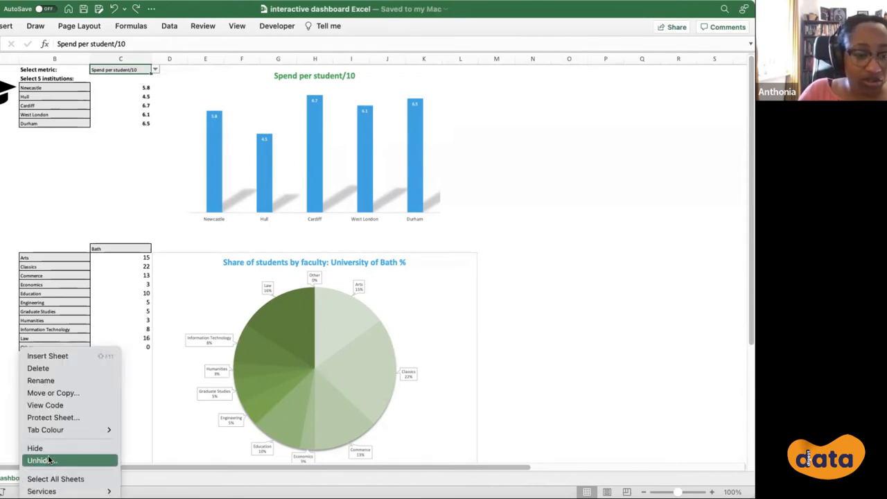
left_click(40, 460)
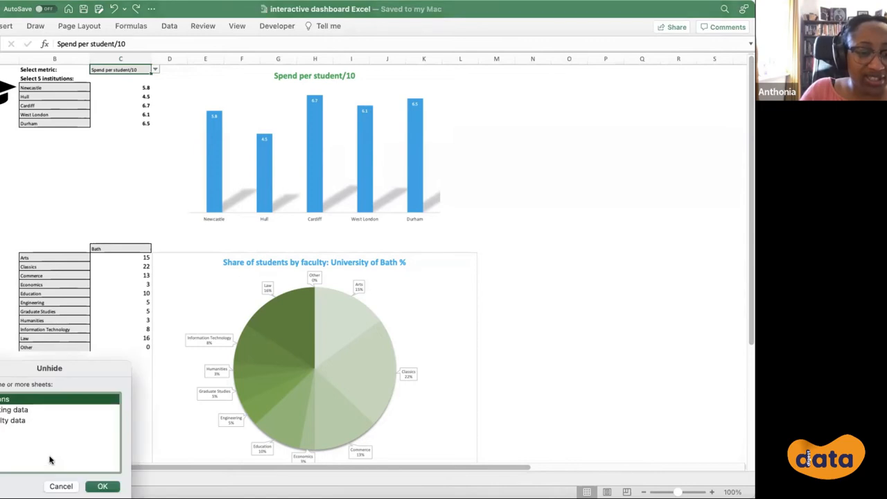
left_click(7, 410)
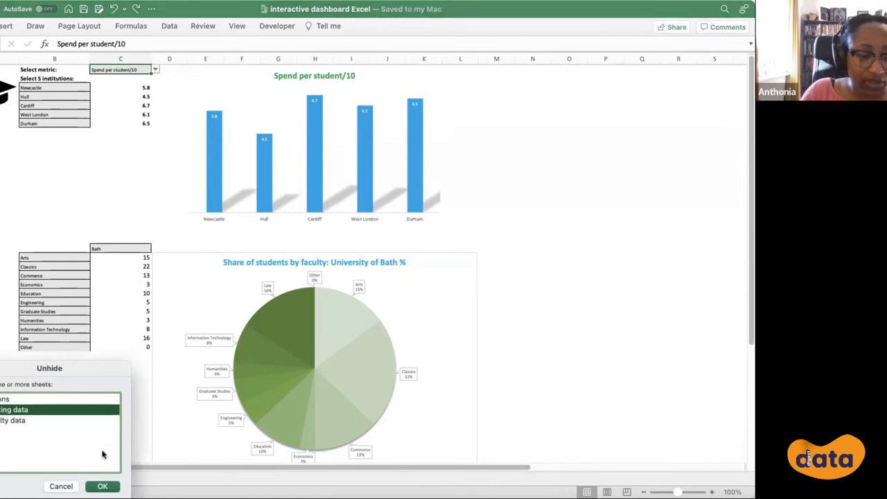
left_click(104, 481)
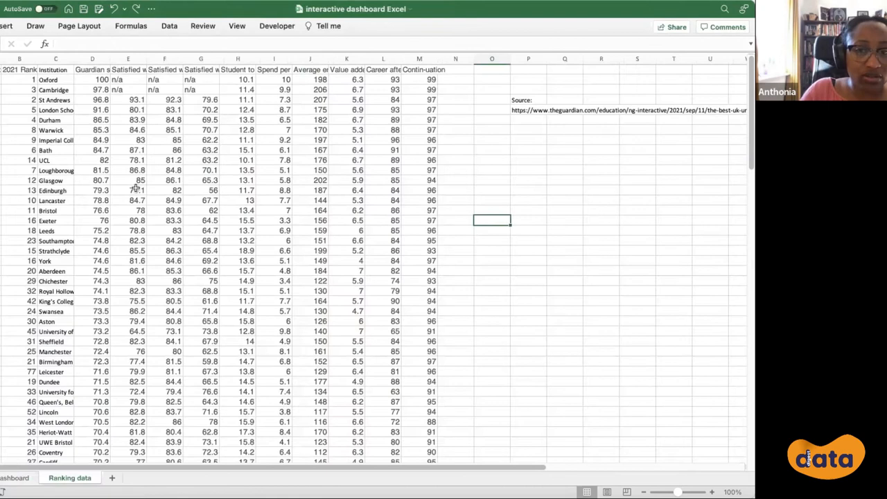
- Examine the ranking table's headers, its institution names and the scores listed for each institution
left_click_drag(10, 70, 402, 220)
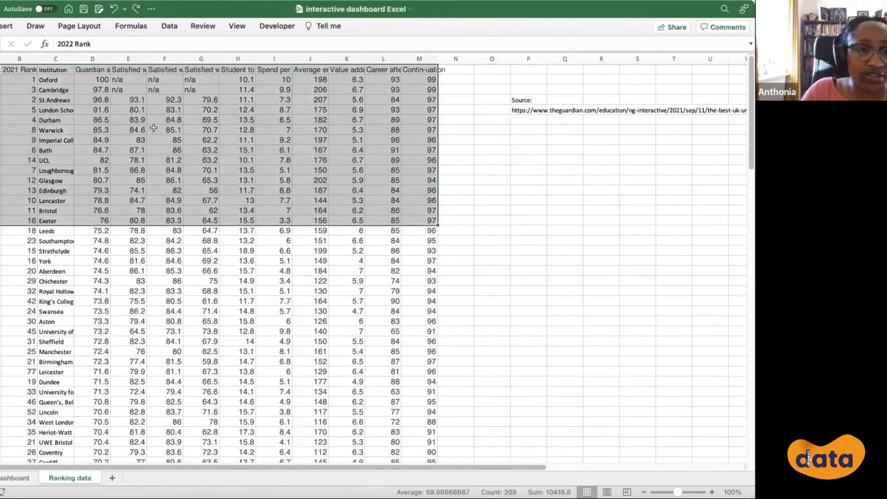
left_click(60, 59)
left_click(92, 70)
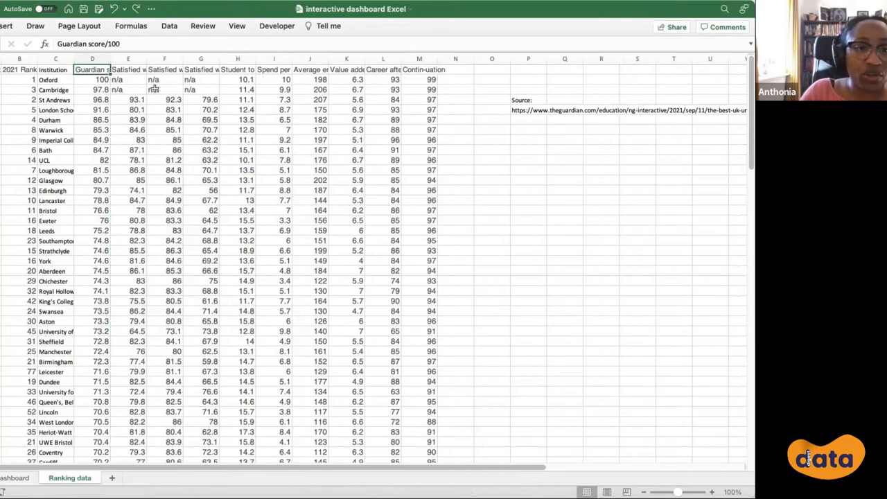
left_click_drag(55, 80, 61, 129)
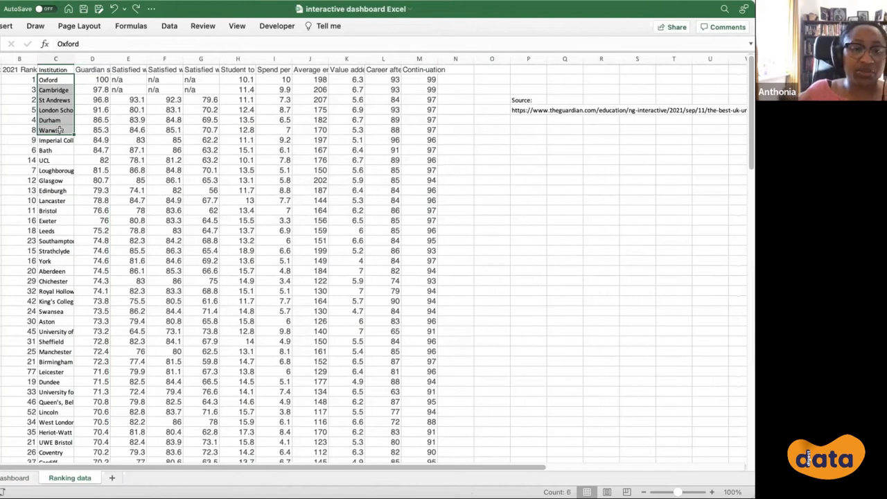
left_click_drag(97, 80, 430, 129)
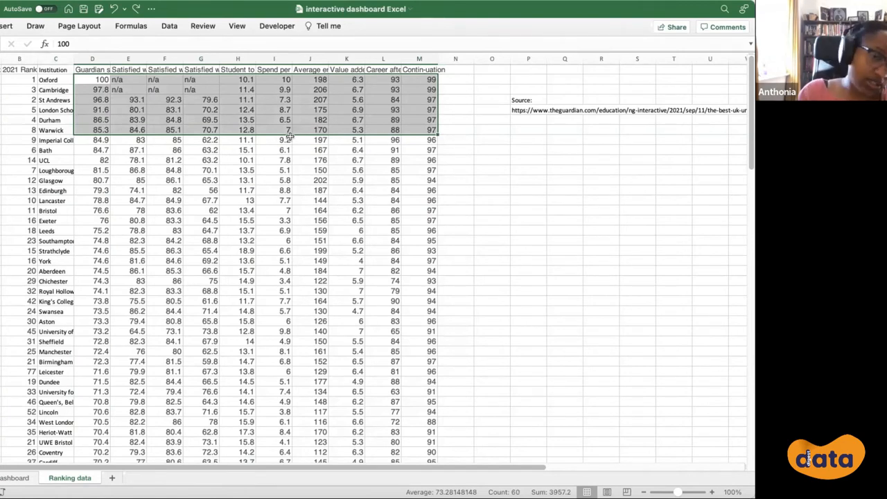
- On the dashboard sheet, change the selected metric to Satisfied with feedback
left_click(21, 478)
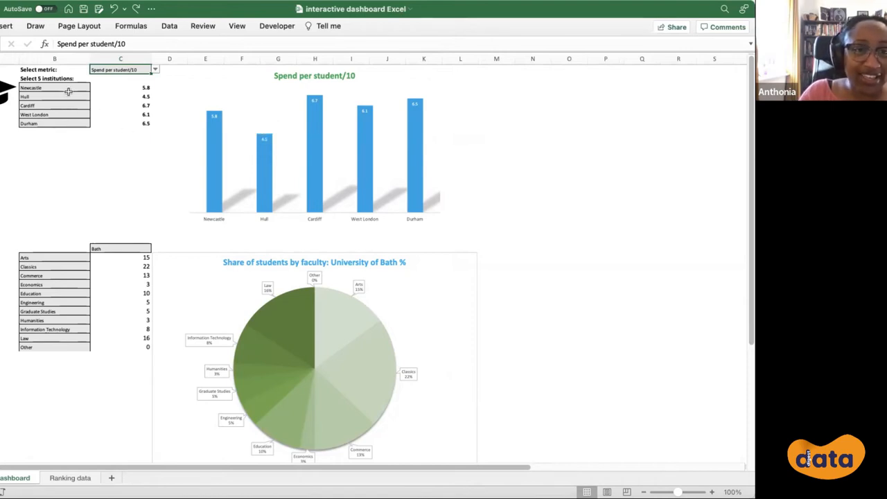
left_click(111, 88)
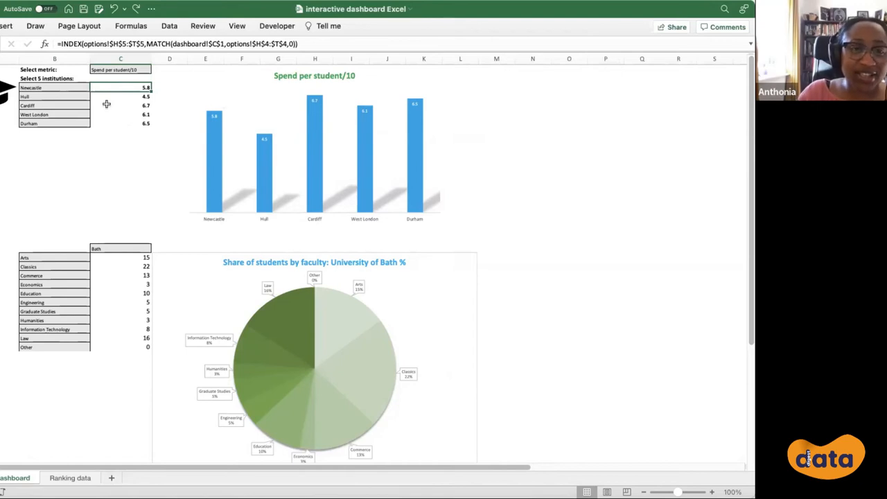
left_click(145, 69)
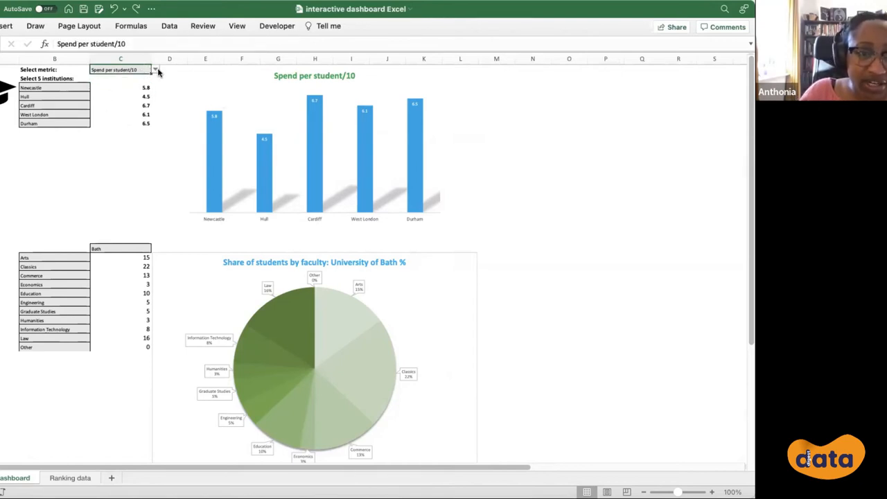
left_click(155, 70)
scroll(150, 156, "up", 1)
left_click(138, 159)
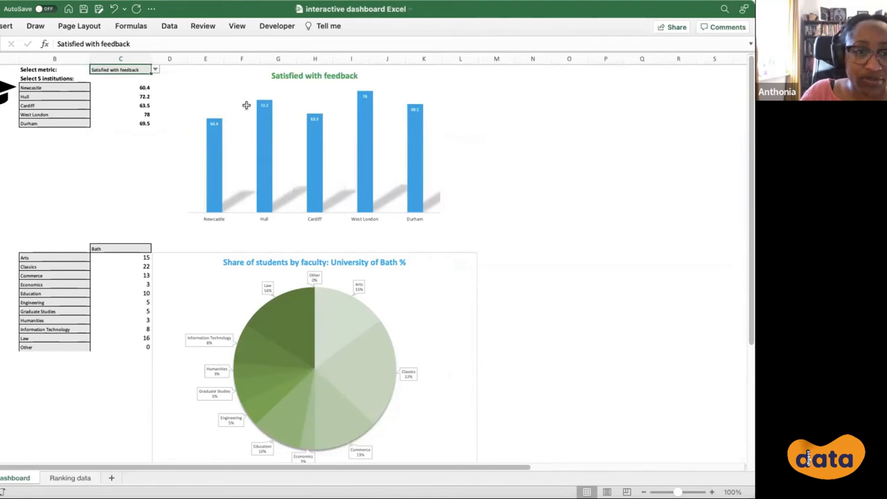
- Set the first of the five selected institutions to City
left_click(62, 88)
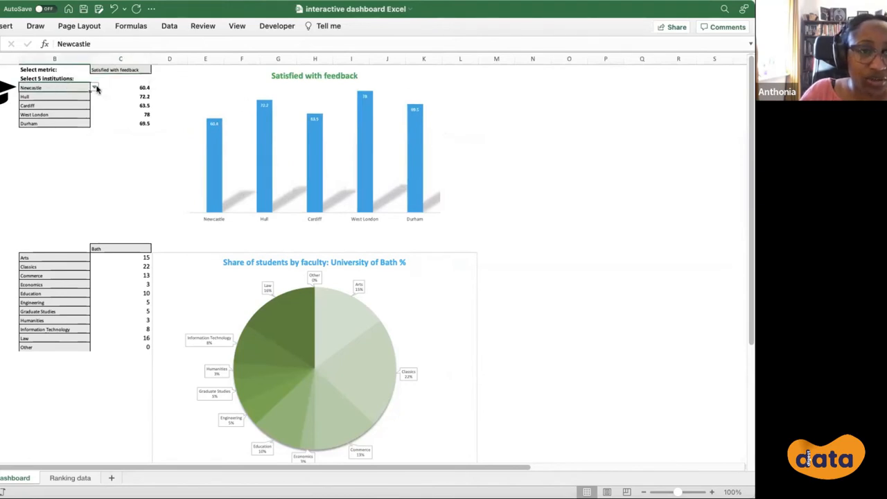
left_click(94, 87)
scroll(88, 160, "down", 4)
scroll(88, 160, "down", 3)
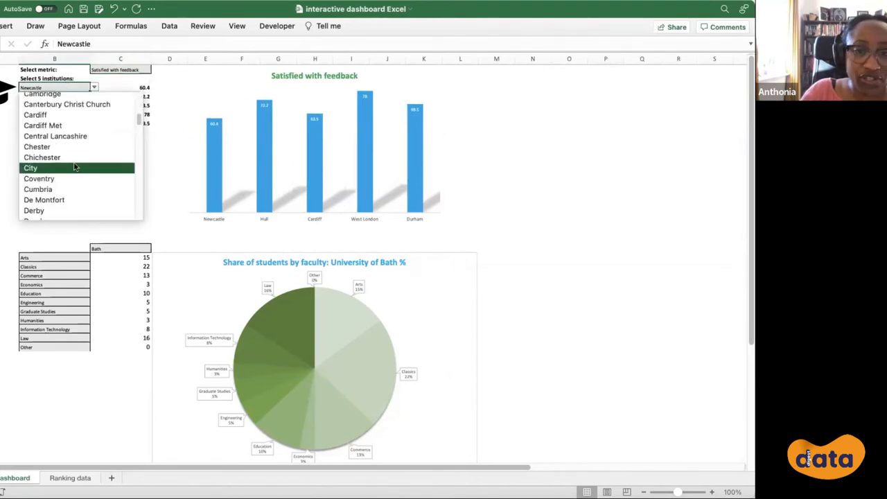
left_click(75, 168)
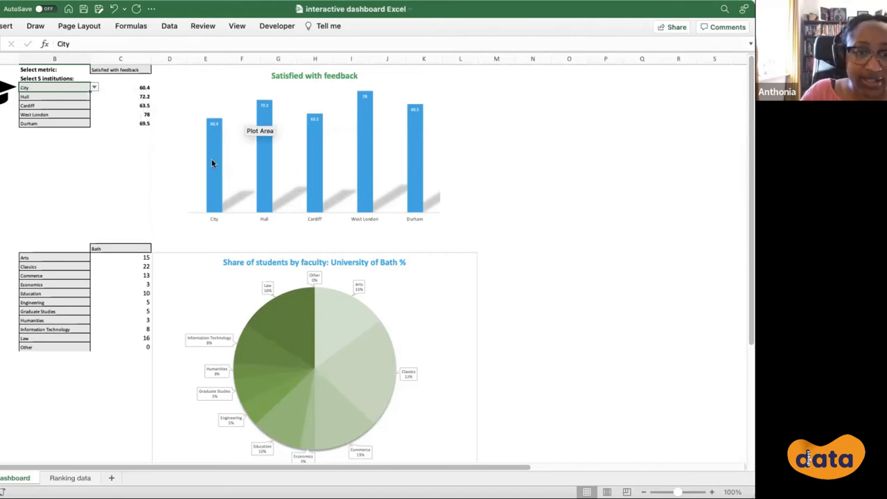
- Set the fourth selected institution to Brighton
left_click(49, 115)
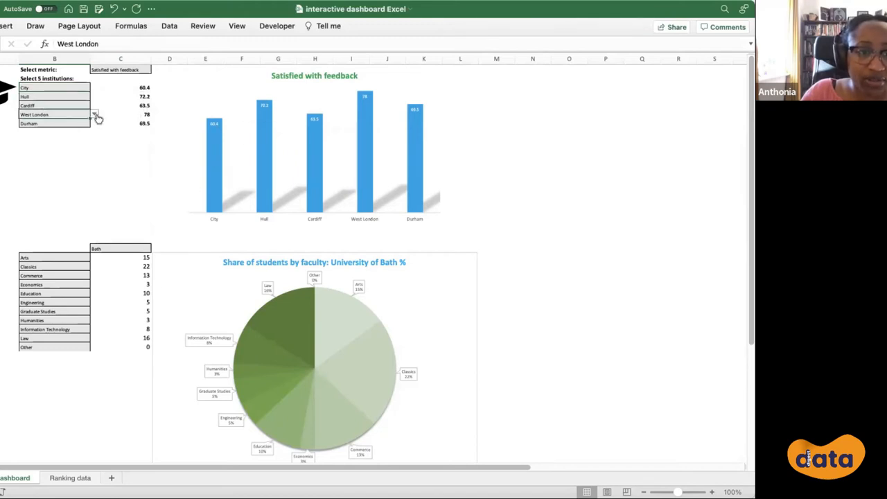
left_click(95, 116)
scroll(90, 201, "down", 5)
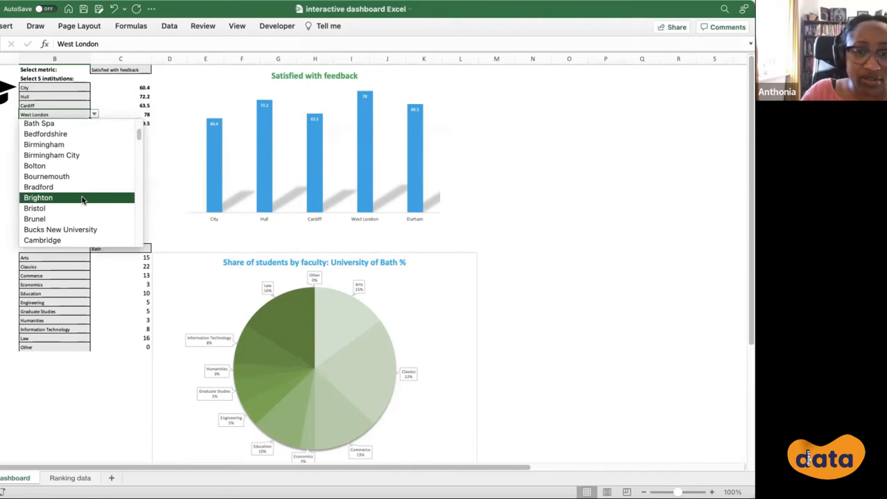
left_click(81, 200)
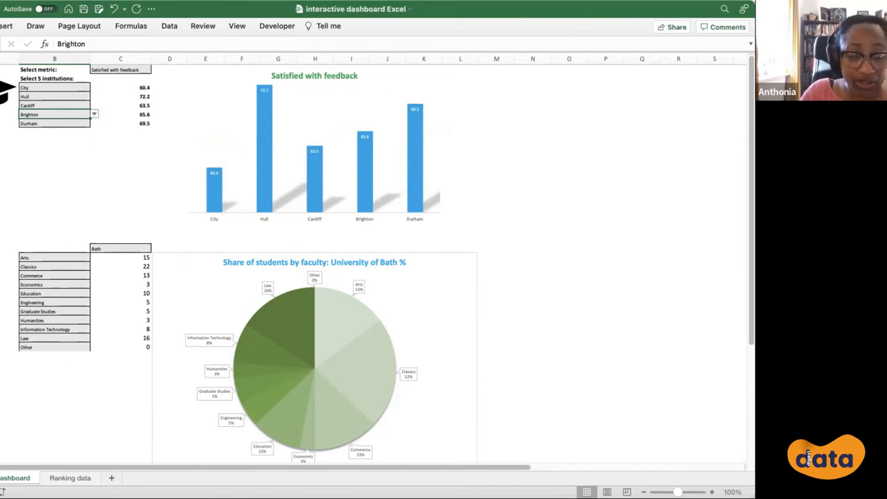
- Add a new blank worksheet directly after the dashboard sheet
right_click(19, 478)
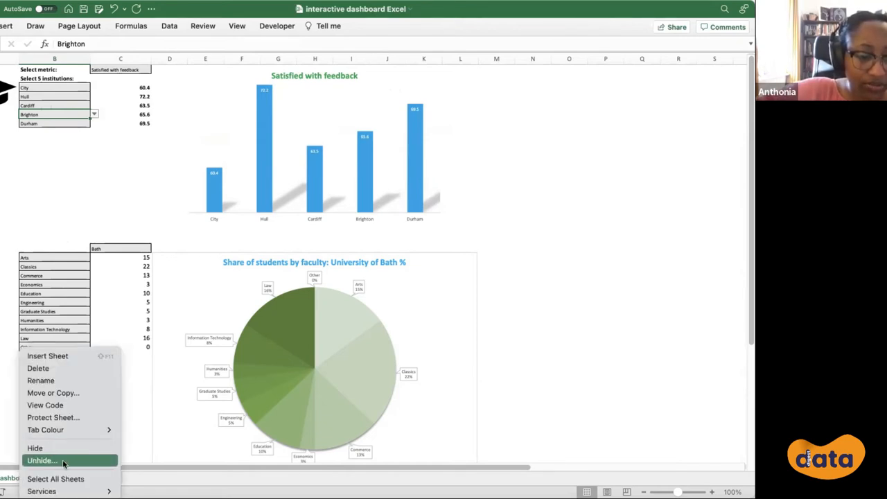
left_click(185, 480)
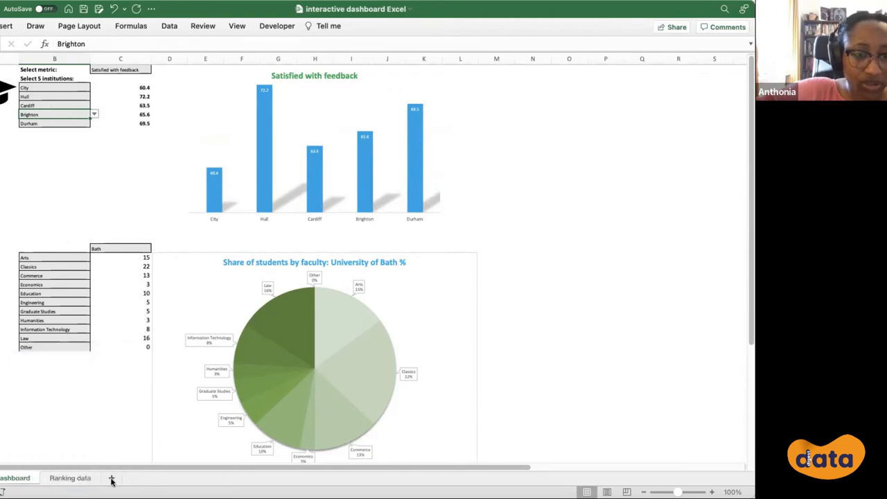
left_click(111, 478)
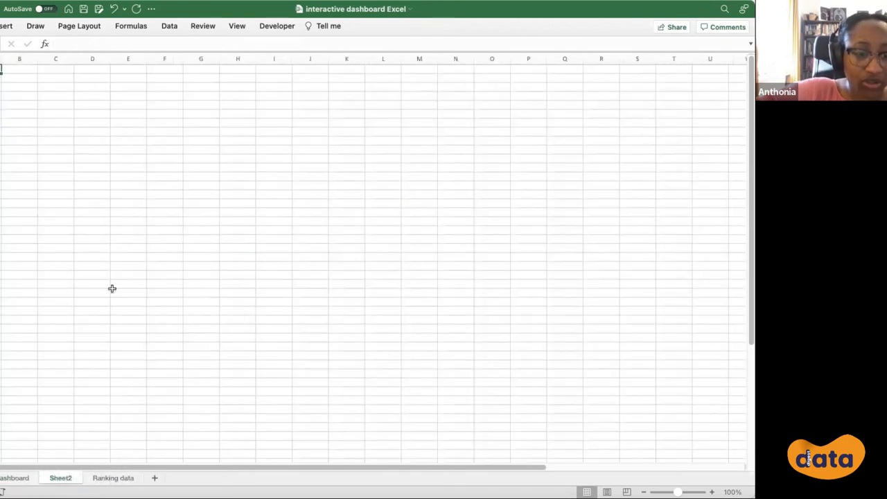
- Look over the five institution cells and the metric cell on the original dashboard sheet
left_click(17, 478)
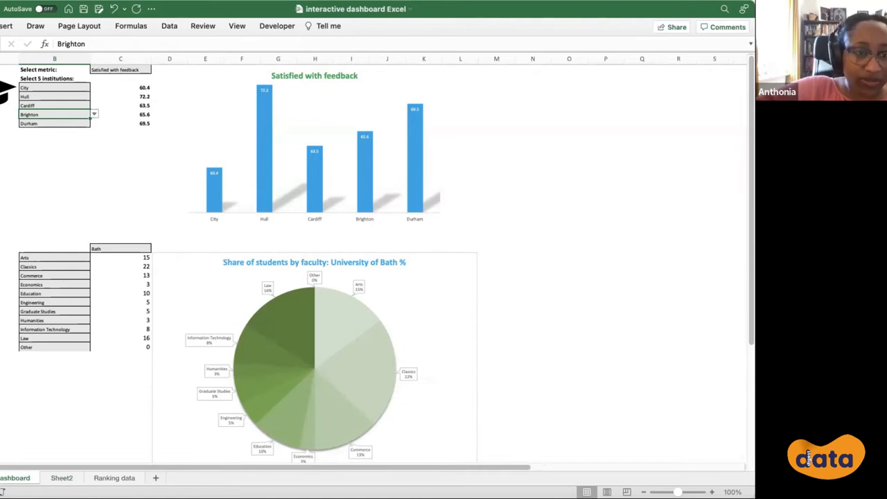
left_click_drag(52, 88, 52, 132)
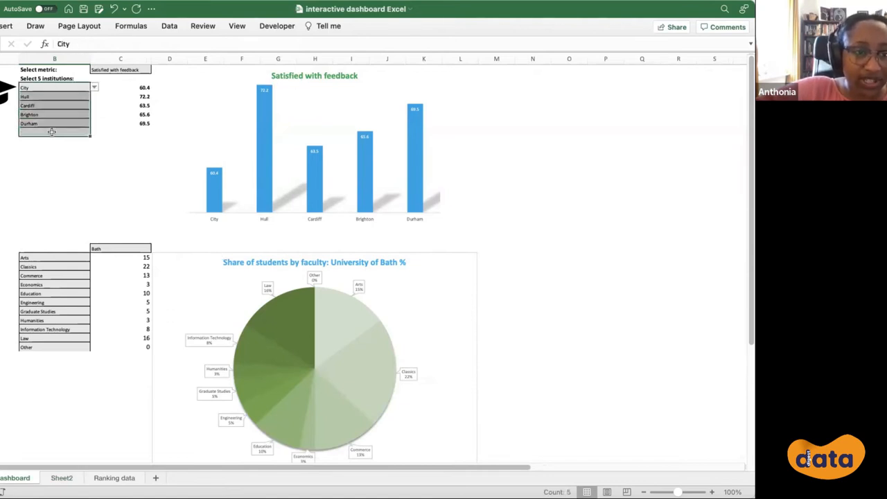
left_click(111, 68)
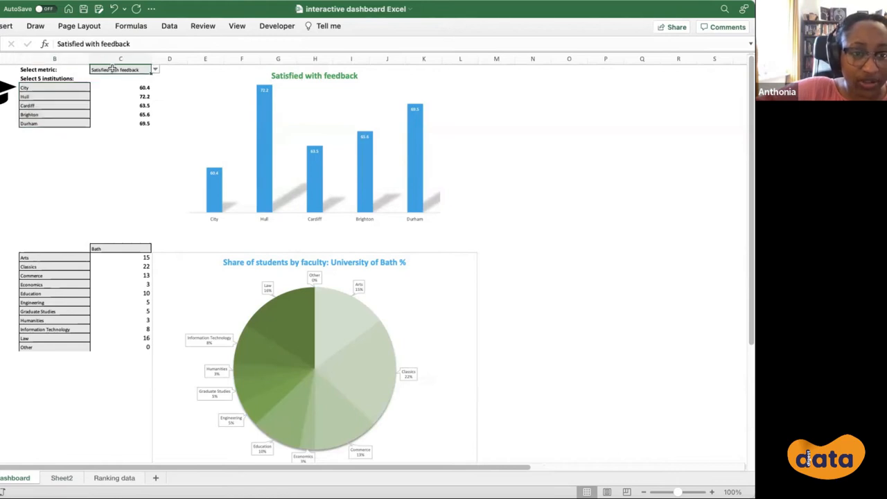
- Rename the new blank Sheet2 as dashboard 2
left_click(62, 477)
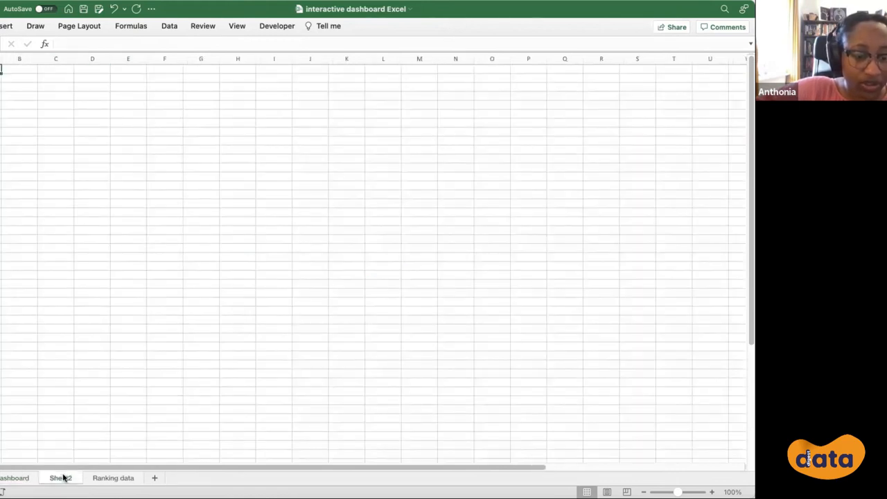
double_click(62, 478)
type("dashboard 2")
key("Return")
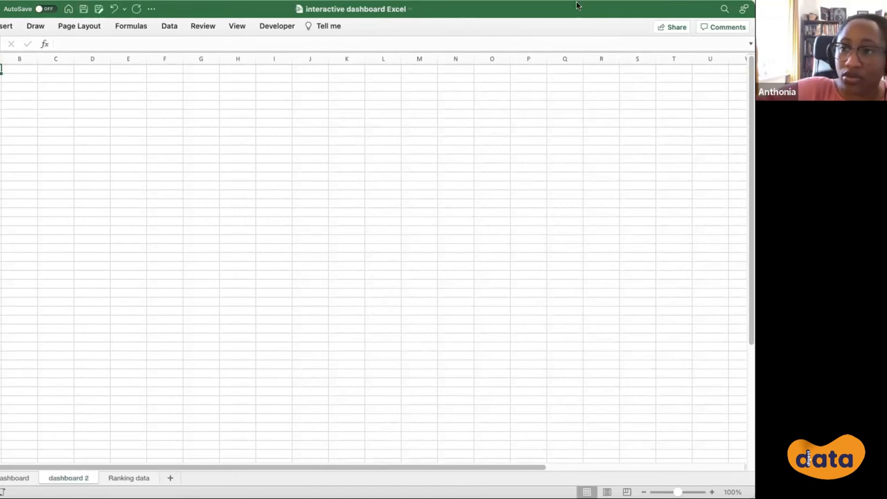
left_click(50, 167)
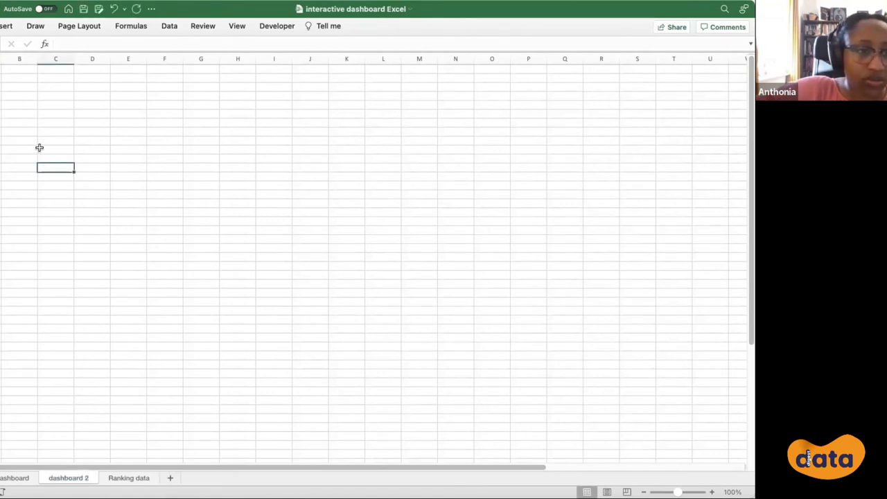
left_click(16, 89)
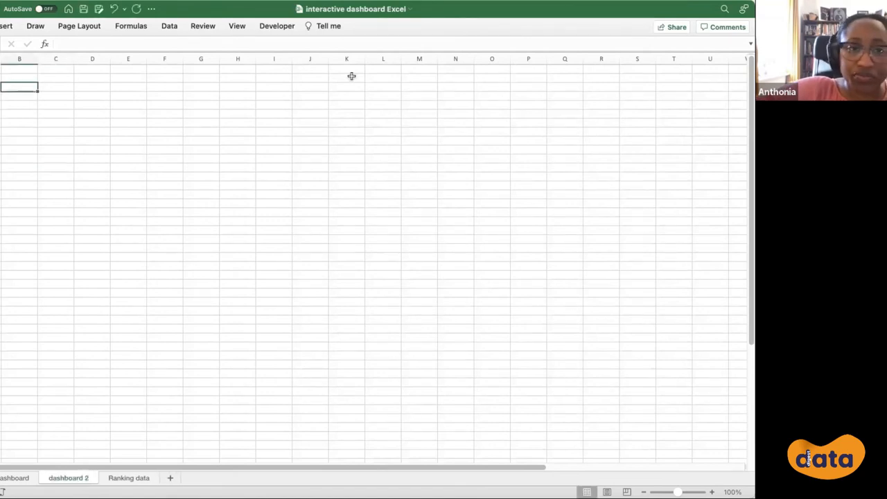
- Unhide the options sheet
right_click(64, 479)
left_click(96, 457)
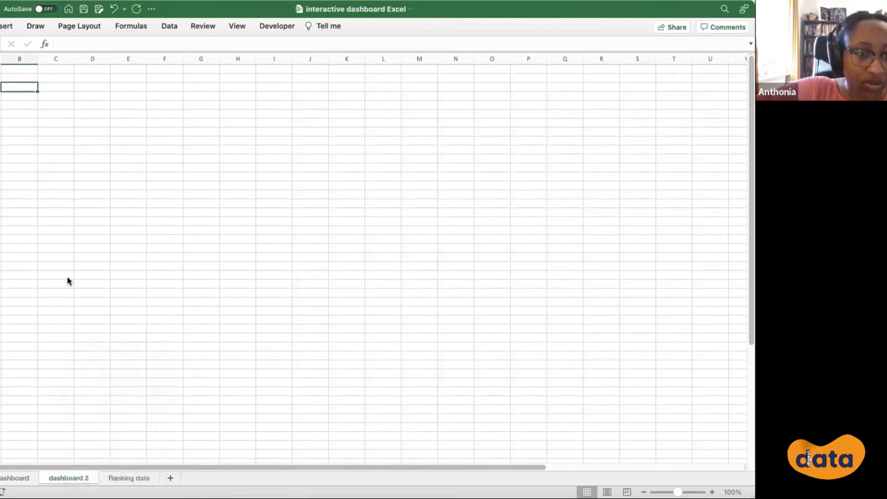
left_click(118, 406)
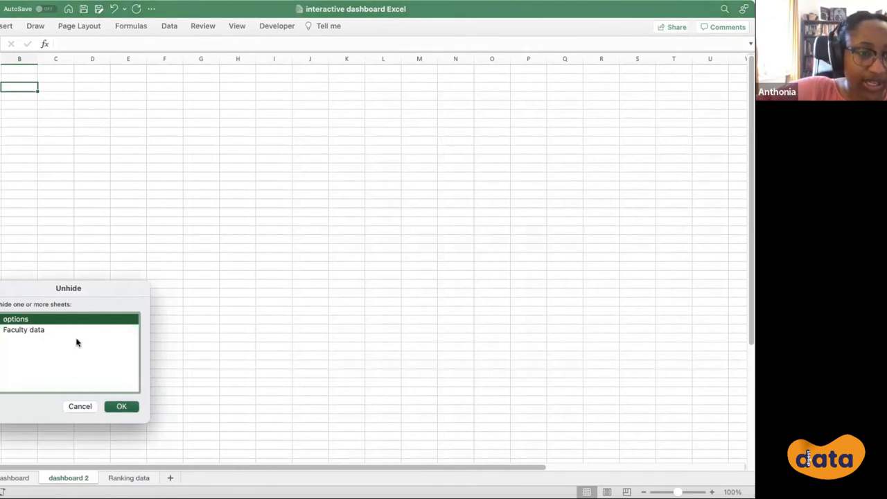
- Copy the Institution, Options and Faculties lists from the options sheet into cell A1 of a new sheet inserted right after it
left_click_drag(15, 70, 174, 416)
key("super+c")
scroll(138, 346, "up", 20)
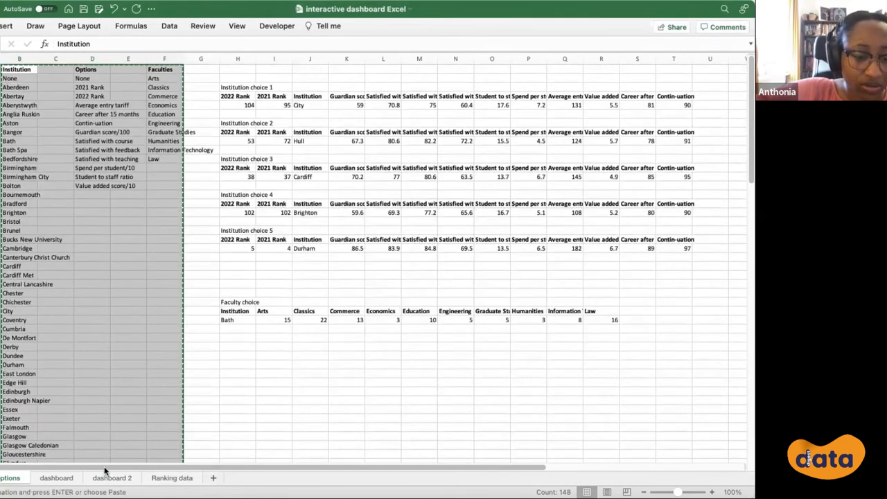
right_click(9, 478)
left_click(38, 355)
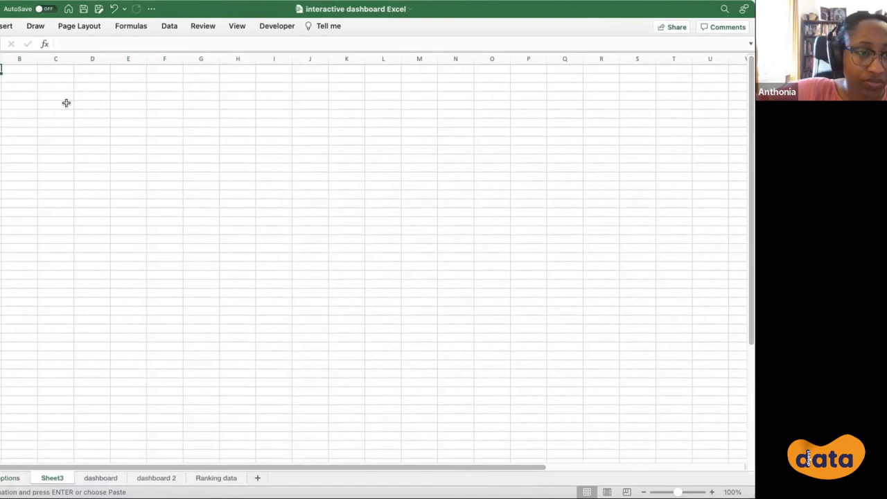
key("super+v")
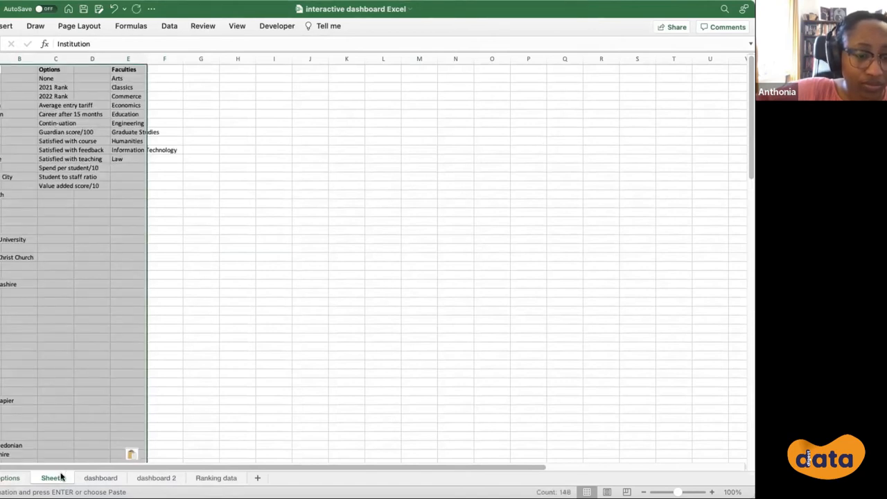
- Rename the new sheet holding the copied lists as options 2
double_click(52, 478)
type("options 2")
key("Return")
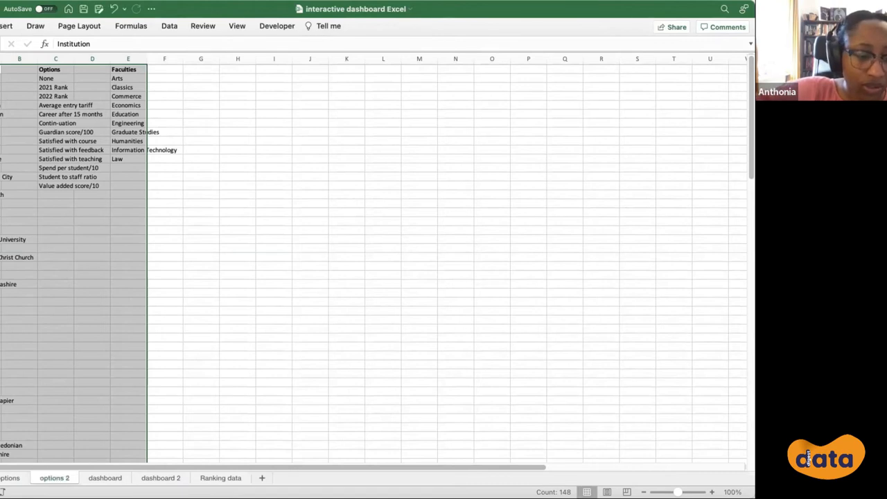
- Review the original dashboard and the copied lists on options 2, and select cell A3 on dashboard 2
left_click(105, 478)
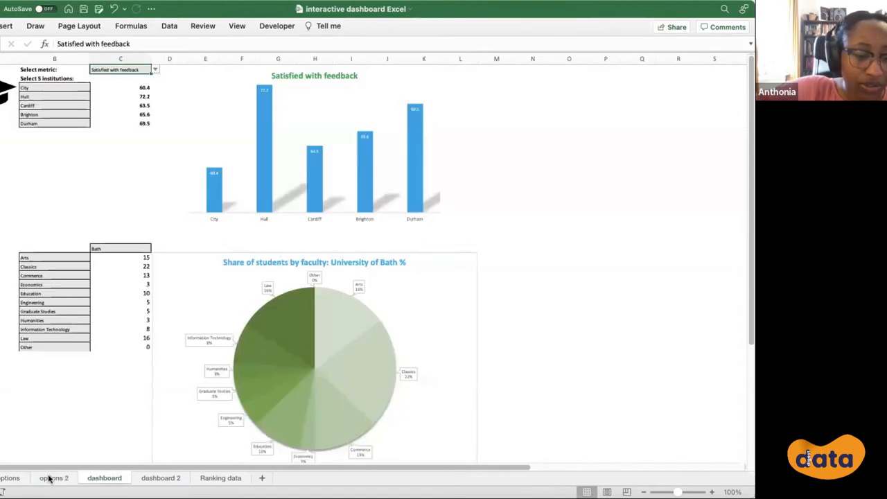
left_click(51, 477)
left_click(158, 477)
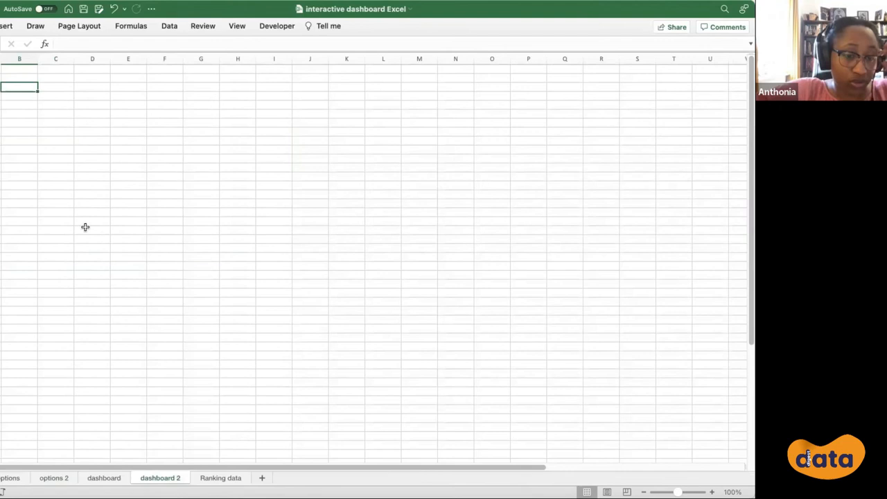
left_click(54, 478)
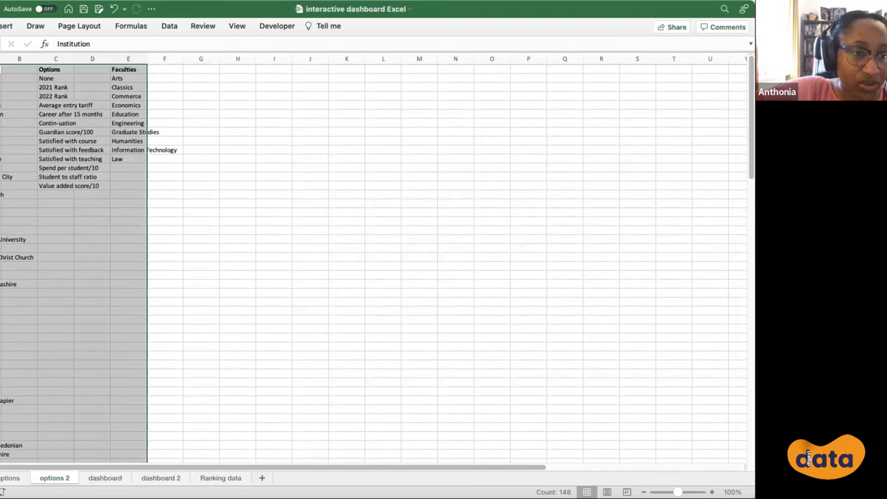
left_click(159, 478)
left_click(1, 86)
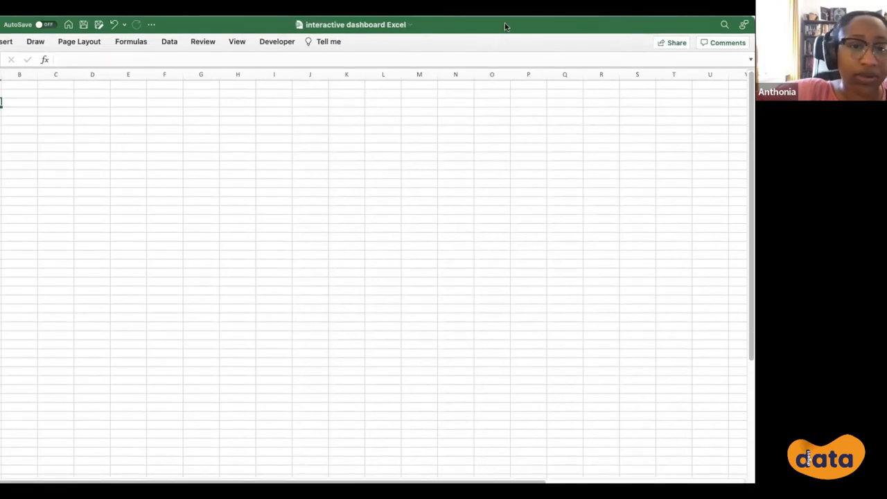
left_click(168, 43)
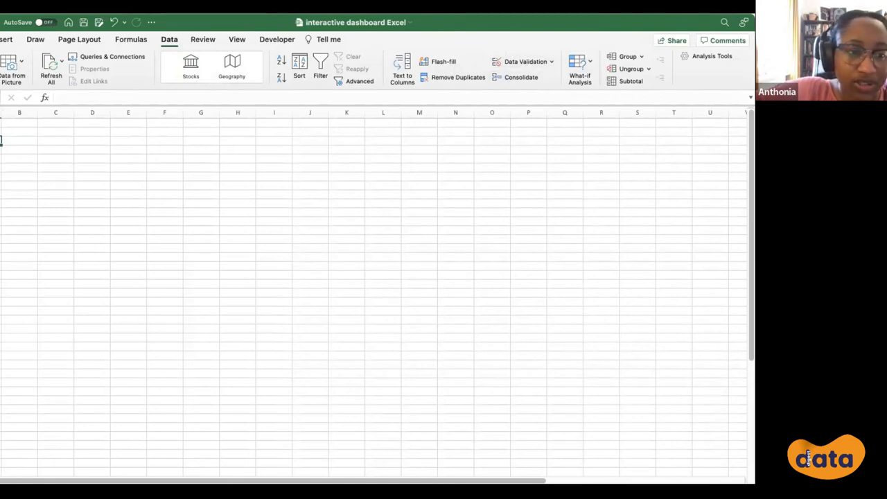
left_click(542, 63)
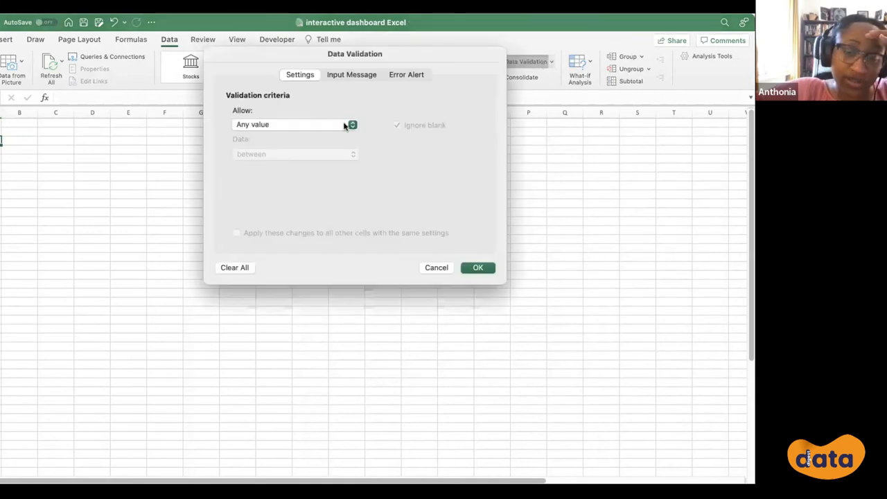
left_click(344, 126)
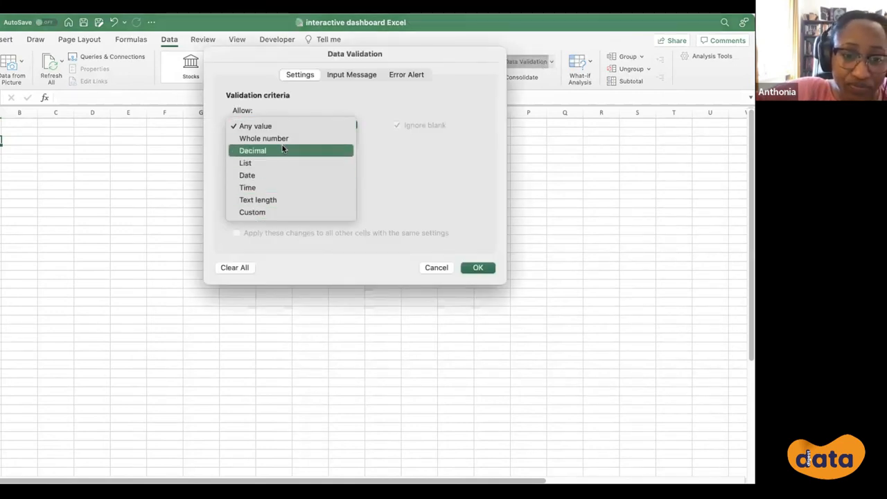
left_click(283, 164)
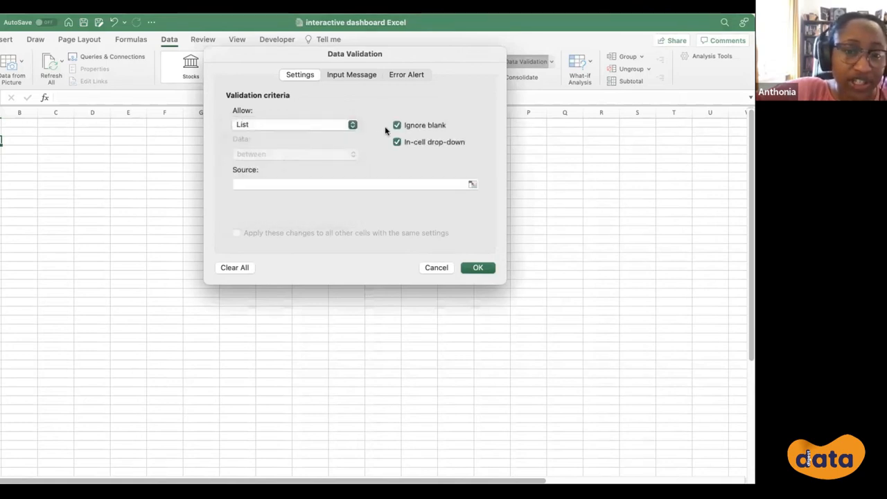
left_click(472, 184)
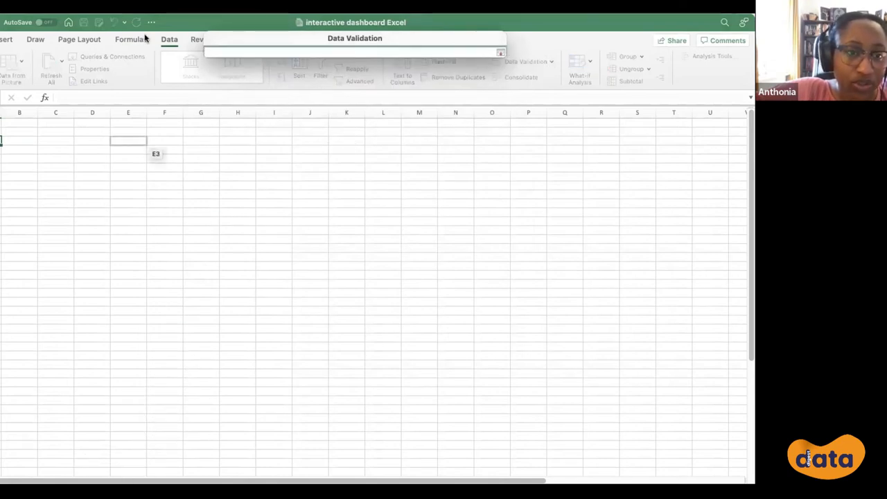
left_click(501, 53)
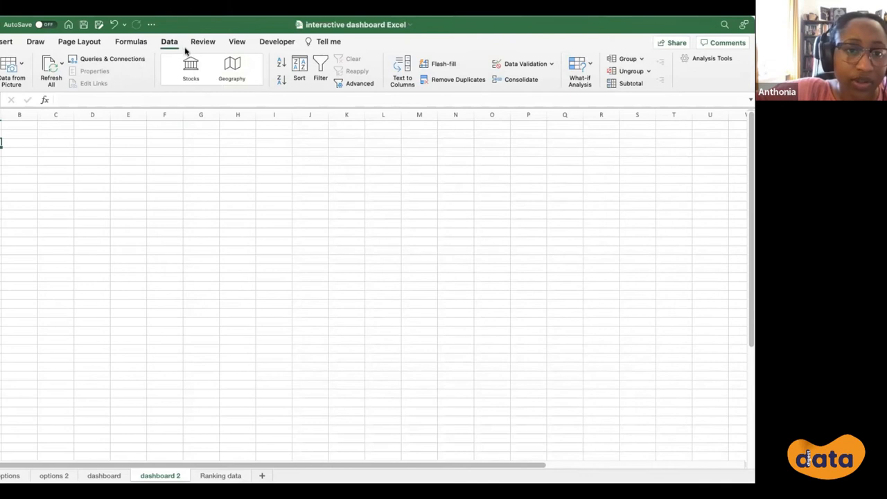
- Apply list data validation to cell A3 on dashboard 2, with the institutions in 'options 2'!$A$2:$A$123 as the source
left_click(508, 61)
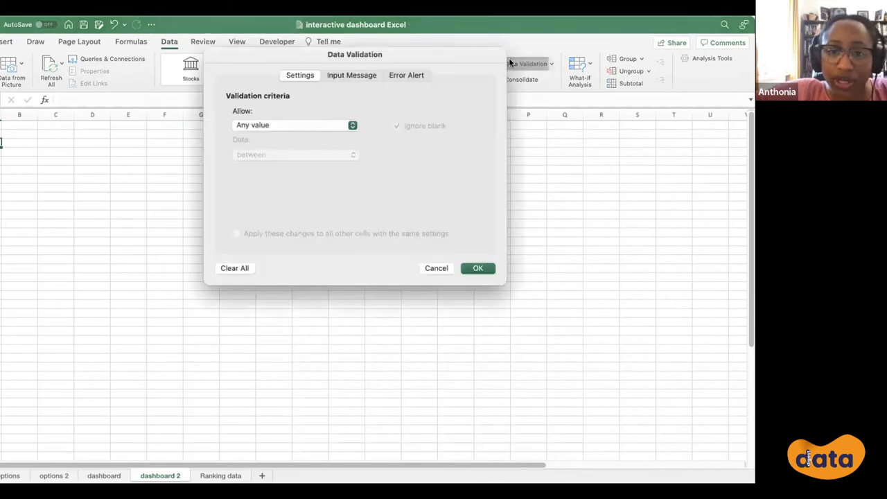
left_click(306, 123)
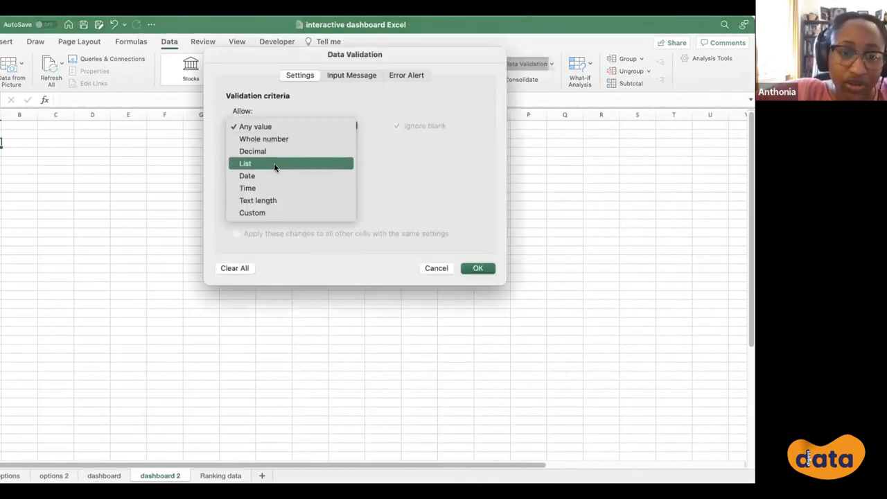
left_click(274, 166)
left_click(471, 186)
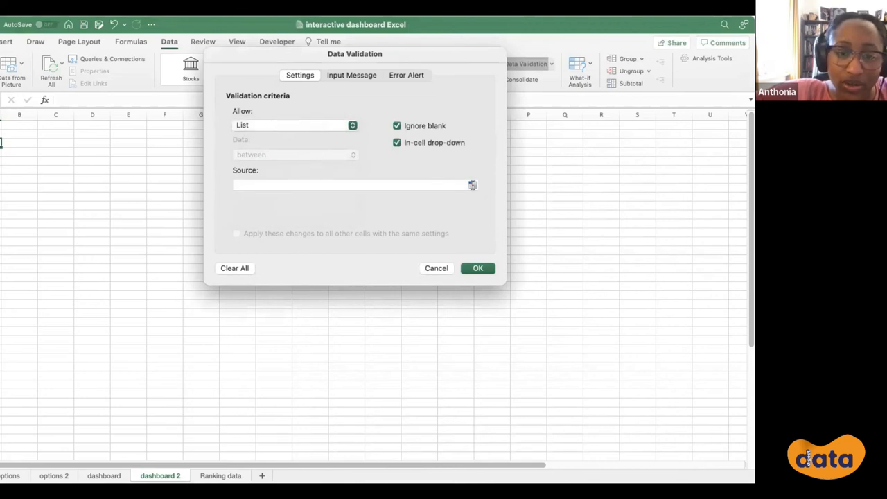
left_click(61, 475)
left_click_drag(1, 136, 2, 449)
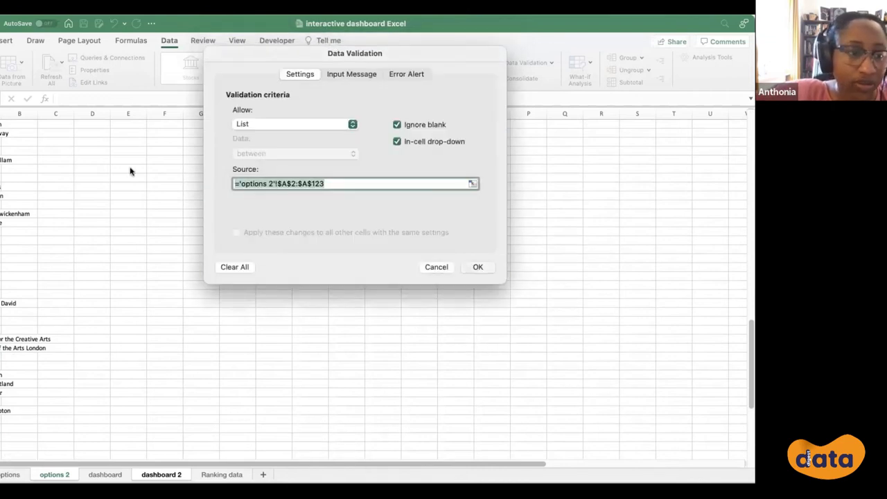
key("Return")
- Browse the institution drop-down list in cell A3 and choose None
left_click(4, 144)
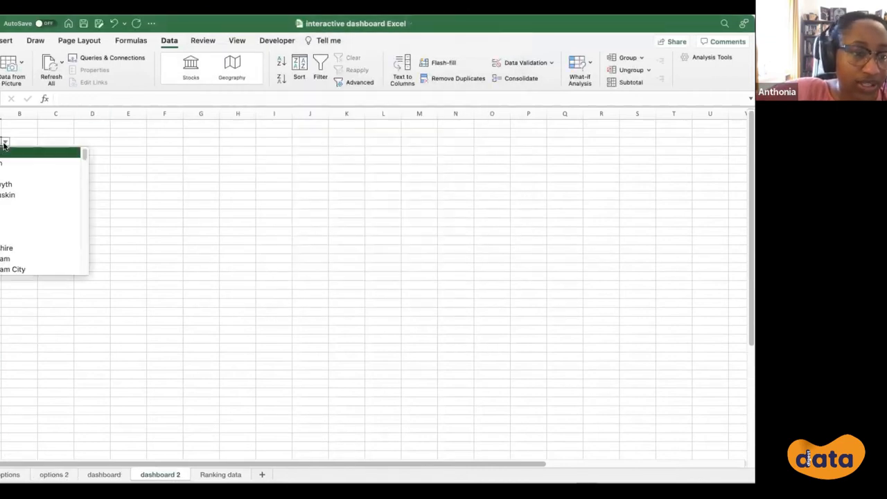
scroll(6, 242, "down", 3)
scroll(6, 245, "up", 5)
scroll(6, 245, "down", 15)
scroll(6, 245, "up", 15)
left_click(69, 164)
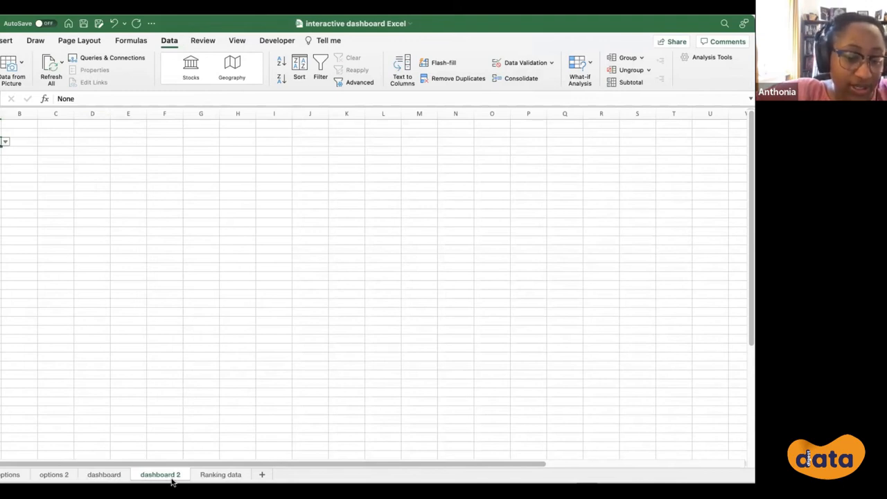
- Examine the lists on options 2 and the full extent of the Institution column on the Ranking data sheet
left_click(54, 475)
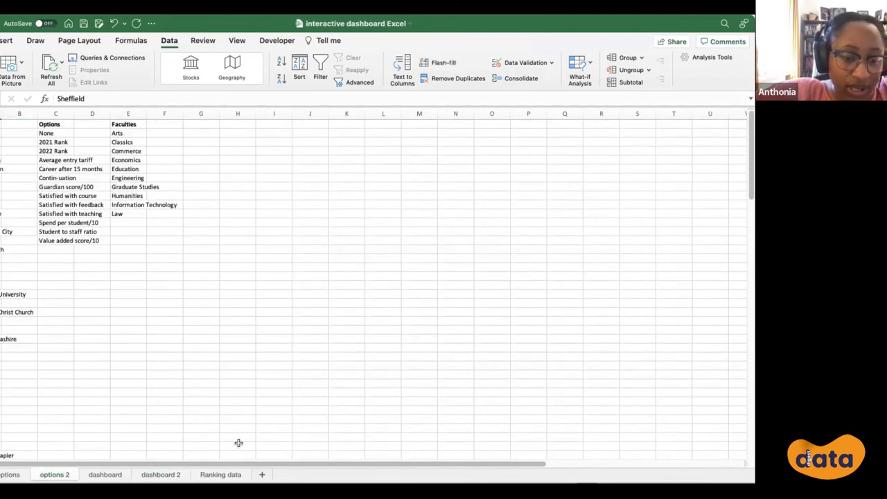
left_click(232, 476)
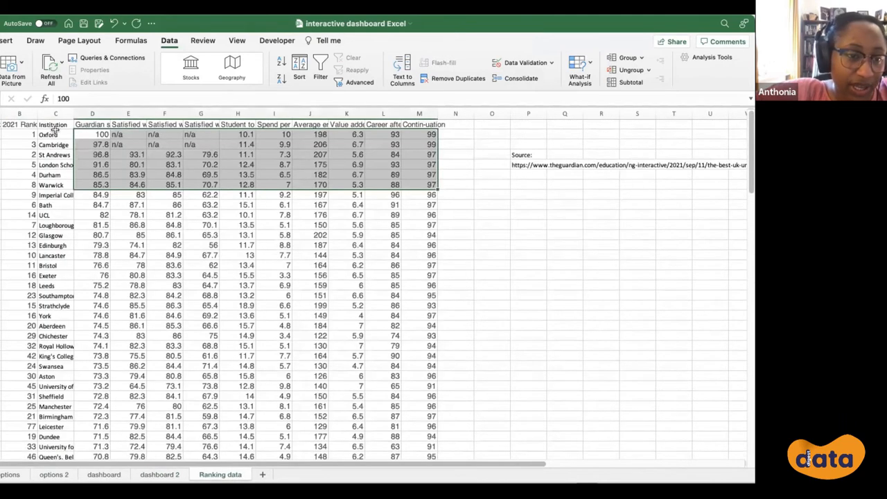
key("super+Down")
key("super+Up")
key("super+Down")
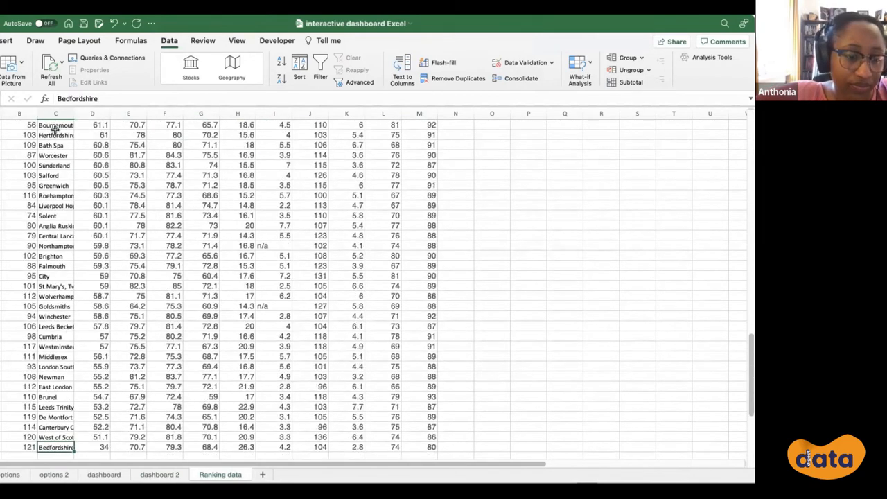
key("super+Up")
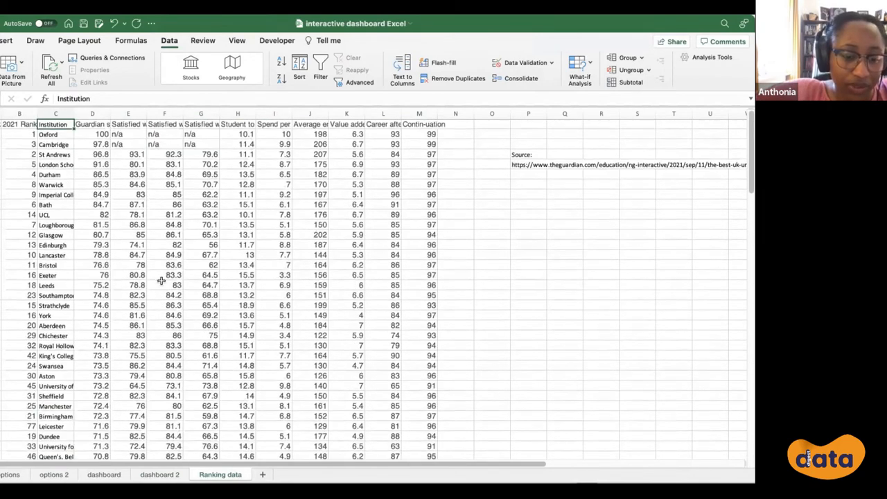
- Copy the institution drop-down cell A3 on dashboard 2 into cells A4 to A7
left_click(159, 475)
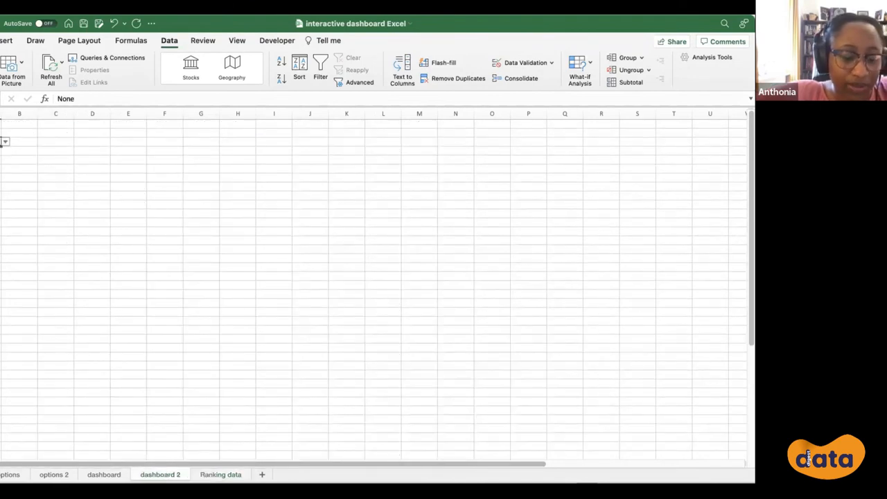
key("super+c")
key("Down")
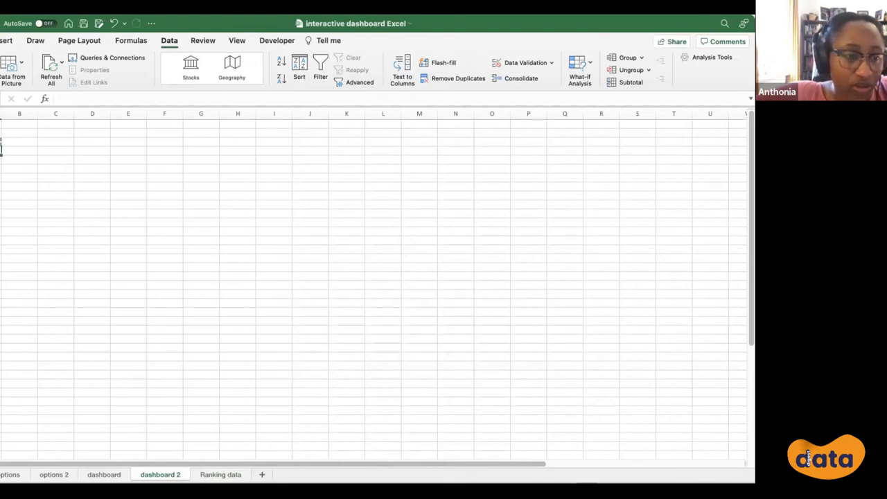
key("Down")
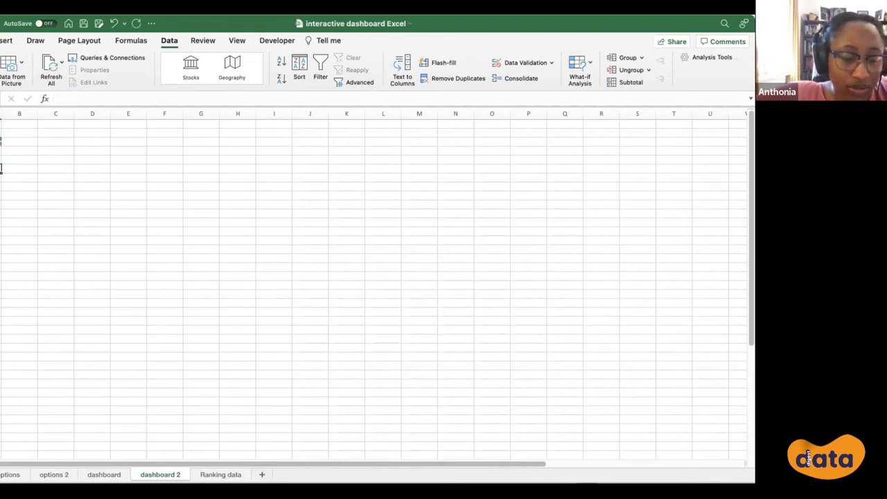
key("super+v")
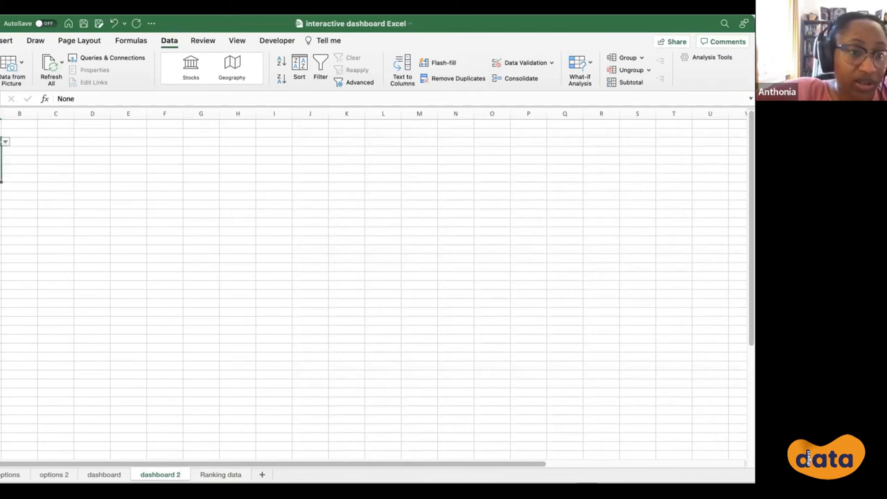
- Try the institution drop-downs on dashboard 2 by choosing an institution in cells A3 and A5
left_click(0, 40)
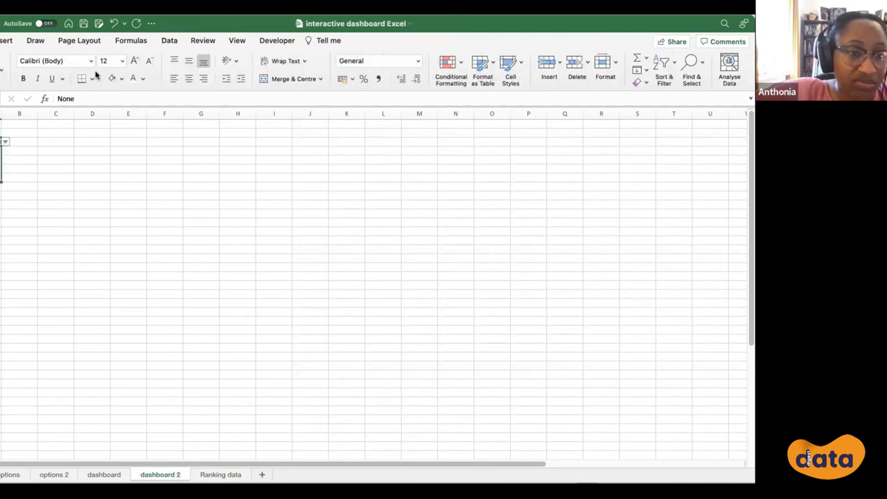
left_click(0, 159)
left_click(0, 141)
left_click(9, 142)
left_click(0, 141)
left_click(4, 143)
left_click(5, 215)
left_click(4, 160)
left_click(5, 159)
left_click(5, 244)
- With cell B2 on dashboard 2 selected, review the metric headings in Ranking data D1:M1 and the Options list in C2:C14 of options 2
left_click(25, 131)
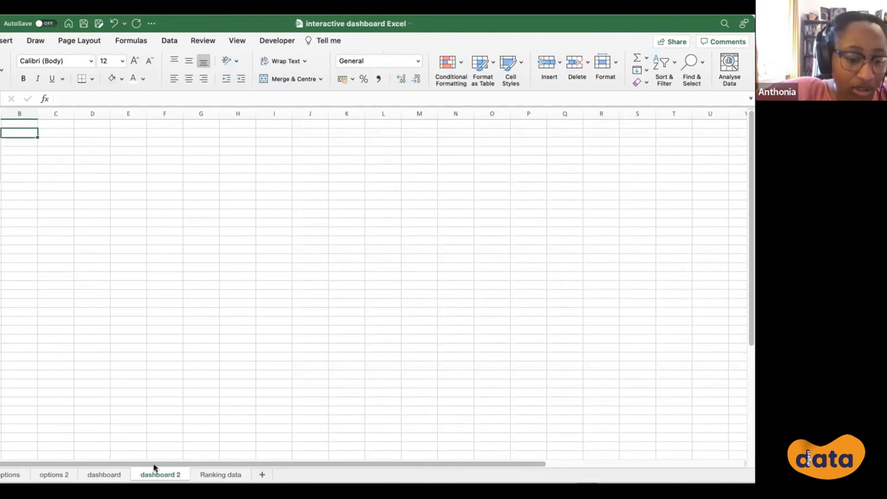
left_click(220, 473)
left_click_drag(84, 124, 413, 124)
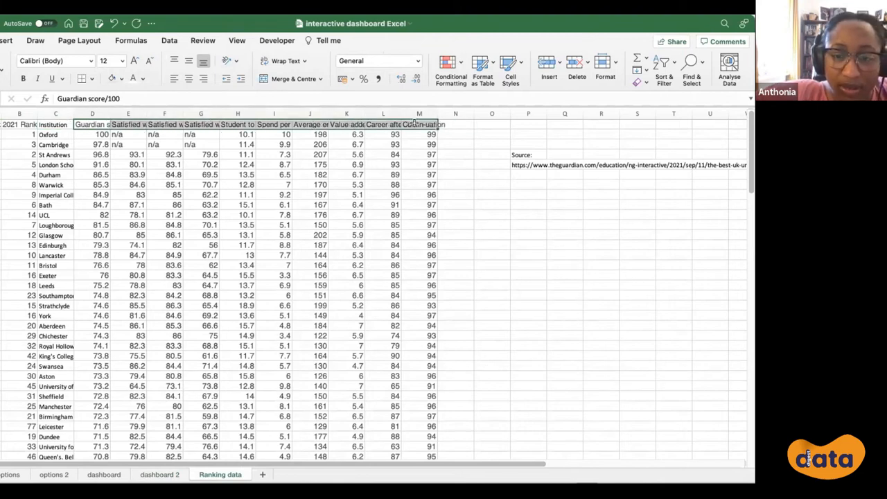
left_click(157, 474)
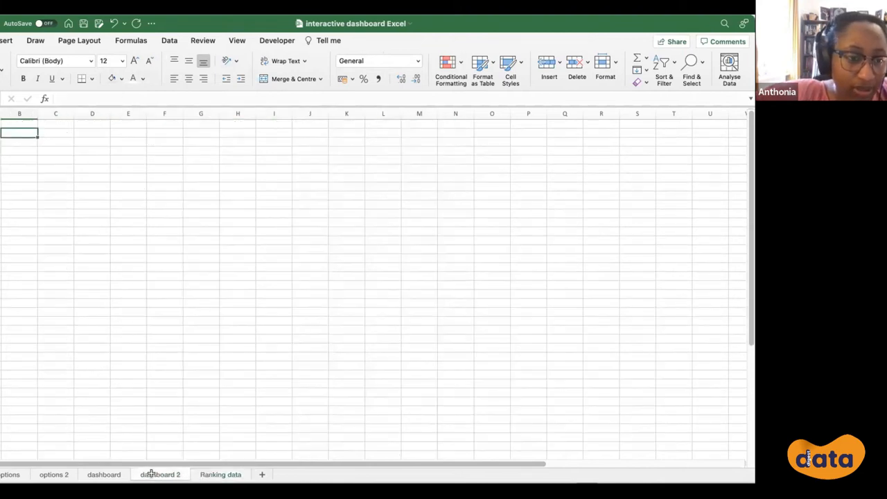
left_click(56, 473)
left_click_drag(58, 132, 56, 240)
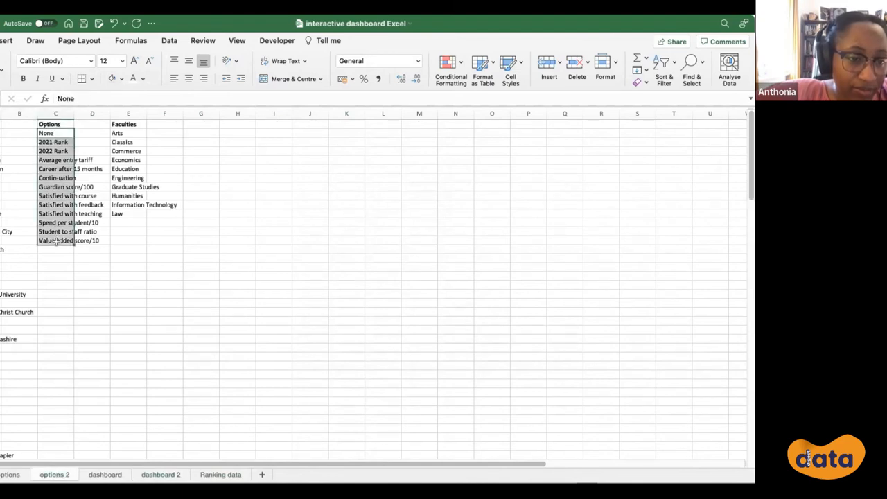
- Create a list drop-down in cell B2 of dashboard 2, sourced from the Options list in C2:C14 on options 2
left_click(162, 475)
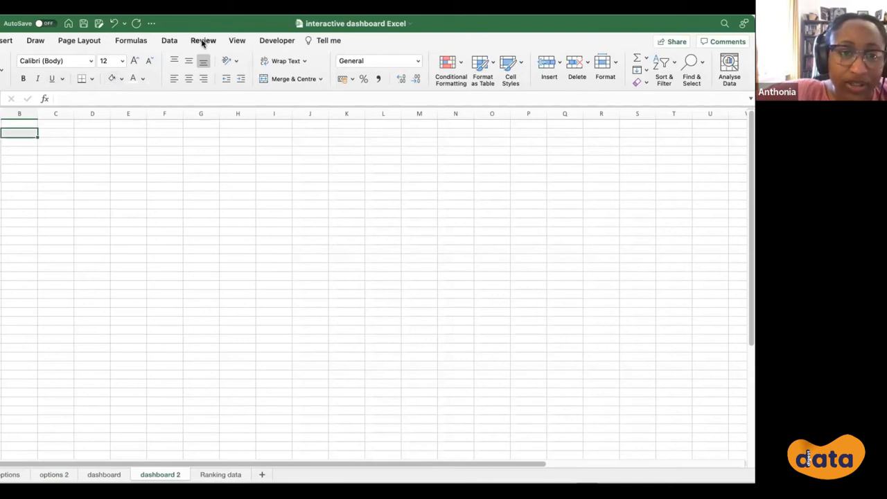
left_click(171, 40)
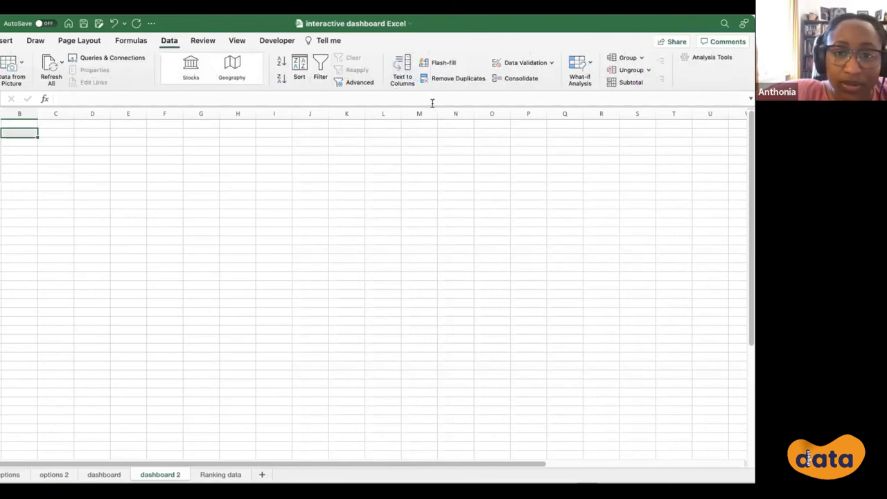
left_click(520, 63)
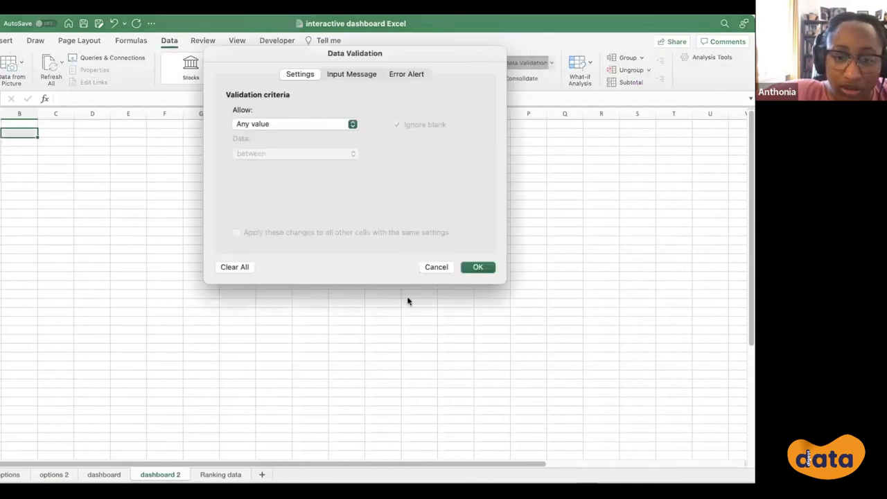
left_click(336, 124)
left_click(311, 158)
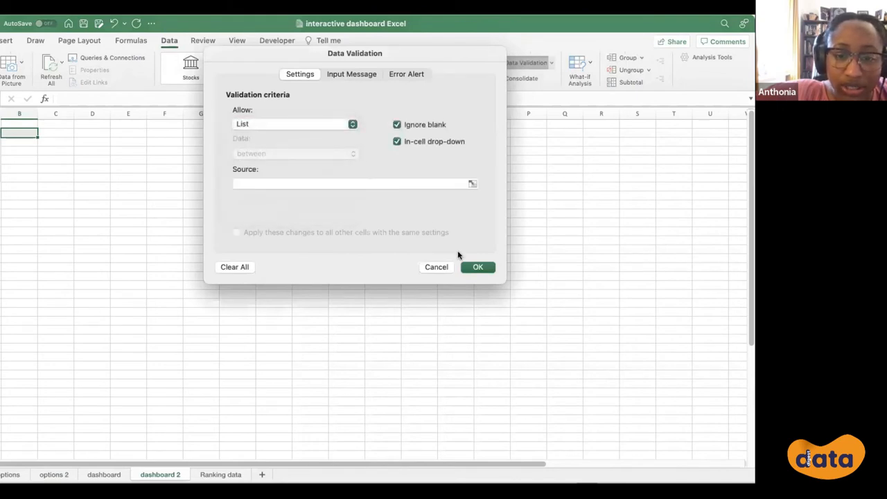
left_click(470, 181)
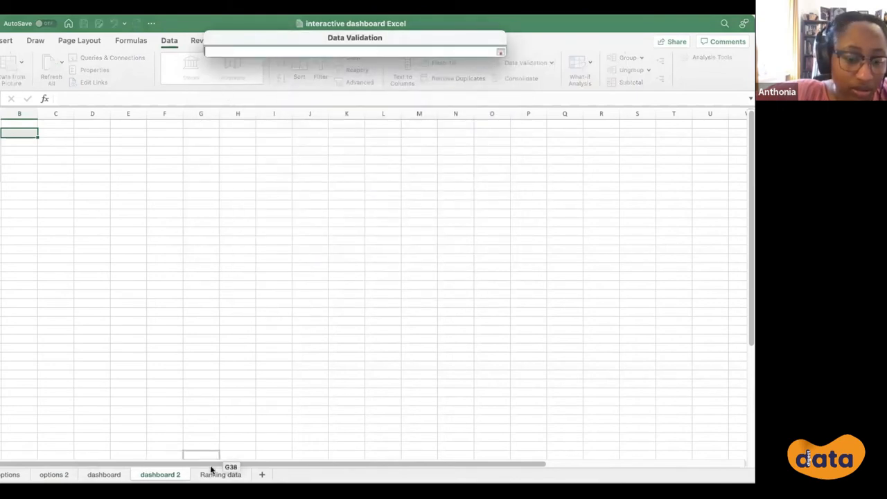
left_click(68, 476)
left_click_drag(53, 134, 58, 241)
key("Return")
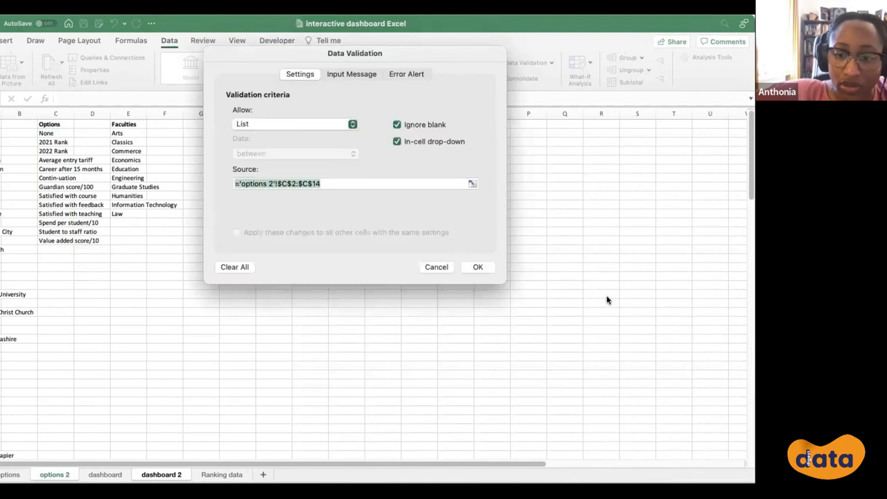
left_click(475, 269)
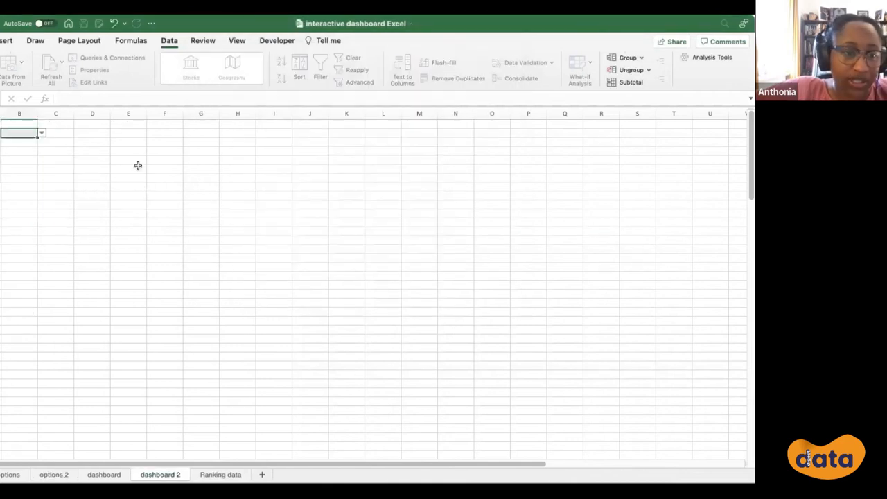
- Hide the original options and dashboard sheets, keeping options 2, dashboard 2 and Ranking data in view
left_click(7, 475)
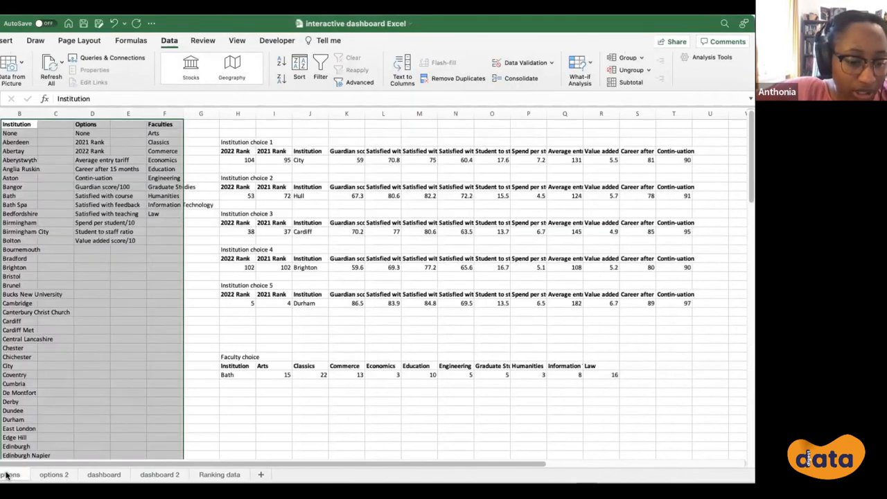
right_click(7, 475)
left_click(119, 454)
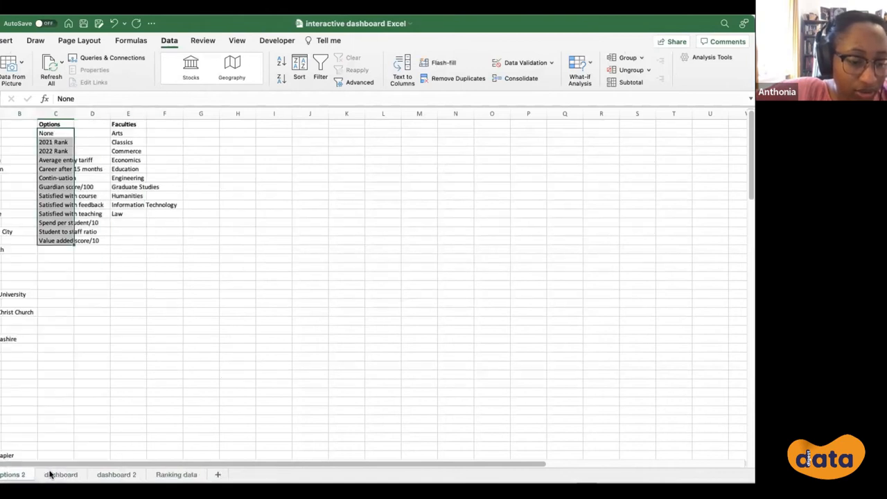
left_click(70, 476)
right_click(69, 475)
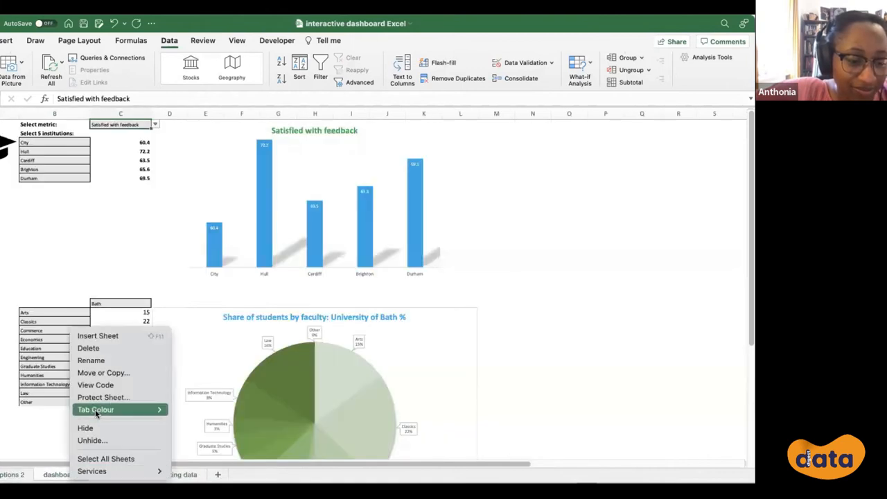
left_click(98, 429)
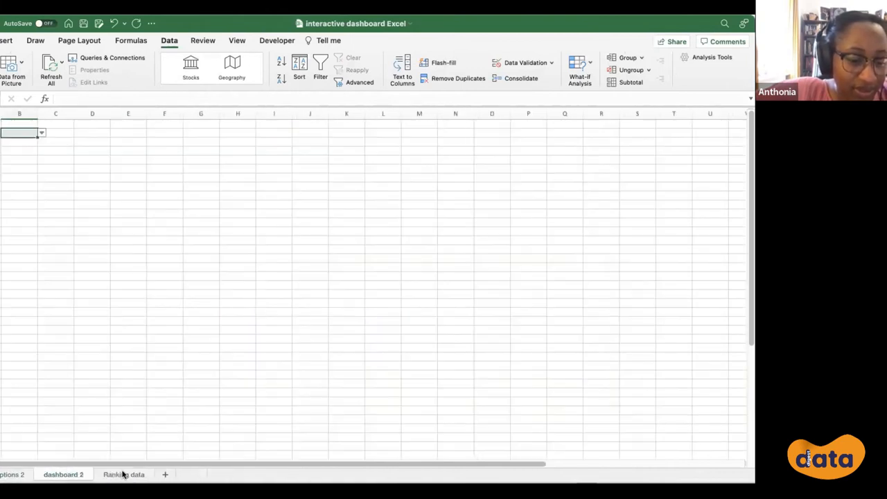
left_click(121, 474)
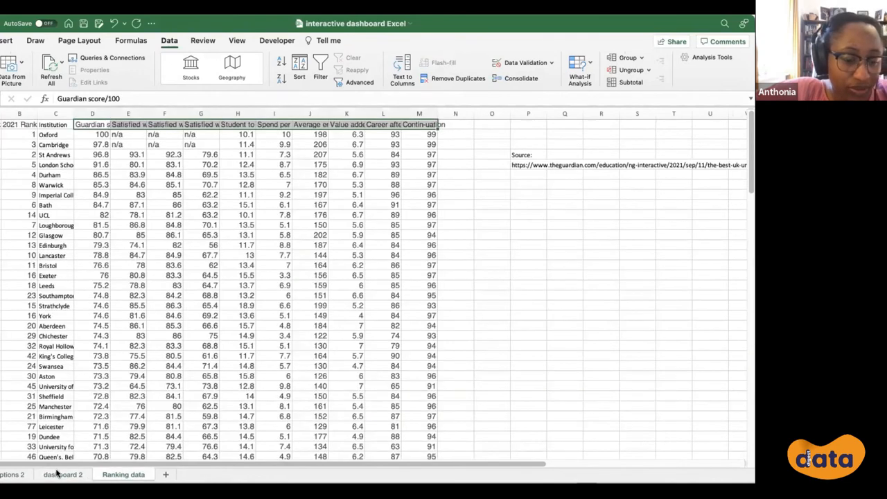
left_click(15, 476)
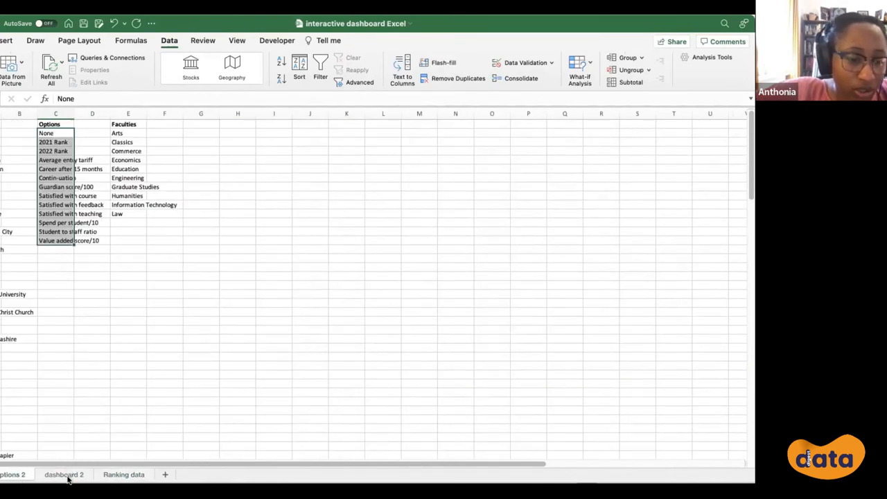
- Choose Satisfied with feedback from the metric drop-down in cell B2 of dashboard 2 and widen column B
left_click(65, 476)
left_click(41, 132)
left_click(49, 193)
left_click(42, 132)
left_click(42, 228)
left_click_drag(38, 113, 55, 113)
- Compare the result cells beneath the metric on dashboard 2 with the Oxford values in D2:M2 on Ranking data
left_click_drag(31, 144, 32, 178)
left_click(42, 143)
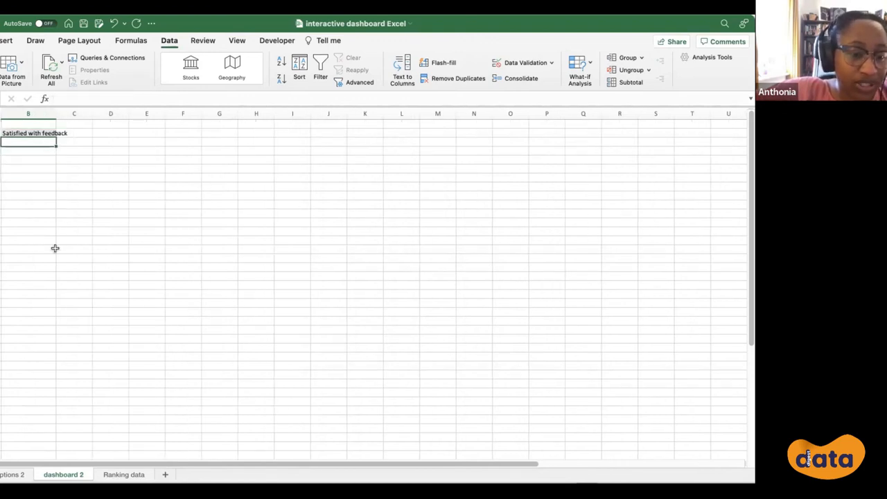
left_click(82, 310)
left_click(128, 474)
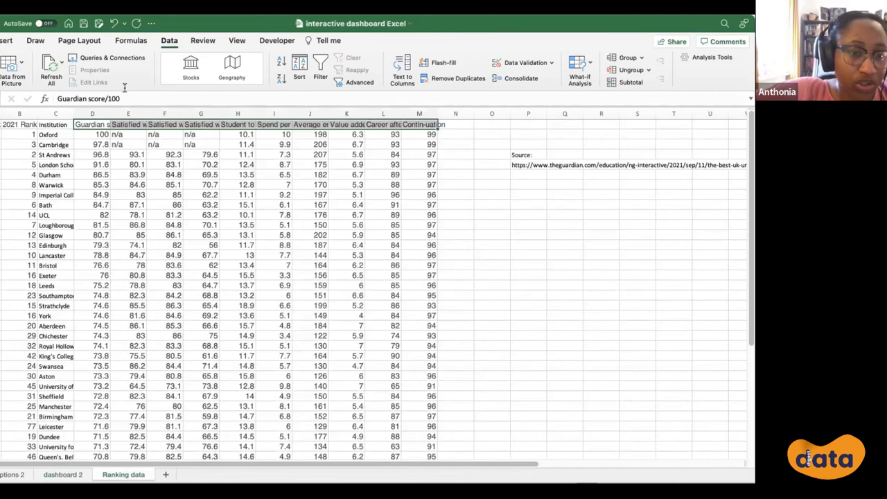
left_click_drag(97, 134, 420, 135)
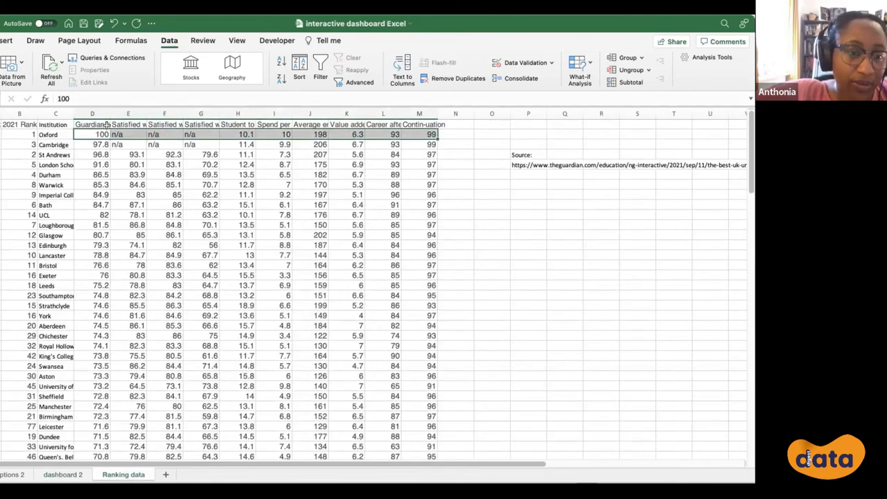
left_click(237, 125)
- Widen the Institution, Guardian score/100 and Satisfied with course columns on the Ranking data sheet
mouse_move(74, 114)
left_mouse_down()
mouse_move(109, 114)
mouse_move(90, 241)
left_mouse_up()
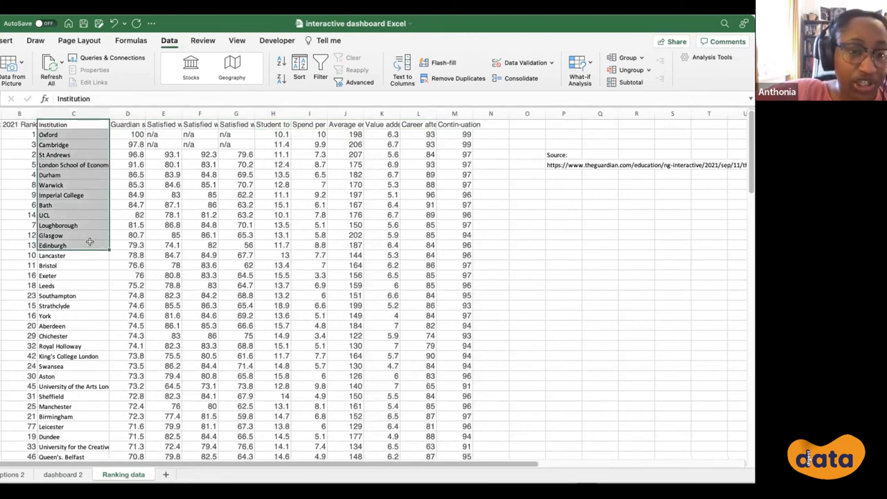
left_click_drag(146, 114, 164, 116)
left_click(155, 125)
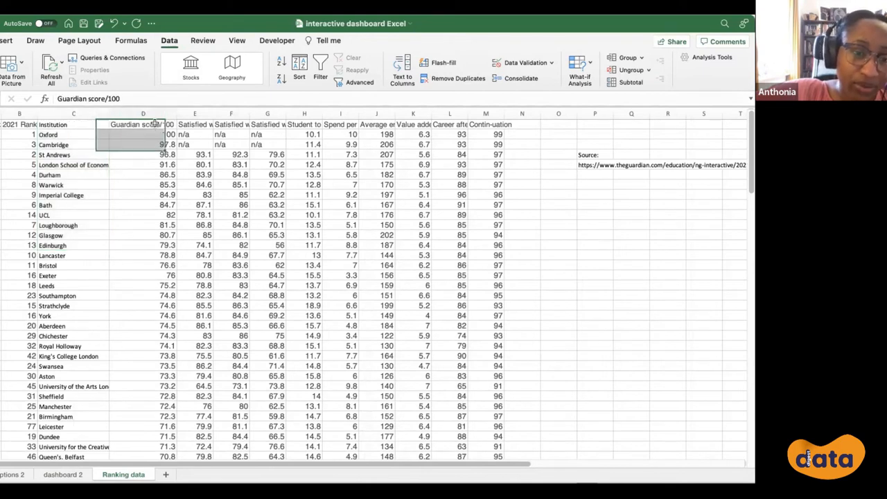
left_click(79, 135)
left_click(149, 134)
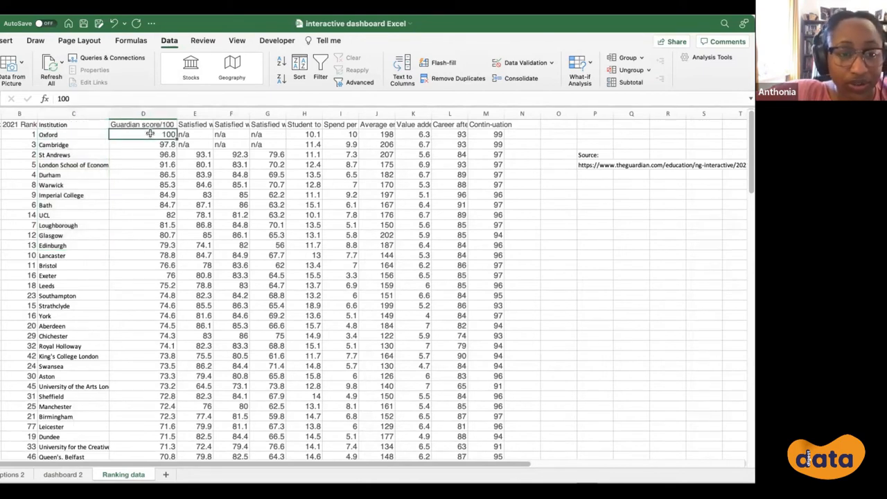
left_click_drag(212, 113, 249, 113)
left_click(224, 133)
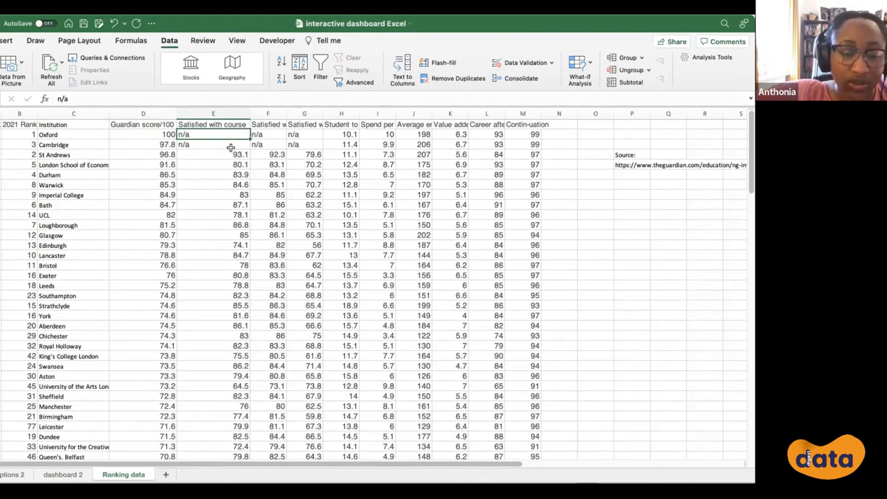
- Review the institution and metric choices on dashboard 2, the option lists on options 2, and Ranking data D2:M2
left_click(74, 474)
left_click(28, 142)
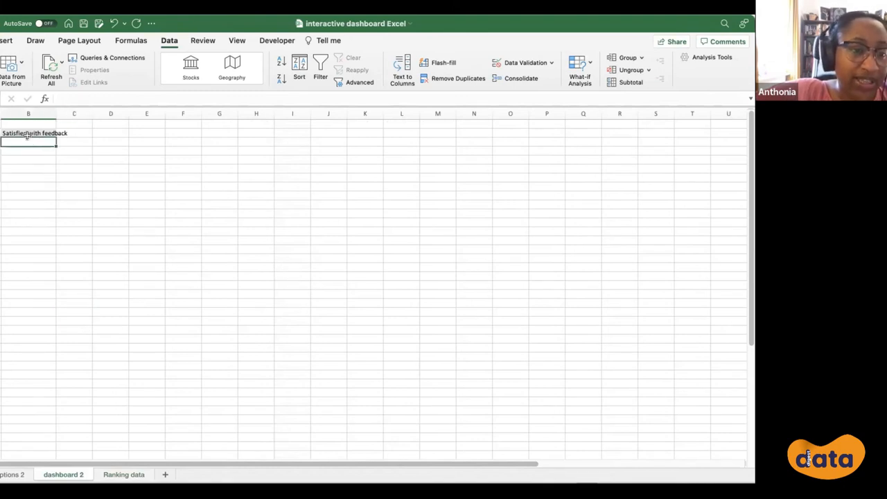
key("Left")
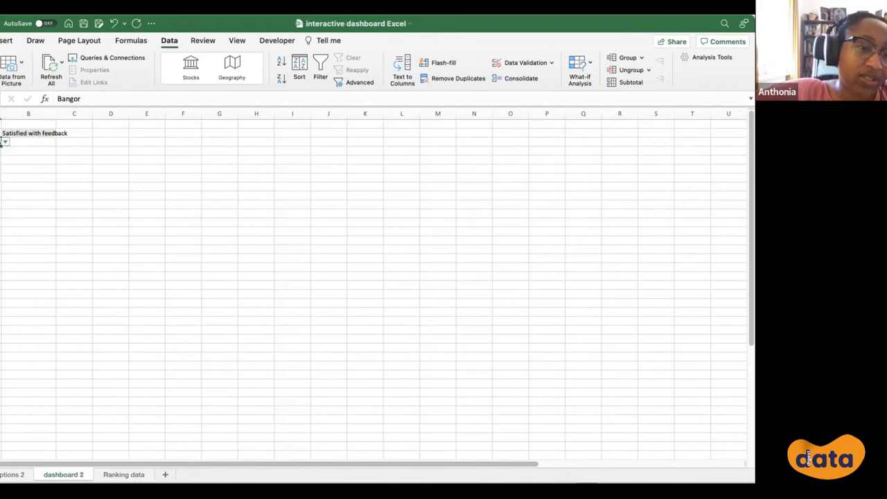
left_click(35, 132)
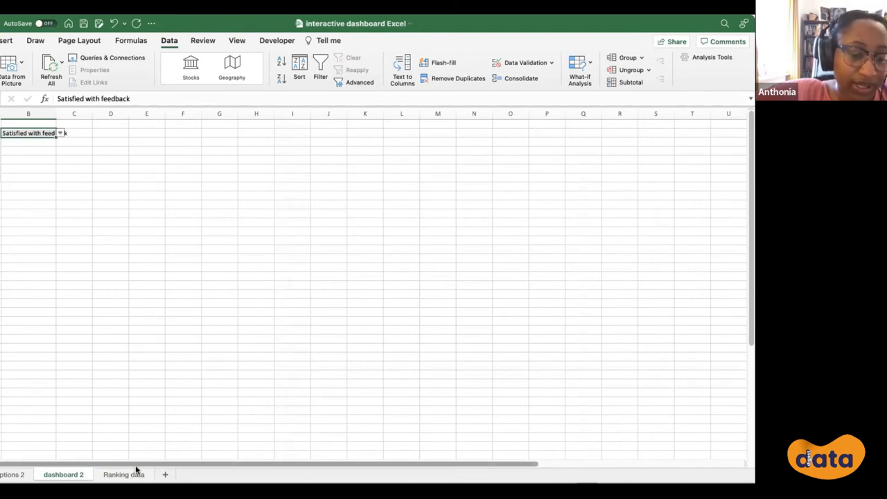
left_click(24, 474)
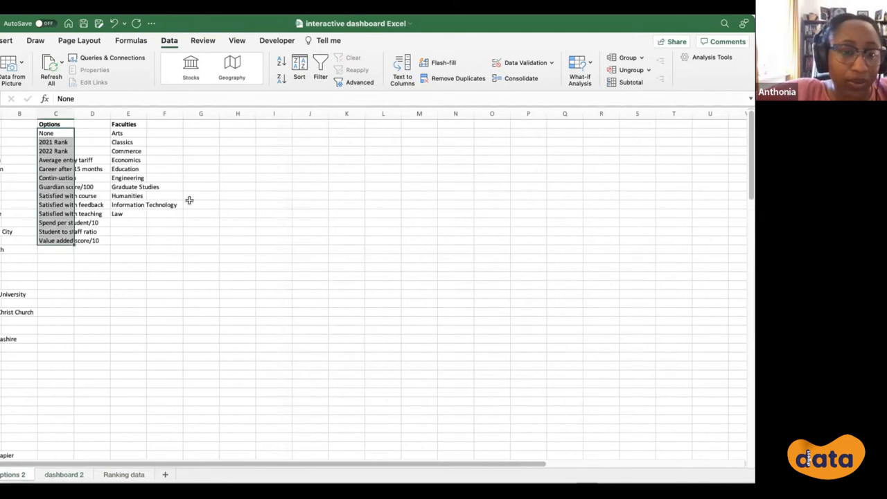
left_click(264, 205)
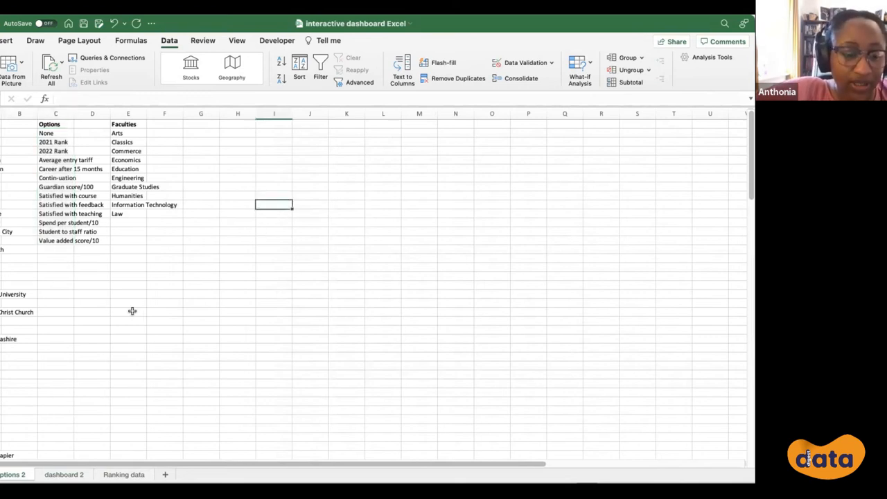
left_click(121, 475)
left_click_drag(142, 134, 524, 136)
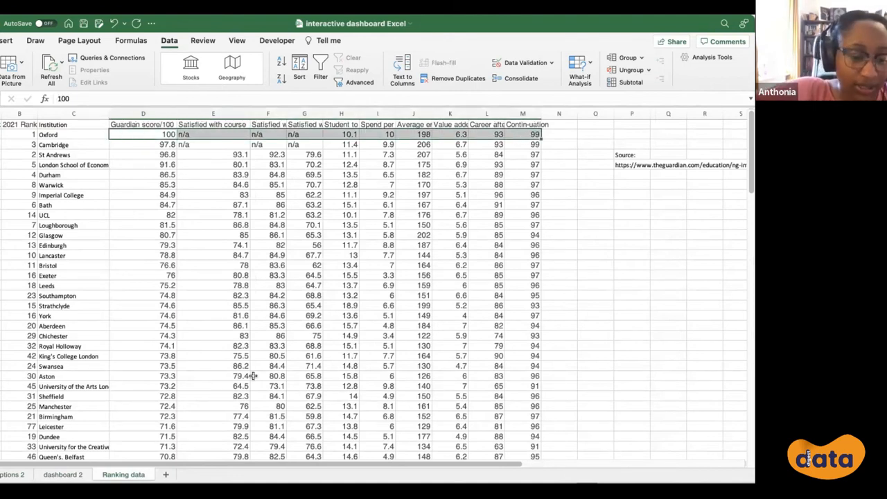
left_click(52, 475)
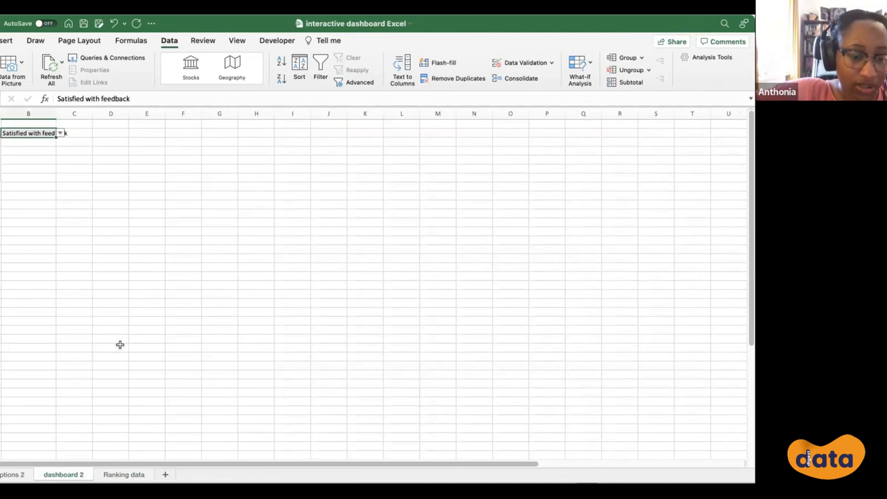
- Copy the headings from Institution to Contin-uation in Ranking data C1:M1 and paste them at cell I10 on options 2
left_click(119, 474)
left_click_drag(159, 124, 515, 133)
left_click_drag(62, 124, 440, 104)
left_click(523, 115)
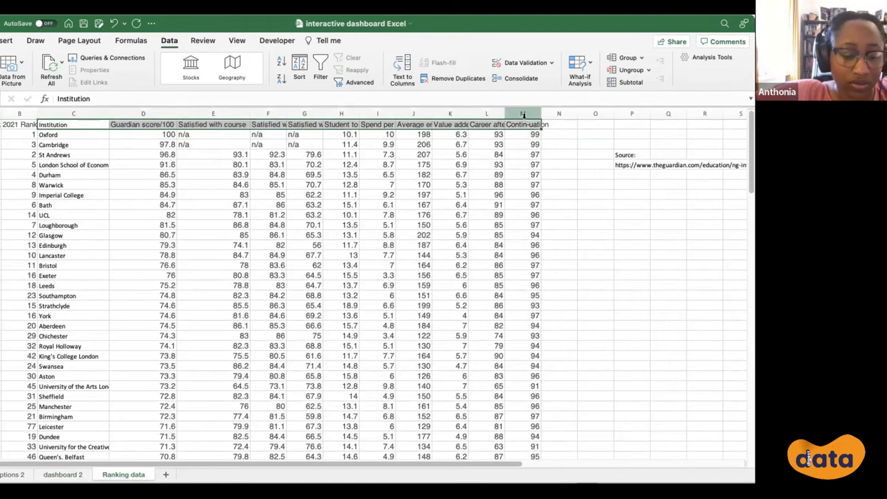
key("super+c")
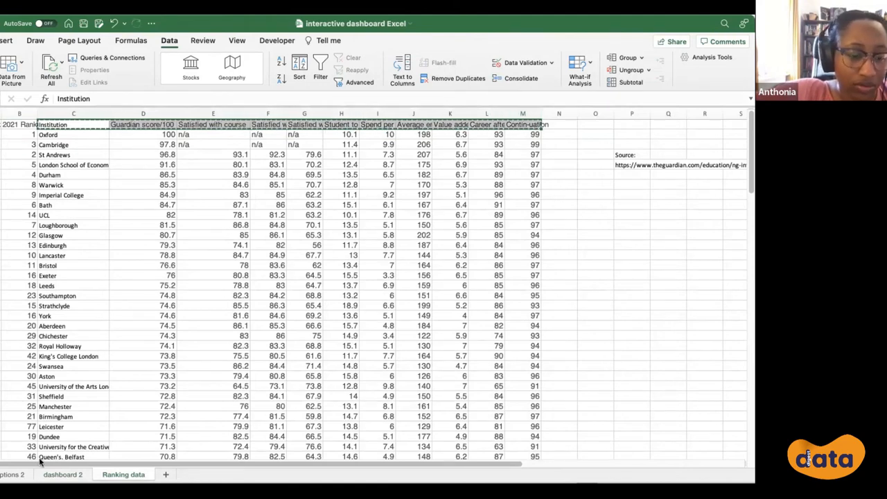
left_click(11, 475)
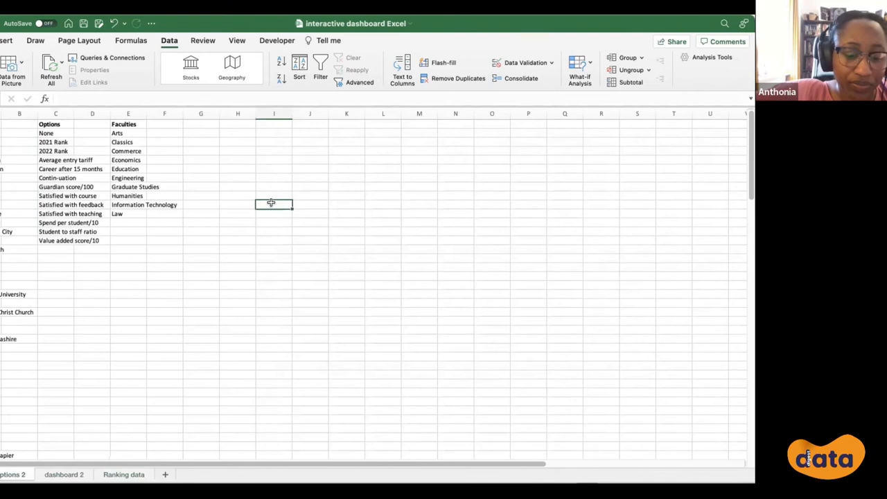
key("super+v")
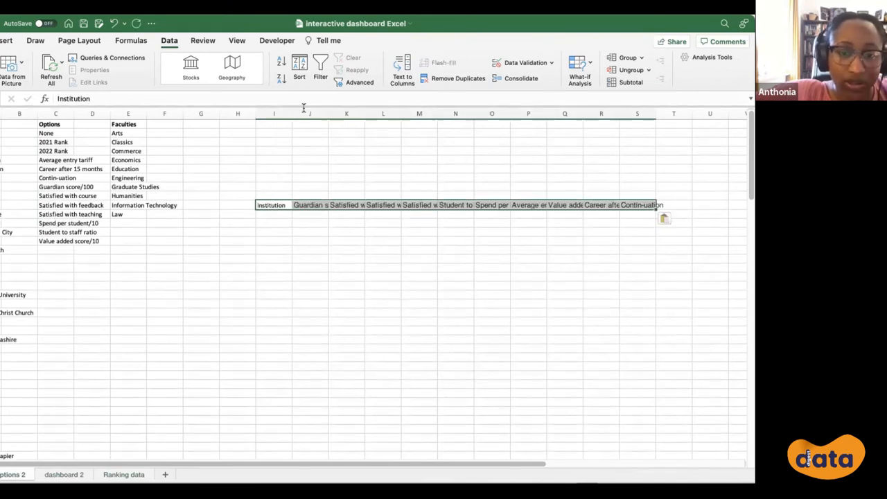
- Start a FILTER formula in I11 beneath the Institution heading on options 2, with Ranking data C2:M122 as the array
left_click(269, 214)
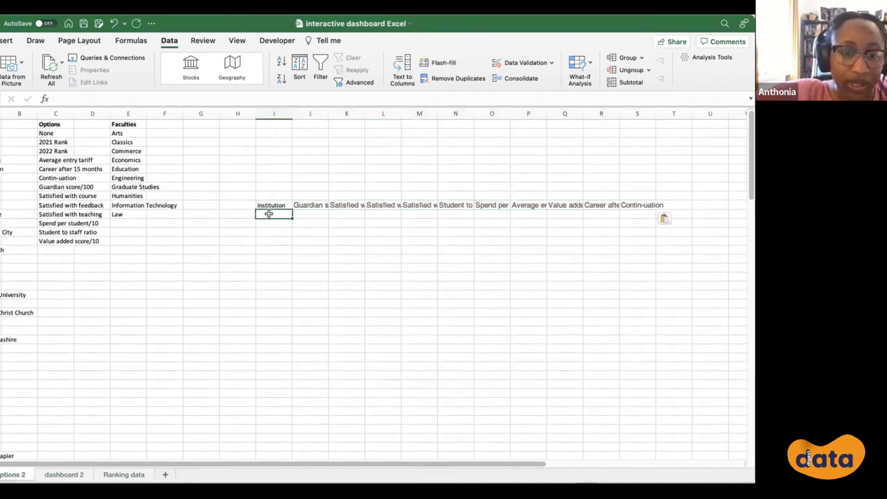
left_click(109, 100)
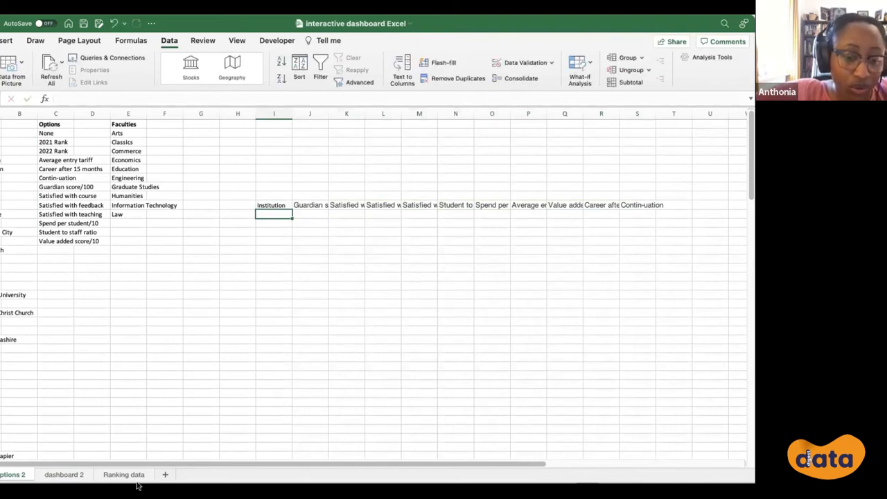
left_click(76, 474)
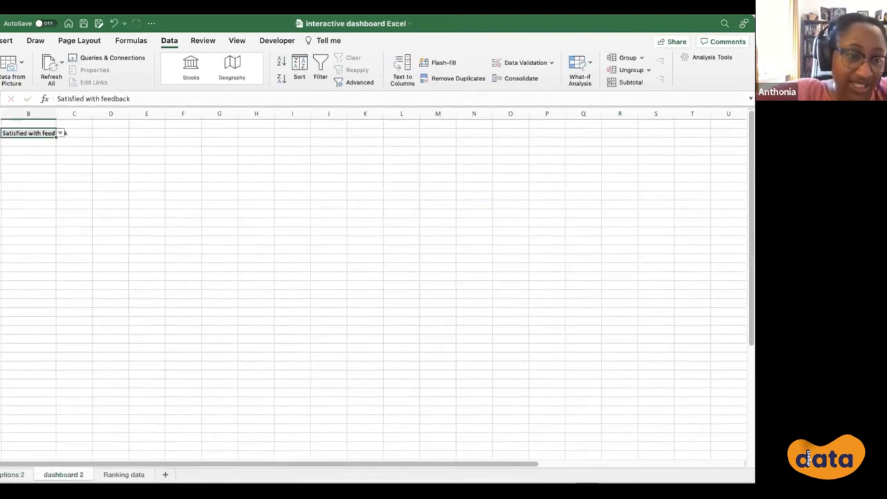
left_click(0, 142)
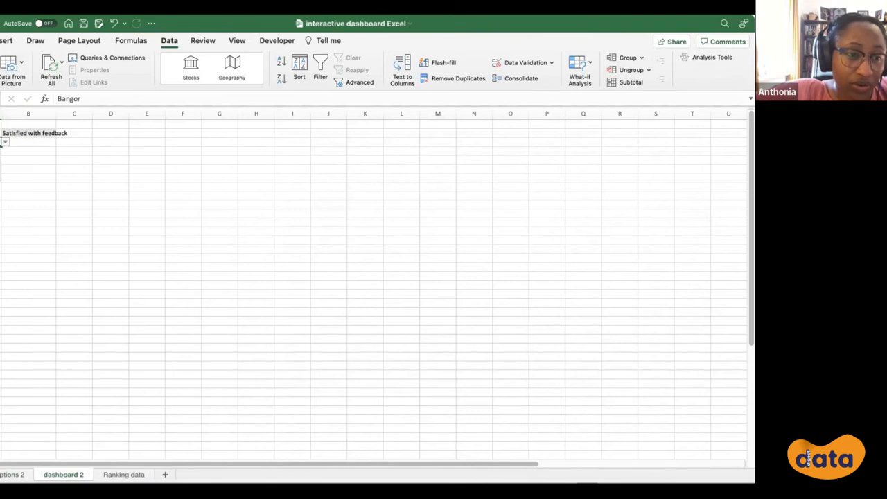
left_click(21, 474)
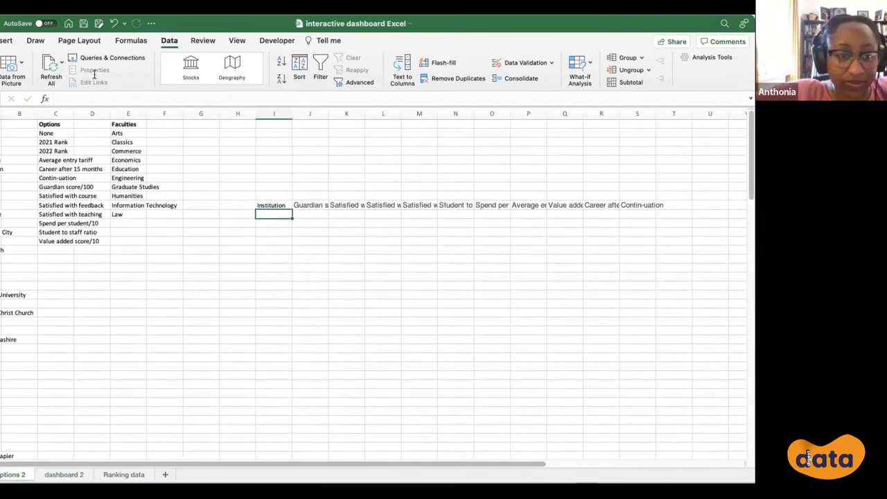
left_click(114, 97)
type("=")
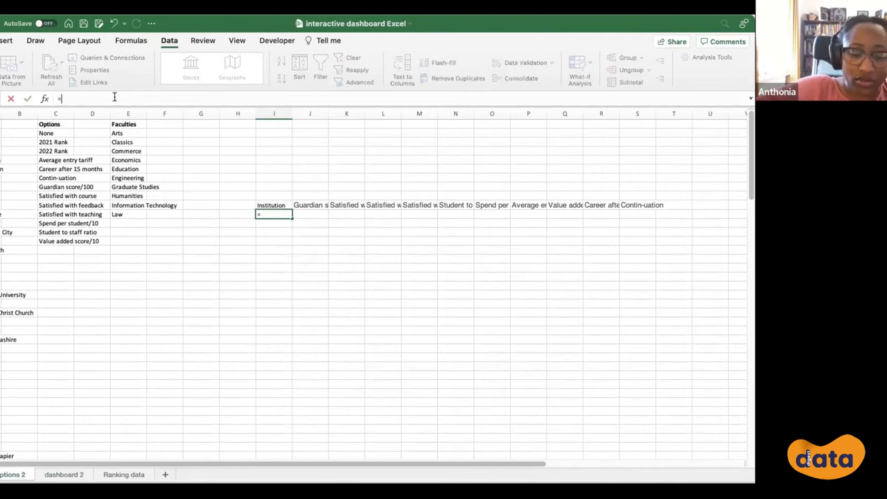
type("filter(")
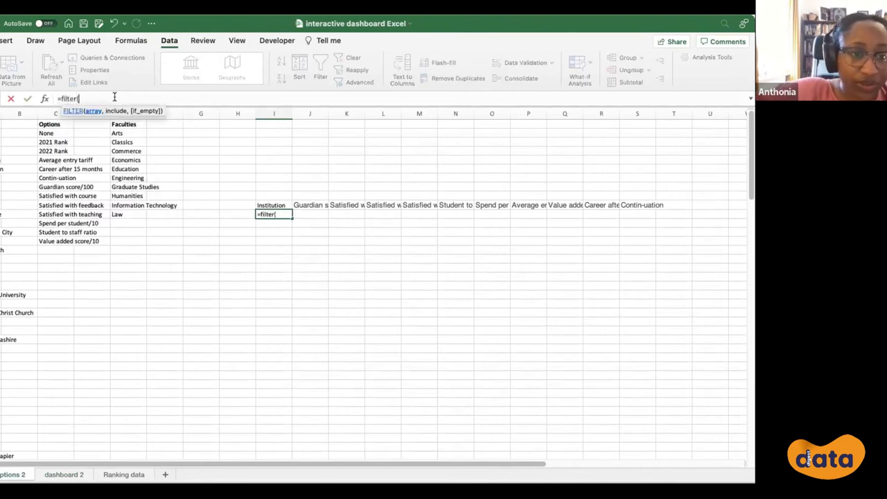
left_click(119, 475)
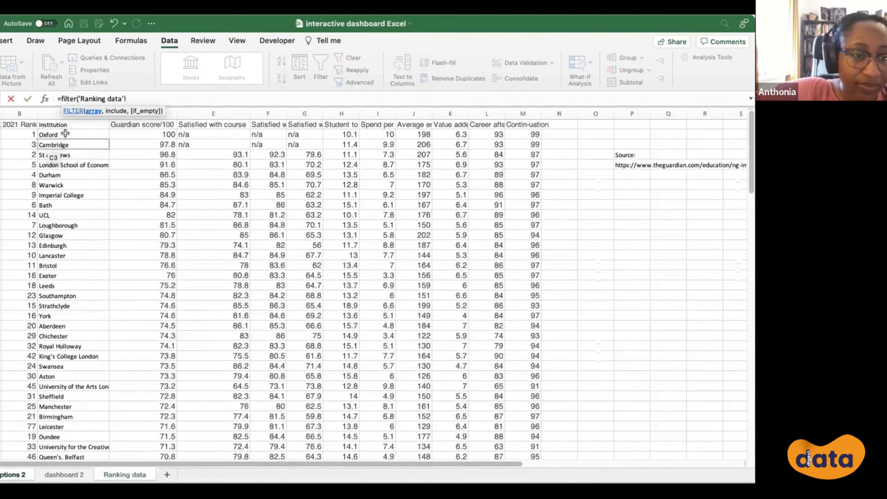
left_click_drag(65, 133, 524, 433)
type(",")
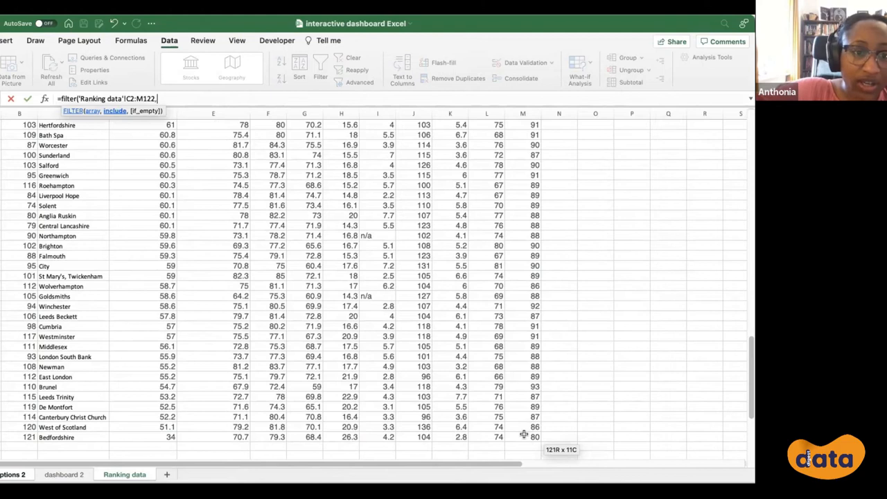
- Set the FILTER condition so that Ranking data C2:C122 equals the selected institution in cell A3 of dashboard 2
scroll(360, 166, "up", 20)
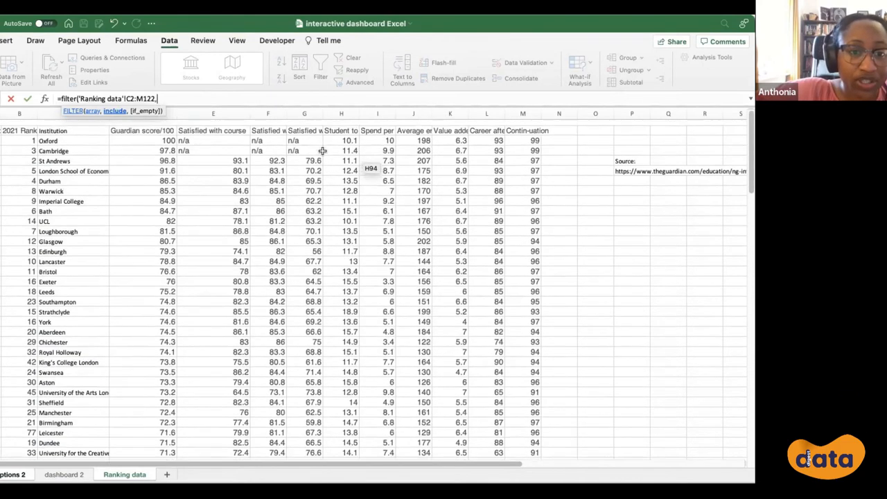
scroll(322, 151, "down", 1)
left_click(74, 133)
left_click_drag(73, 132, 78, 437)
scroll(202, 167, "up", 20)
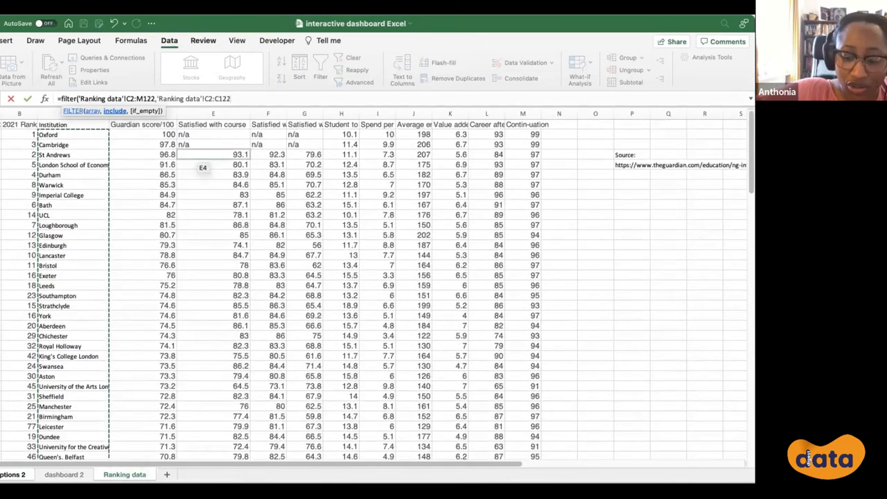
type("=")
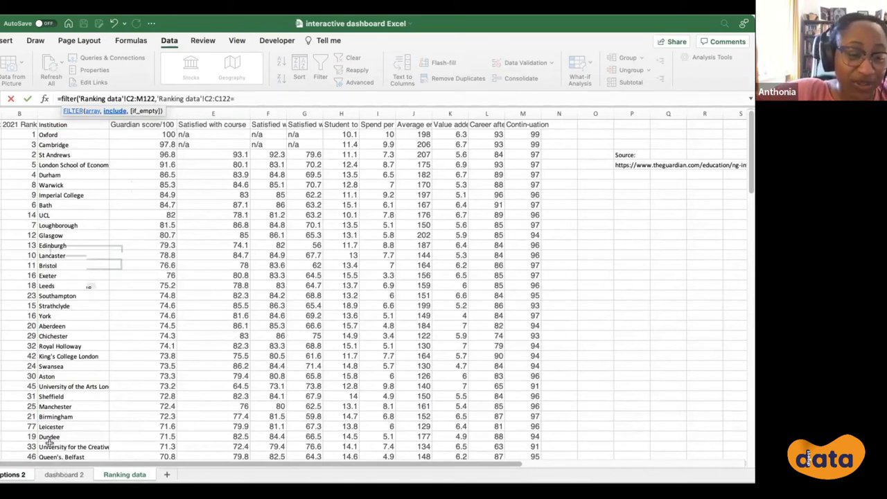
left_click(56, 475)
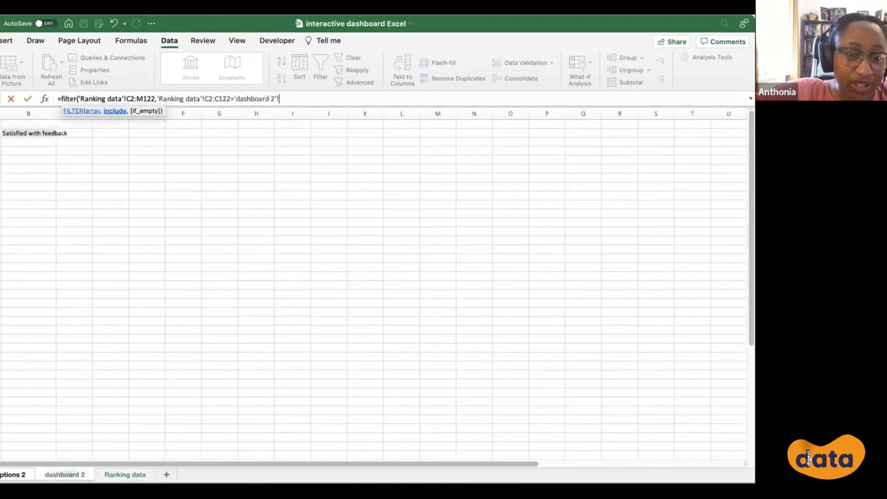
left_click(1, 142)
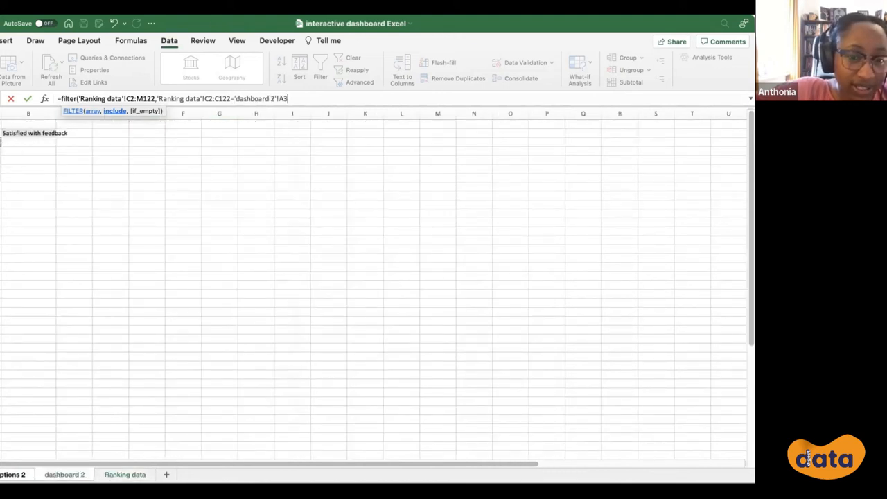
- Finish the FILTER formula with "None" as the value for an empty result and enter it
type(",")
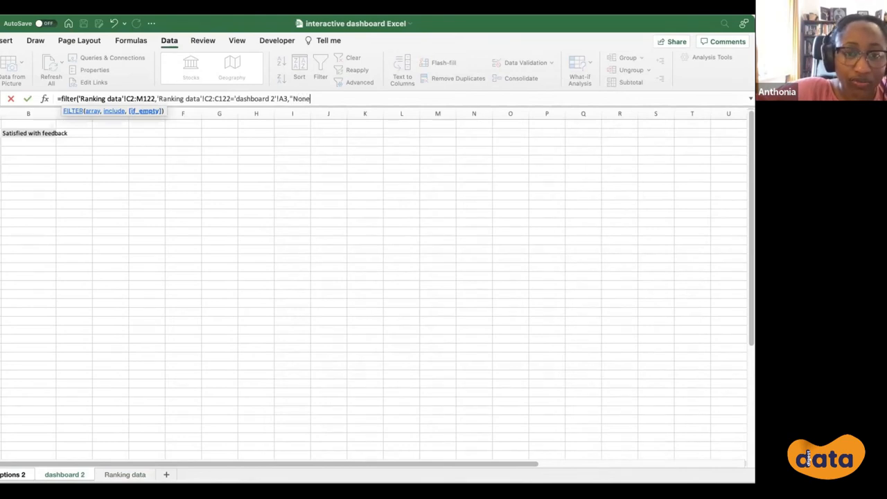
type("\"None")
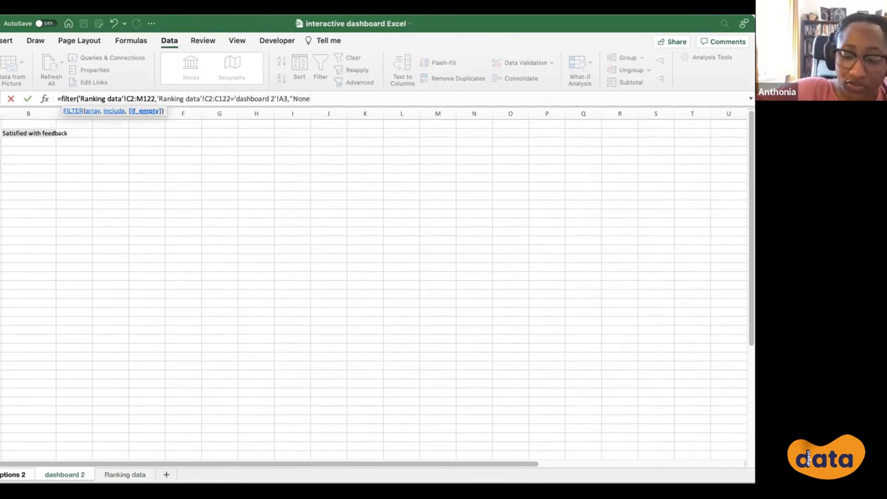
type("\")")
key("Return")
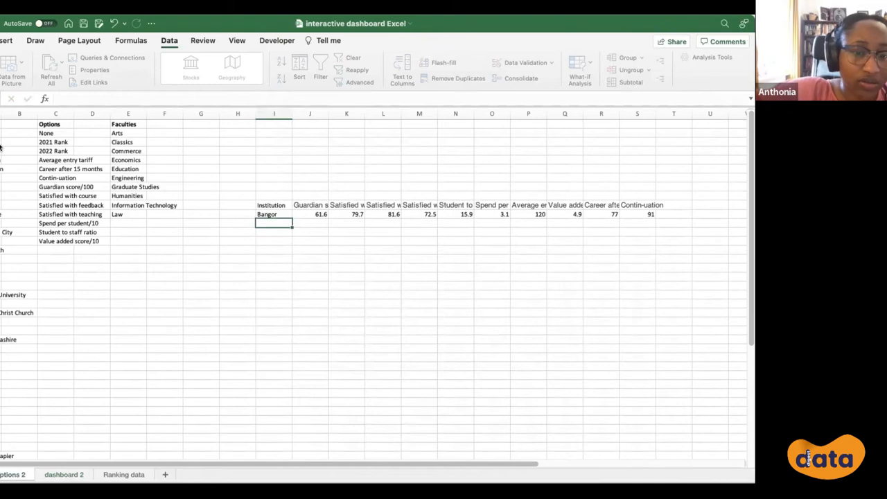
- Compare the filtered row in I11:S11 on options 2 with the institution chosen on dashboard 2 and the rows on Ranking data
scroll(261, 284, "right", 2)
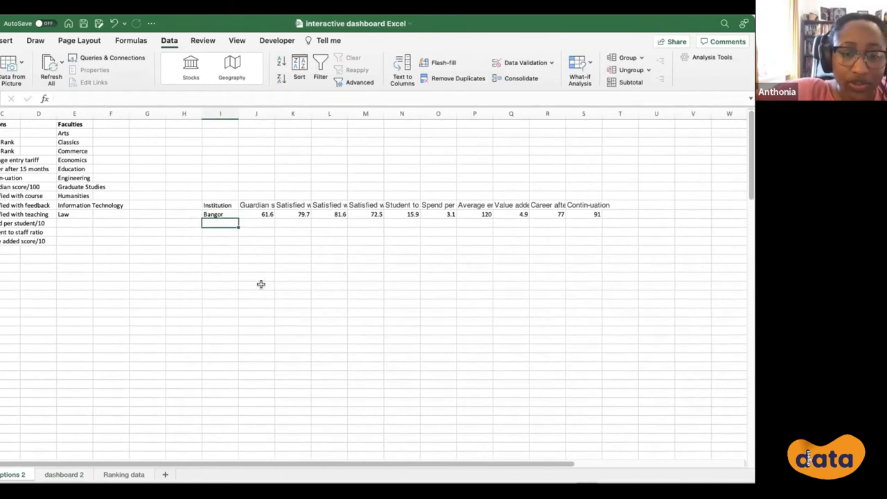
left_click(221, 214)
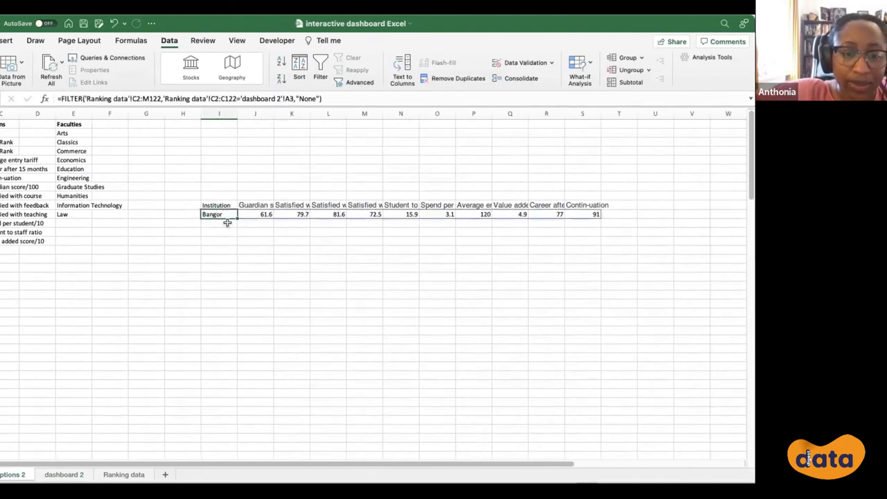
left_click(76, 476)
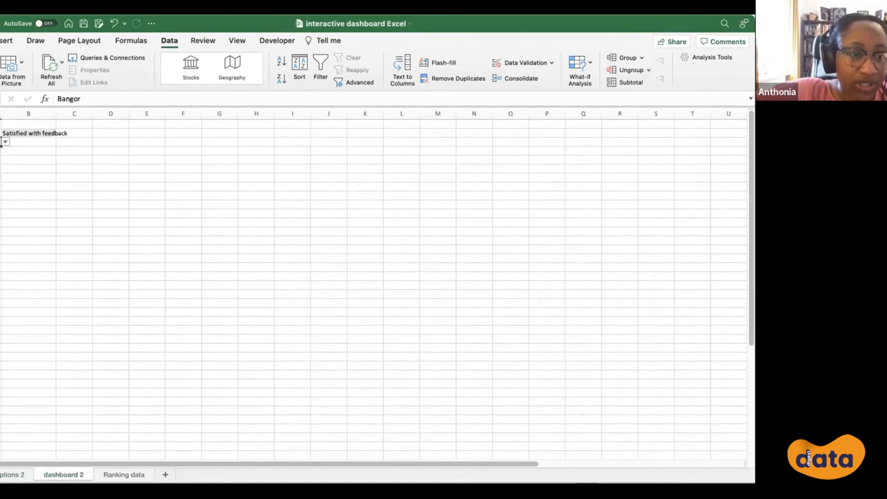
left_click(27, 474)
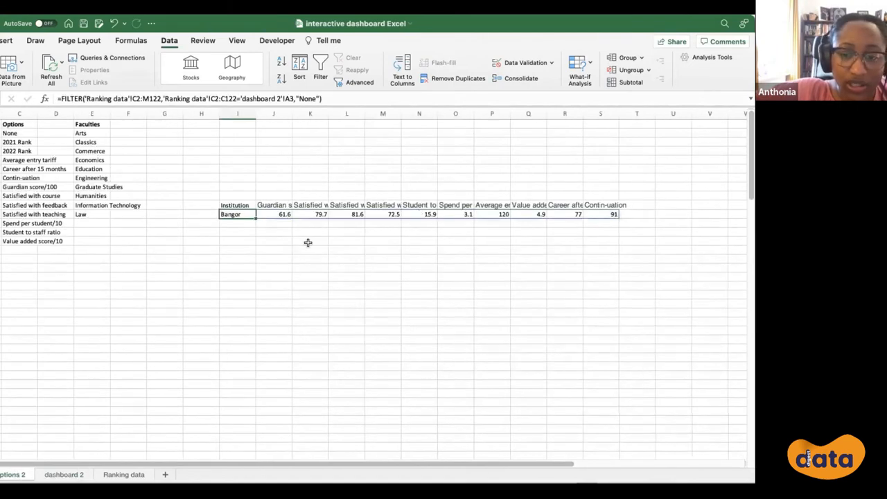
scroll(277, 229, "right", 10)
scroll(69, 236, "left", 8)
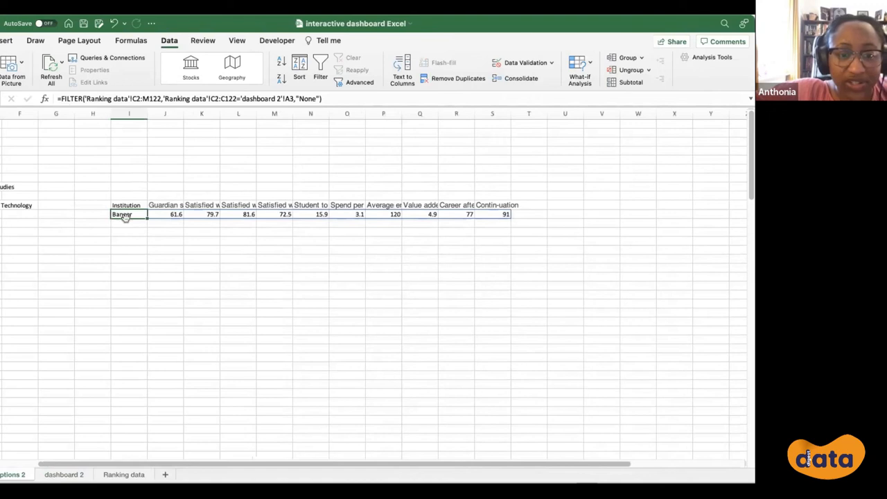
left_click(123, 474)
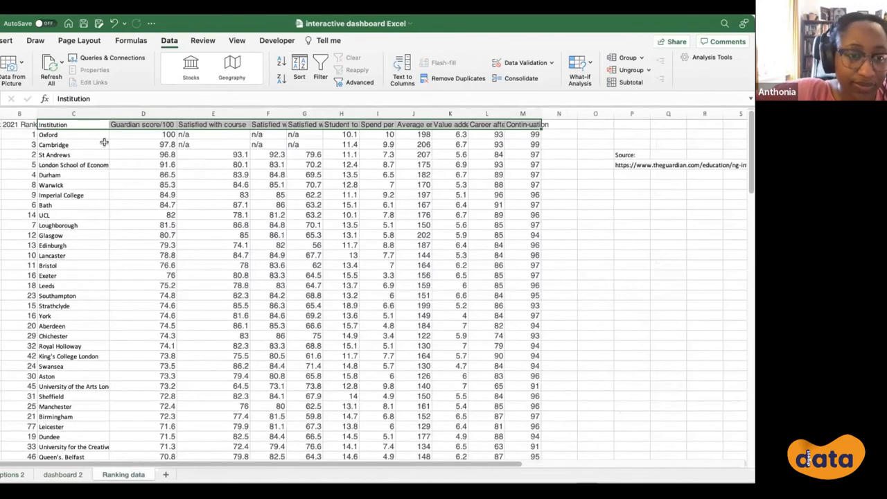
left_click(73, 144)
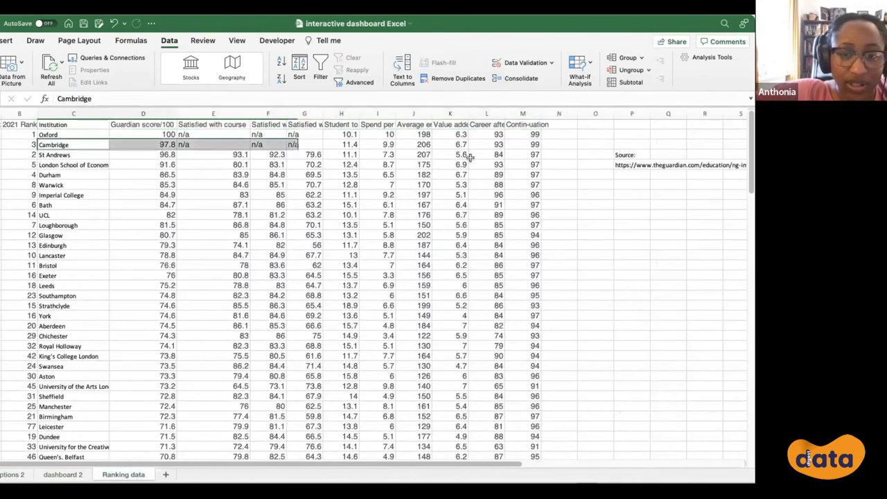
left_click(59, 476)
left_click(21, 474)
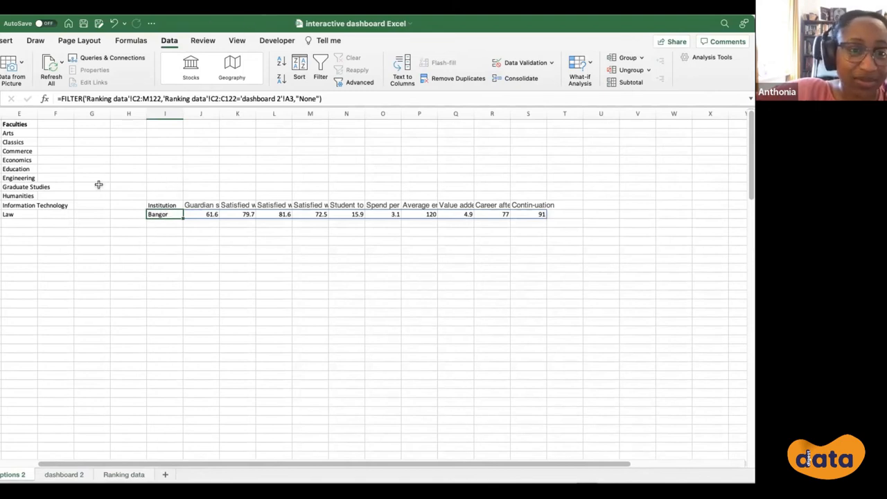
- Make the array range in the I11 FILTER formula absolute, as 'Ranking data'!$C$2:$M$122
left_click_drag(162, 99, 143, 99)
left_click(142, 98)
left_click(133, 98)
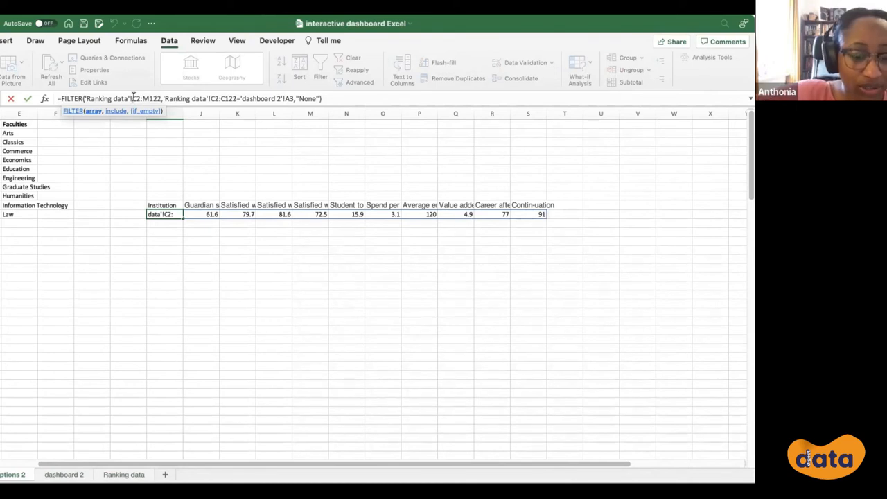
type("$")
key("Right")
type("$")
key("Right")
key("Right")
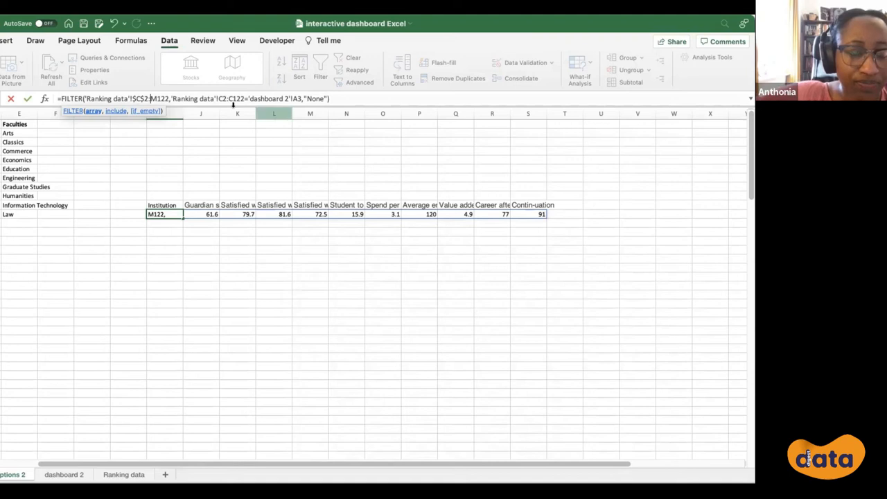
type("$C")
type("$M$")
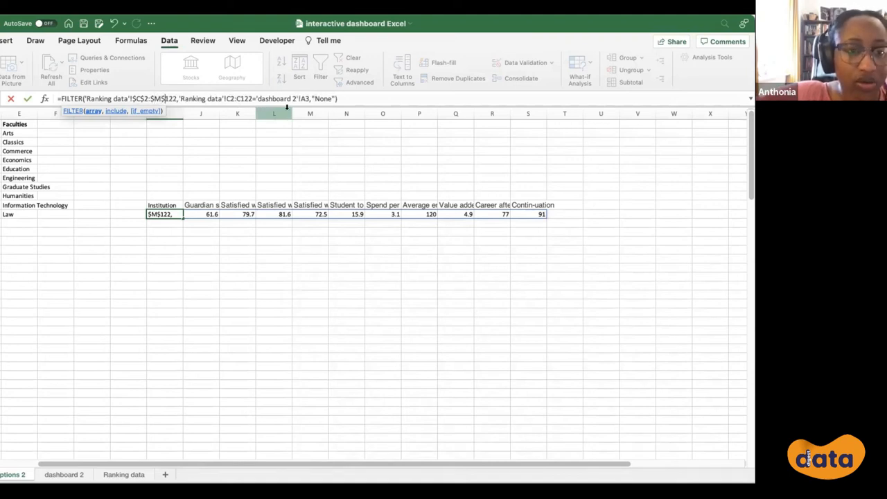
- Make the institution range in the FILTER condition absolute, as 'Ranking data'!$C$2:$C$122
key("Right")
key("Right")
key("Right")
key("Right")
key("Right")
key("Right")
key("Right")
key("Right")
key("Right")
key("Right")
key("Right")
key("Right")
key("Right")
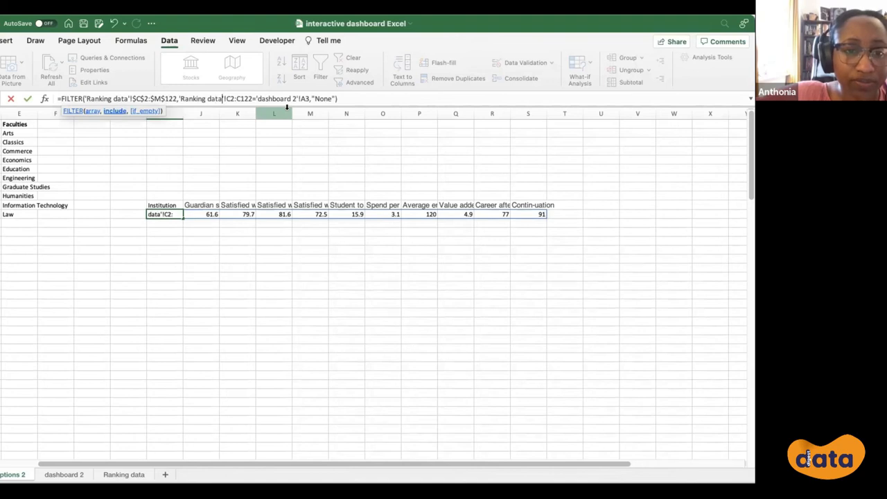
type("$C")
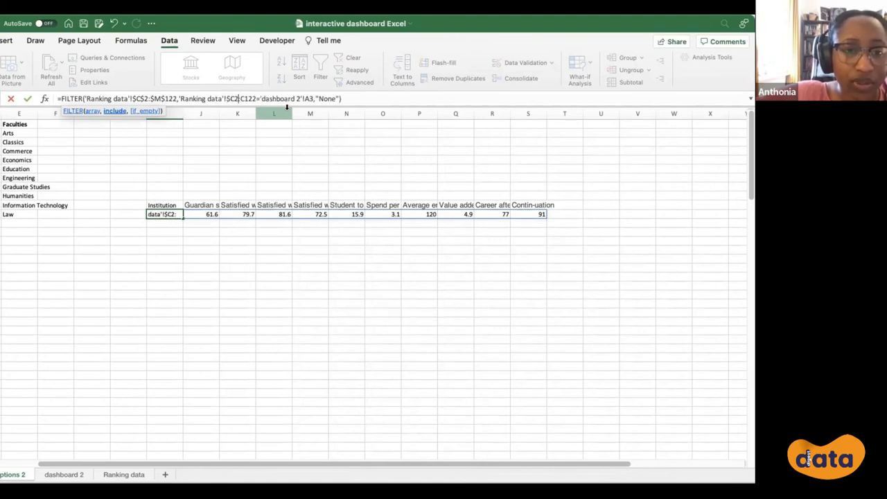
type("$")
key("Right")
key("Right")
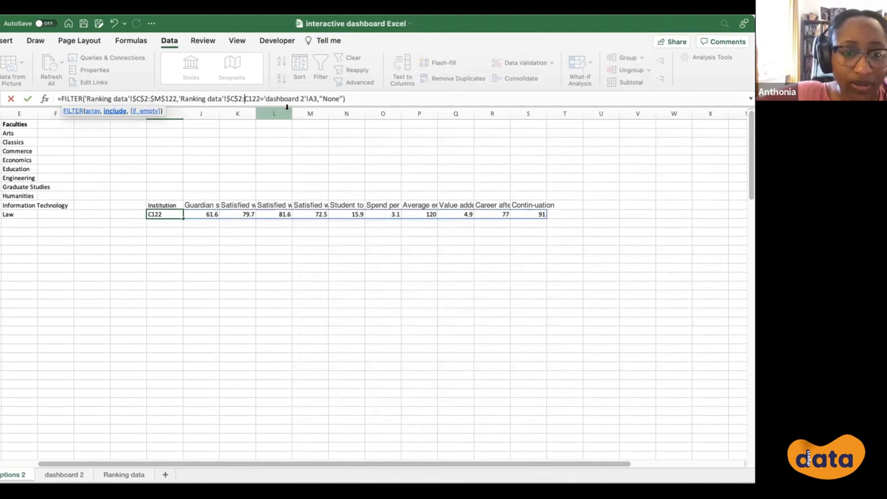
type("$C$")
- Make the dashboard 2 reference in the FILTER condition absolute, as $A$3, and enter the revised formula in I11
key("Right")
key("Right")
key("Right")
key("Right")
key("Right")
key("Right")
key("Right")
key("Right")
key("Right")
key("Right")
key("Right")
key("Right")
key("Right")
key("Right")
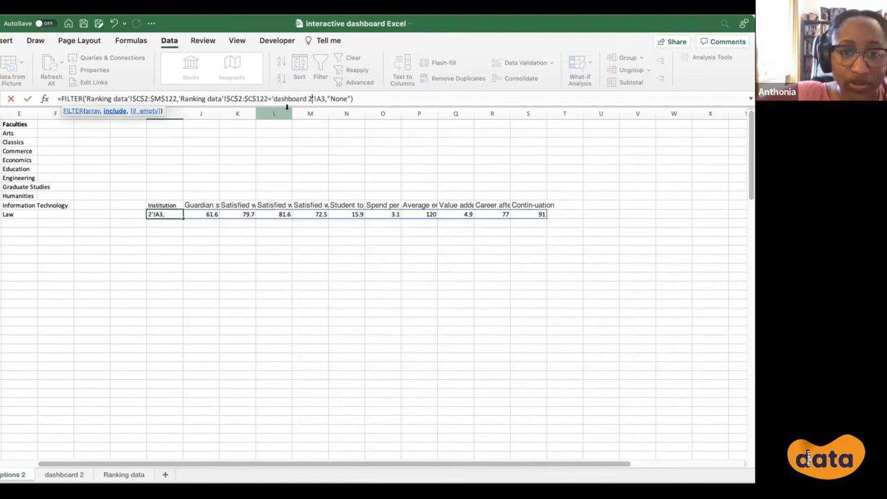
type("$C")
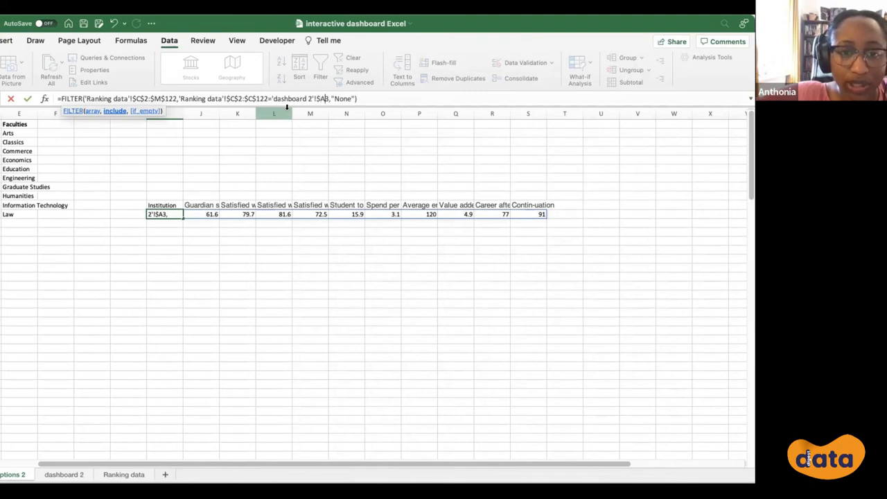
type("$")
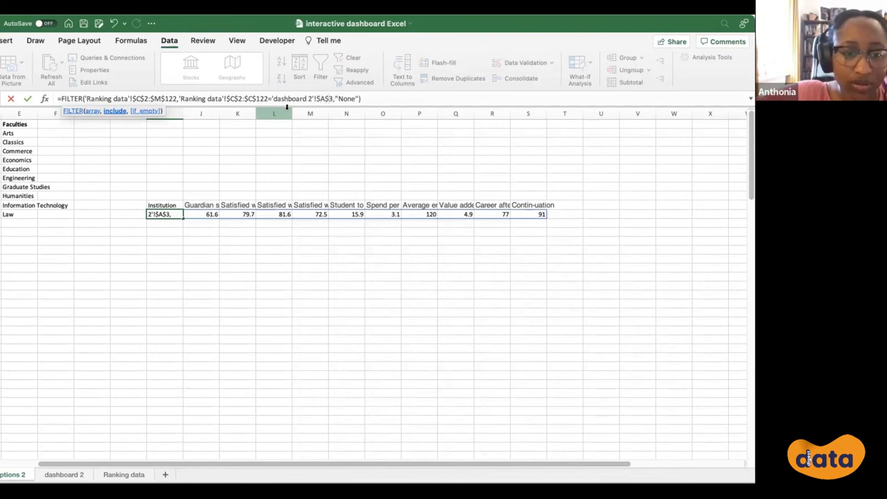
key("Return")
key("Up")
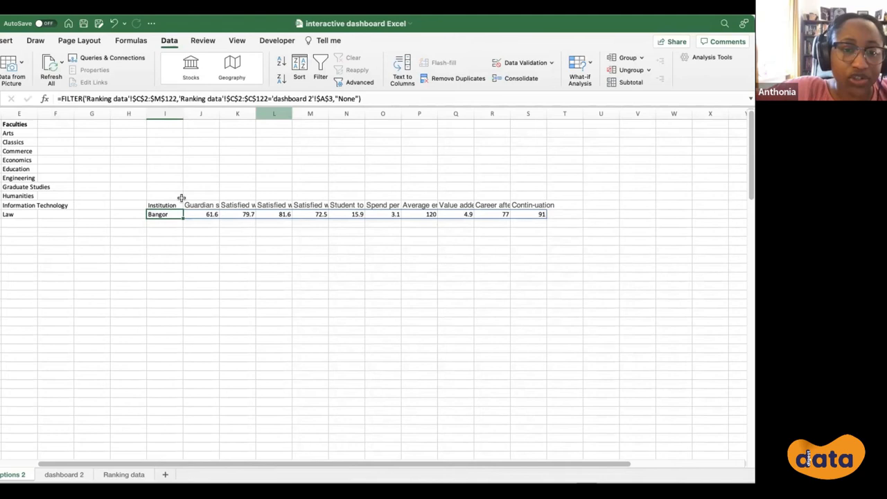
- Label the filtered table on options 2 by entering "institution choice 1" in I9, above the Institution heading
left_click(164, 196)
type("institution choice ")
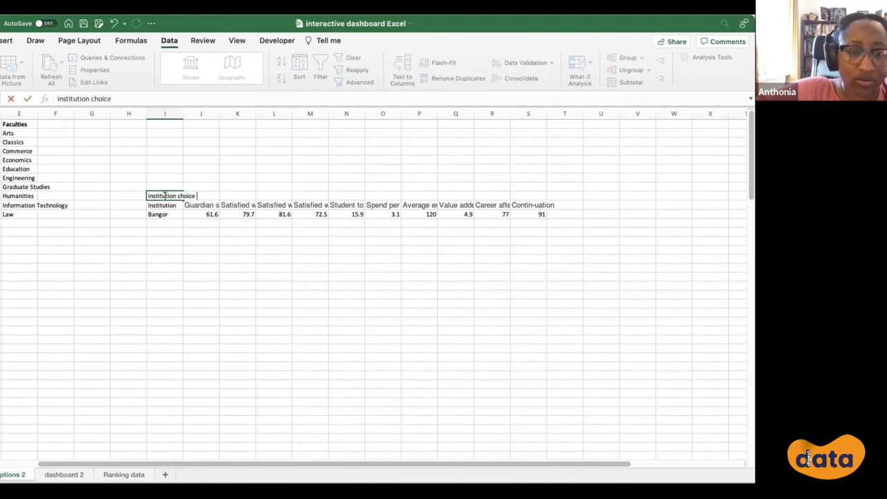
type("1")
key("Return")
- Copy the institution choice block I9:I11 and paste copies starting at I13, I17, I21 and I25
left_click(159, 214)
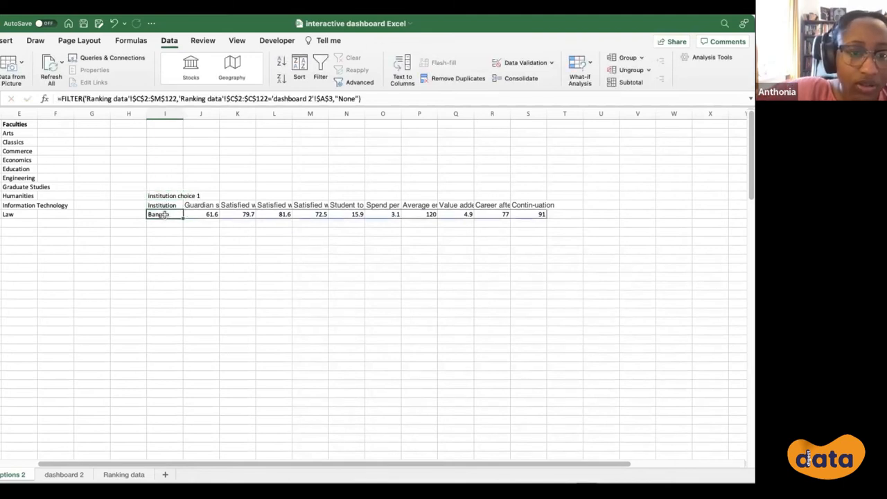
left_click_drag(173, 196, 169, 215)
key("cmd+c")
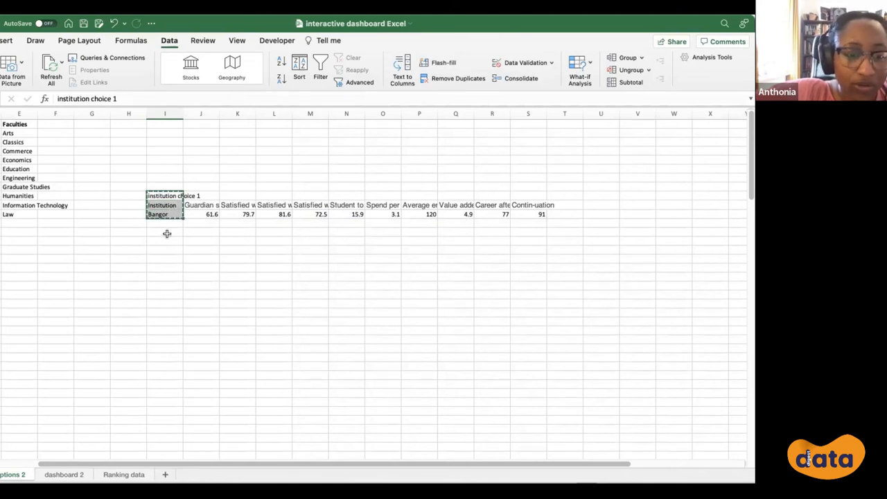
left_click(171, 233)
key("cmd+v")
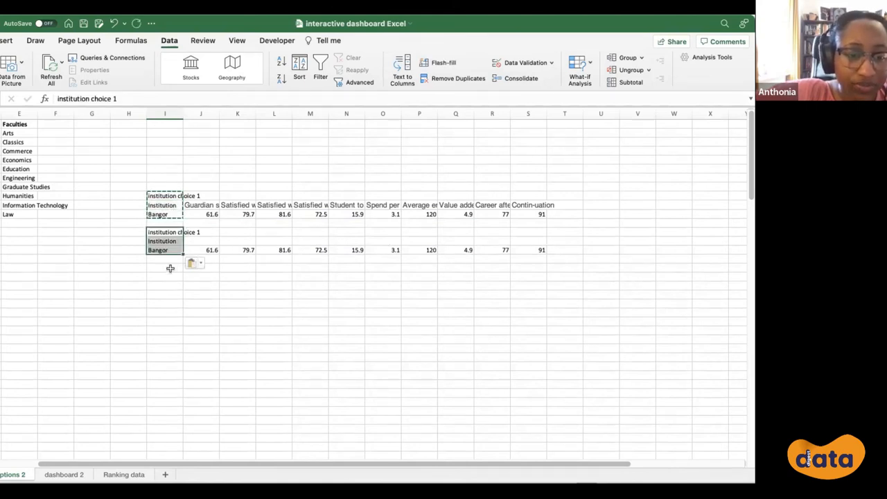
left_click(169, 267)
key("cmd+v")
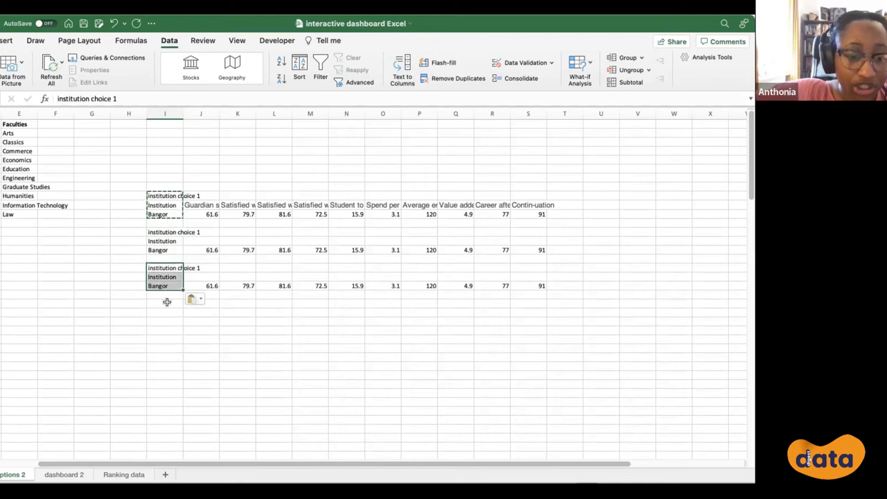
left_click(170, 303)
key("cmd+v")
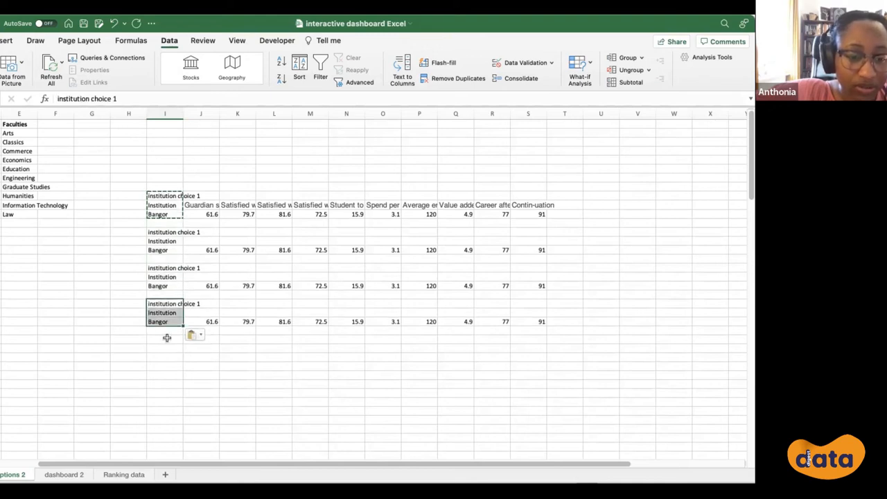
left_click(166, 337)
key("cmd+v")
- Renumber the labels of the second and third blocks as "institution choice 2" in I13 and "institution choice 3" in I17
left_click(165, 232)
left_click(125, 100)
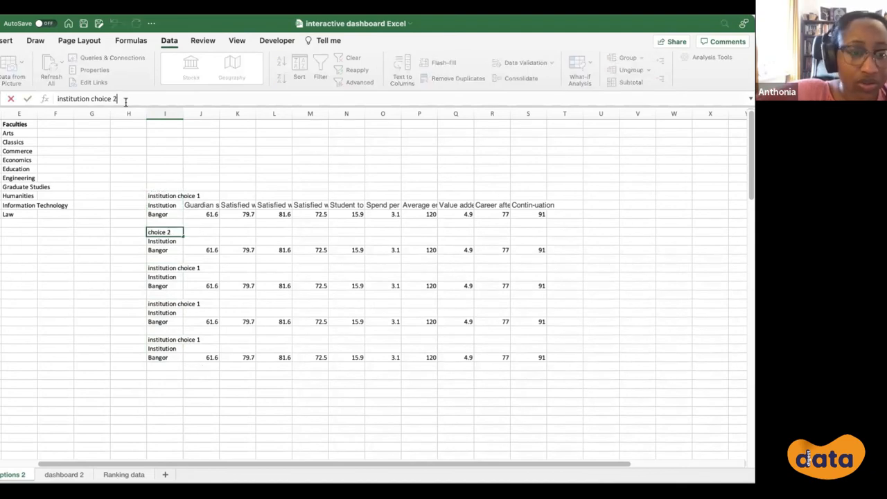
type("2")
key("Return")
left_click(163, 268)
left_click(153, 97)
key("BackSpace")
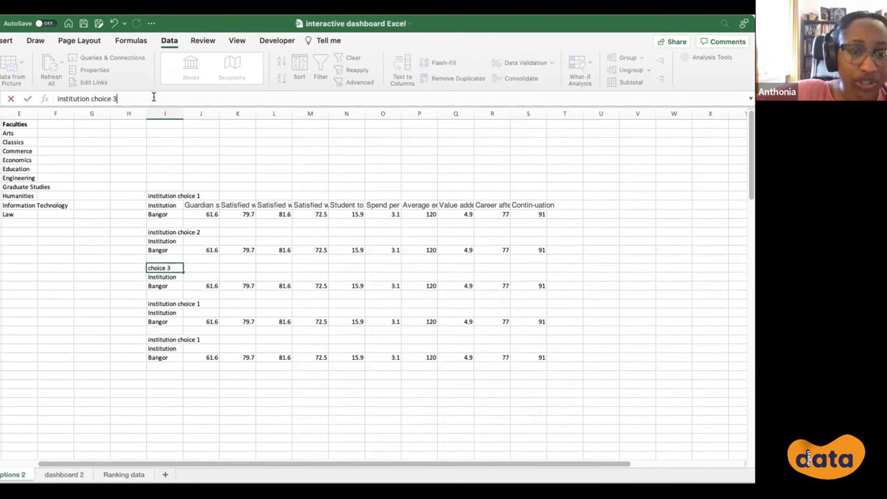
key("Return")
- Renumber the labels of the fourth and fifth blocks as "institution choice 4" in I21 and "institution choice 5" in I25
left_click(160, 304)
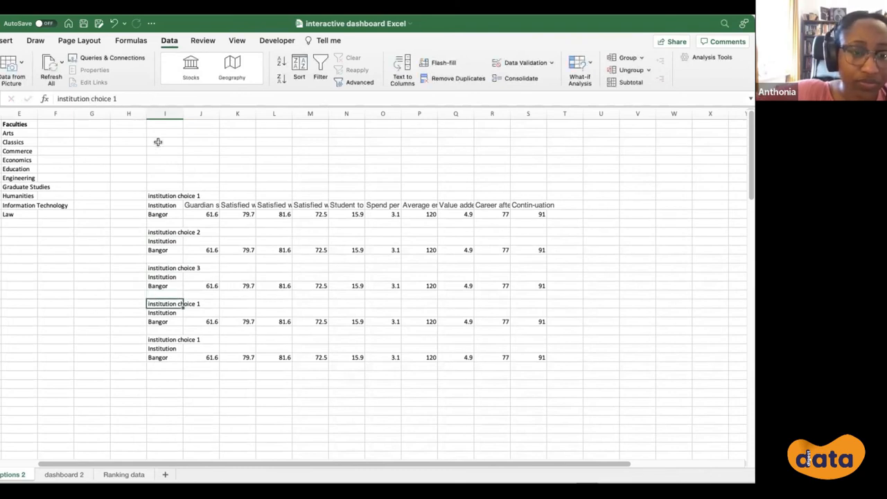
left_click(136, 98)
key("BackSpace")
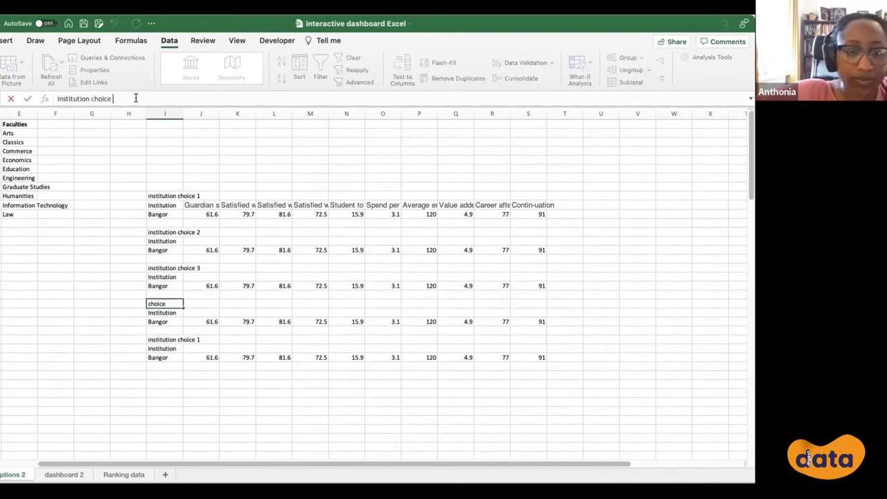
key("Return")
left_click(170, 341)
left_click(139, 98)
key("BackSpace")
type("5")
key("Return")
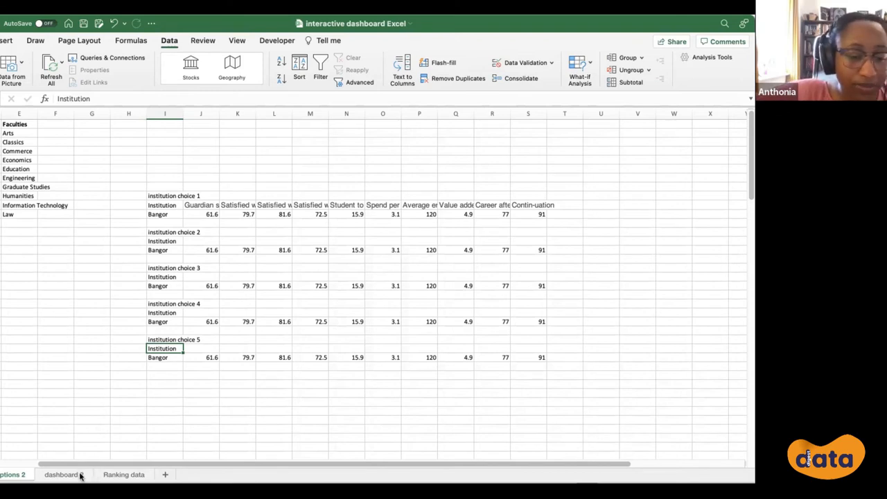
left_click(170, 249)
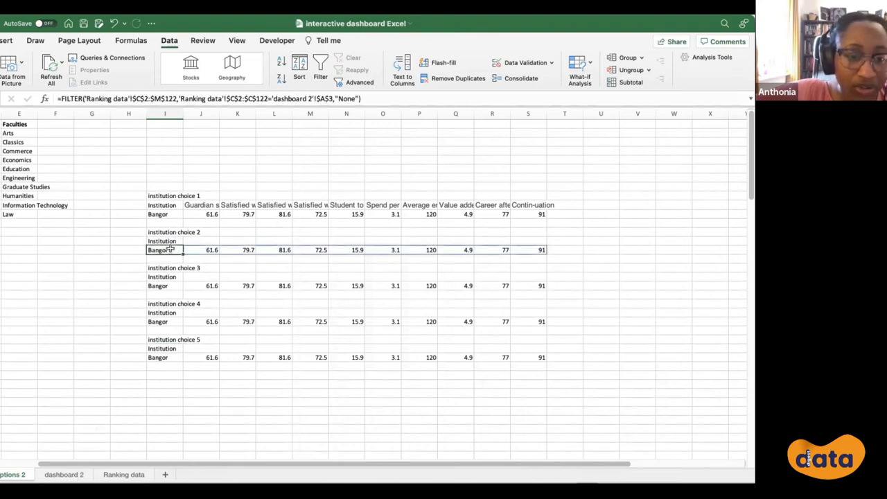
left_click(153, 99)
key("Escape")
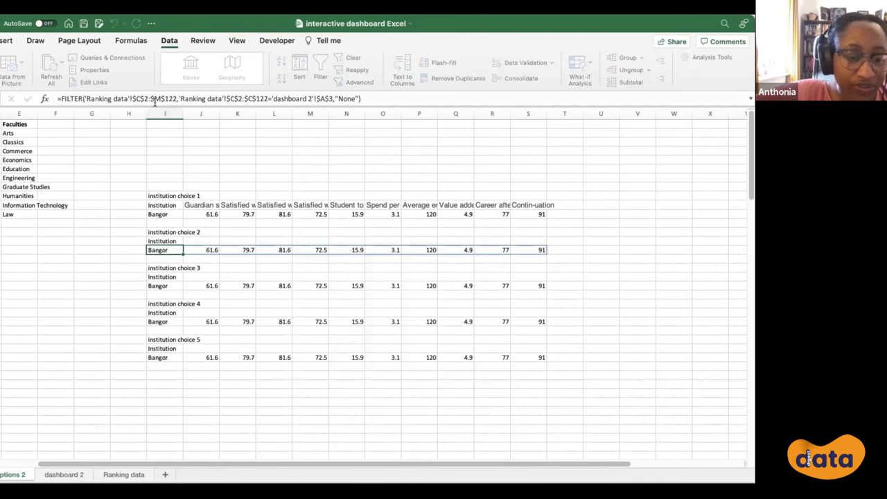
- On dashboard 2, choose Bedfordshire from the institution list in A4
left_click(68, 475)
left_click(4, 150)
left_click(1, 141)
left_click(2, 150)
left_click(4, 151)
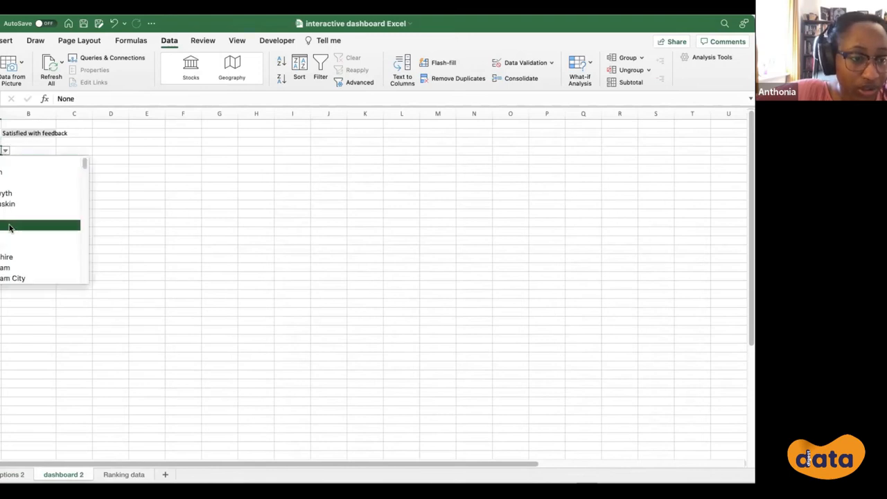
left_click(9, 257)
- Choose Bath in A5, Birmingham in A6 and Bucks New University in A7 from the institution lists on dashboard 2
left_click(9, 171)
left_click(5, 169)
left_click(9, 247)
left_click(1, 177)
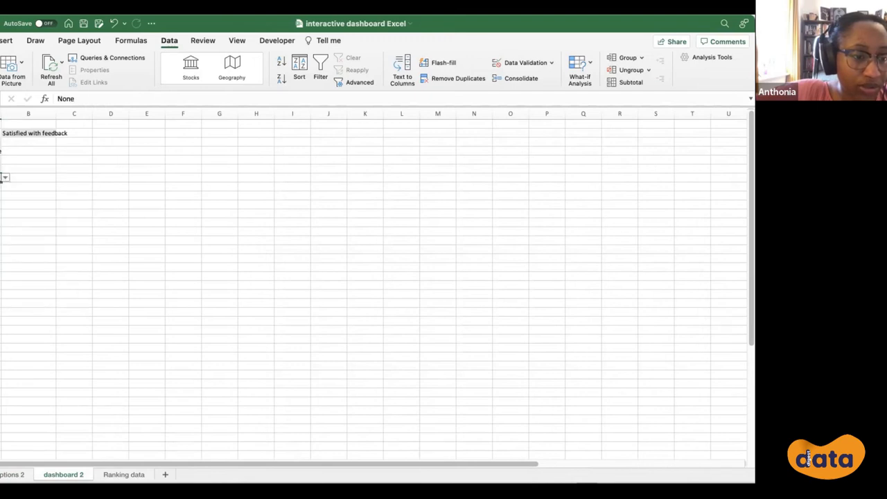
left_click(6, 179)
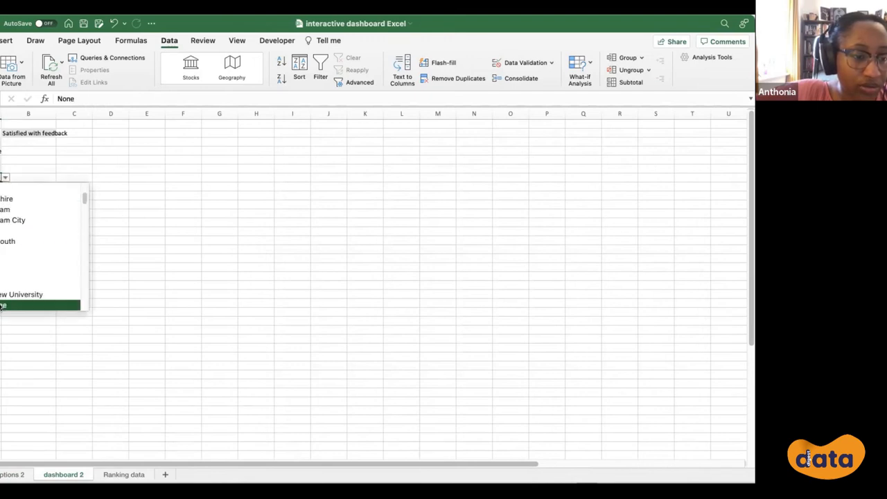
left_click(1, 284)
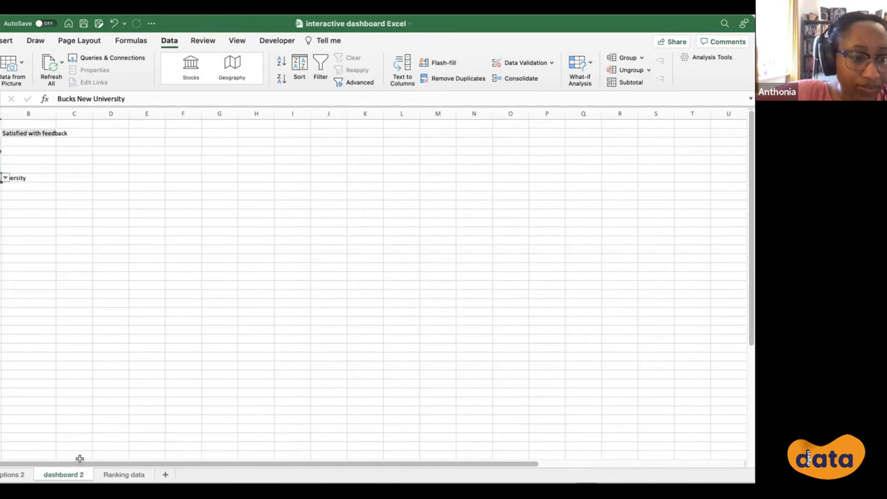
- Widen column A to about 19.50 and widen column B to fit the "Satisfied with feedback" heading on dashboard 2
left_click_drag(29, 111, 33, 111)
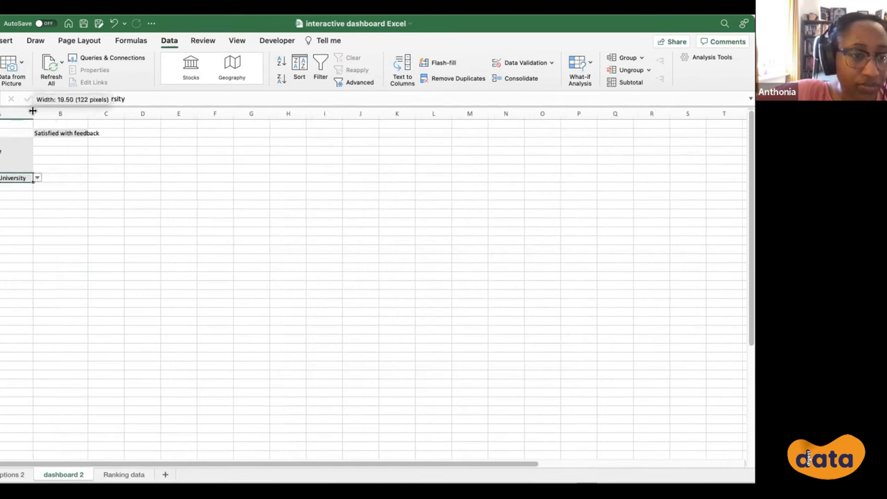
left_click(72, 142)
left_click_drag(86, 115, 115, 116)
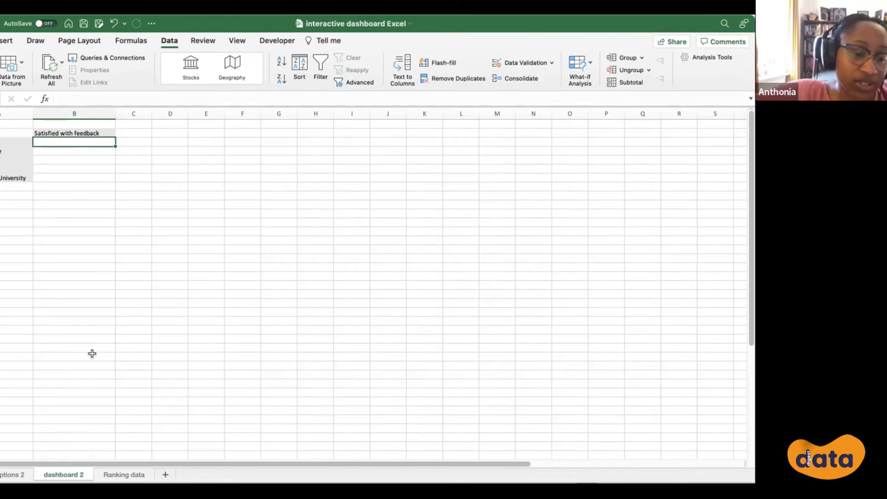
- On options 2, try to start the institution range in the I15 FILTER condition at $C$3
left_click(21, 475)
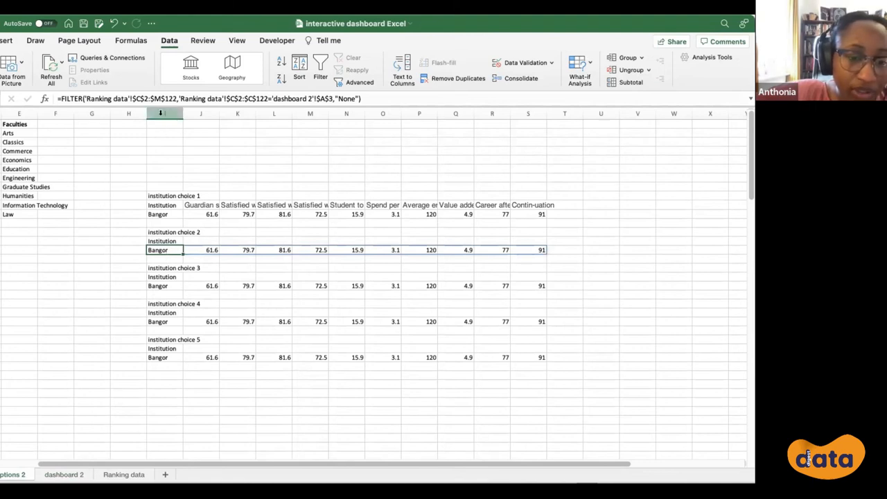
left_click(242, 98)
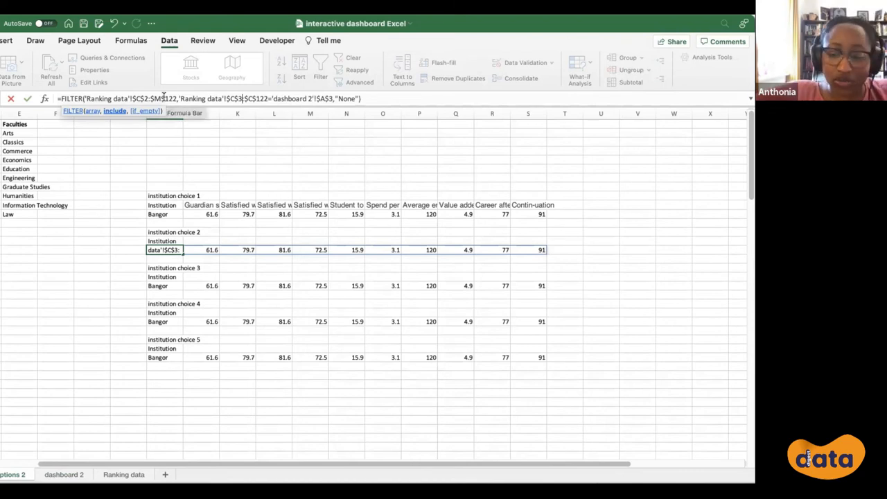
key("Return")
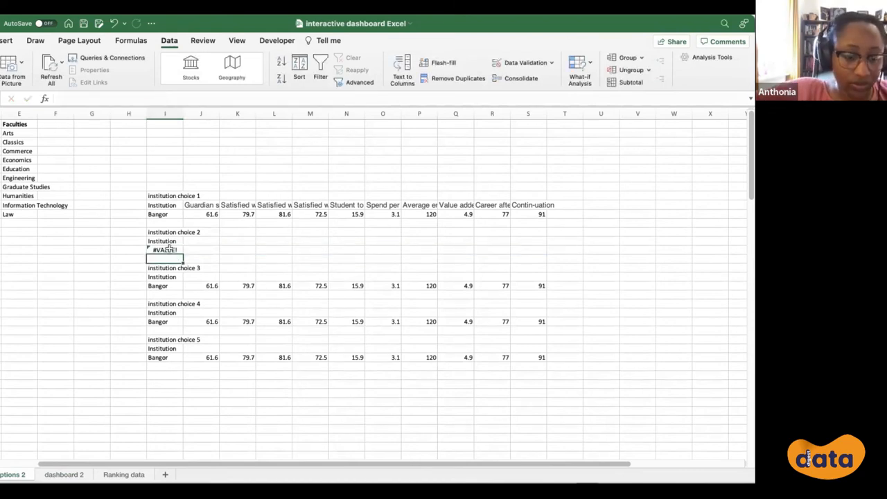
- Point the institution choice 2 FILTER condition in I15 to cell $A$4 on dashboard 2, keeping the Ranking data ranges
left_click(168, 249)
left_click(142, 99)
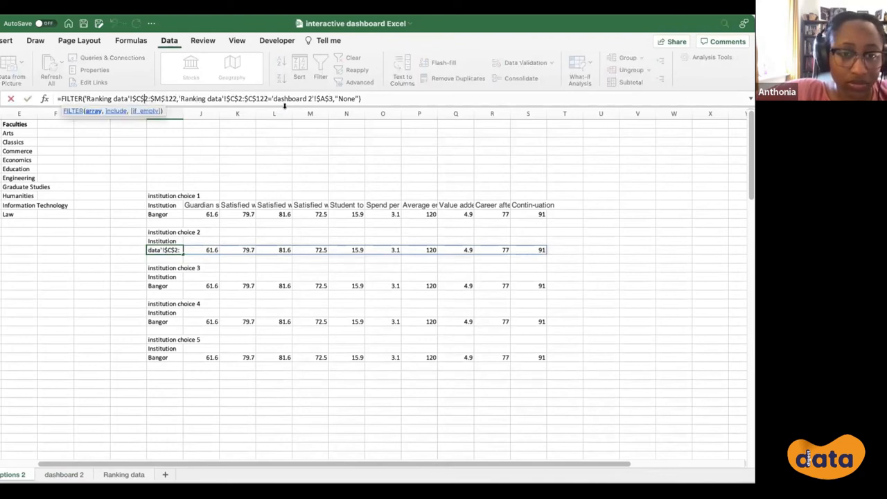
left_click(330, 99)
key("BackSpace")
type("4")
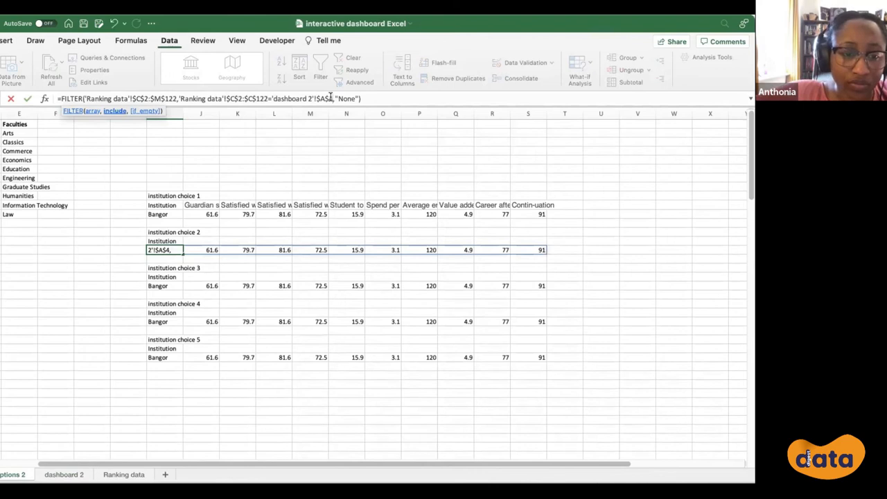
key("Return")
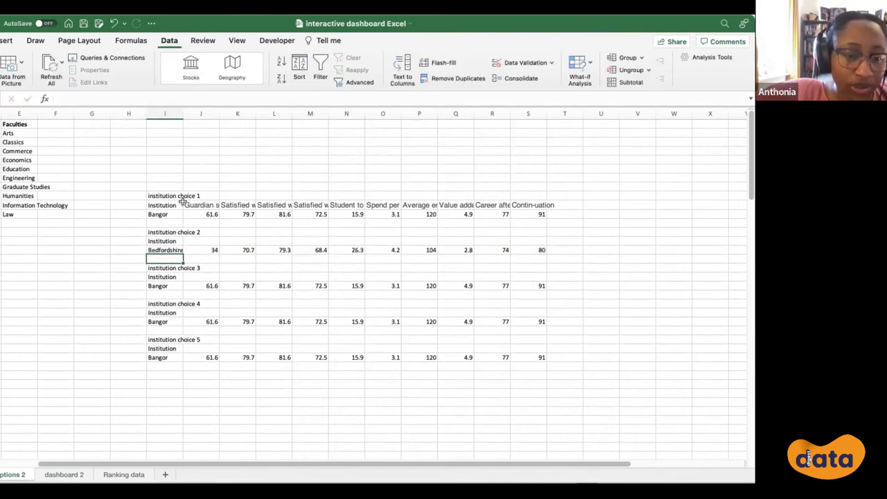
- Compare the dashboard 2 references in the I11 and I15 FILTER formulas with the institutions chosen in A3:A7 on dashboard 2
left_click(159, 215)
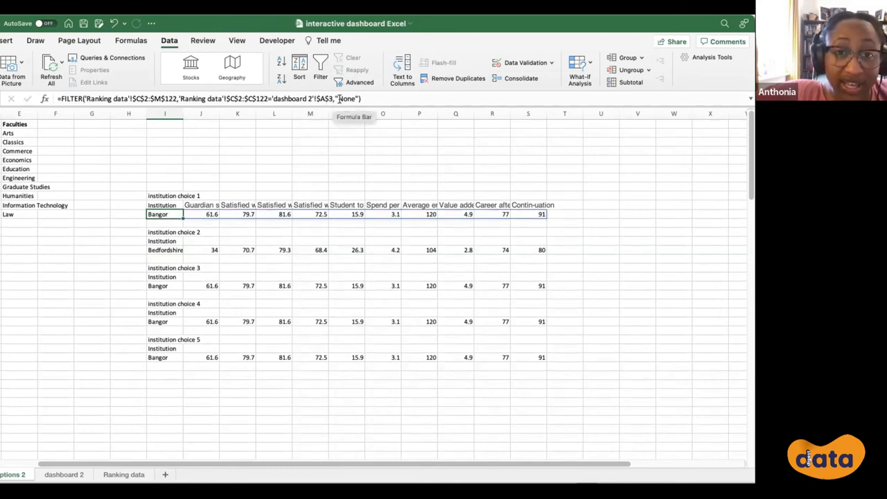
left_click(81, 475)
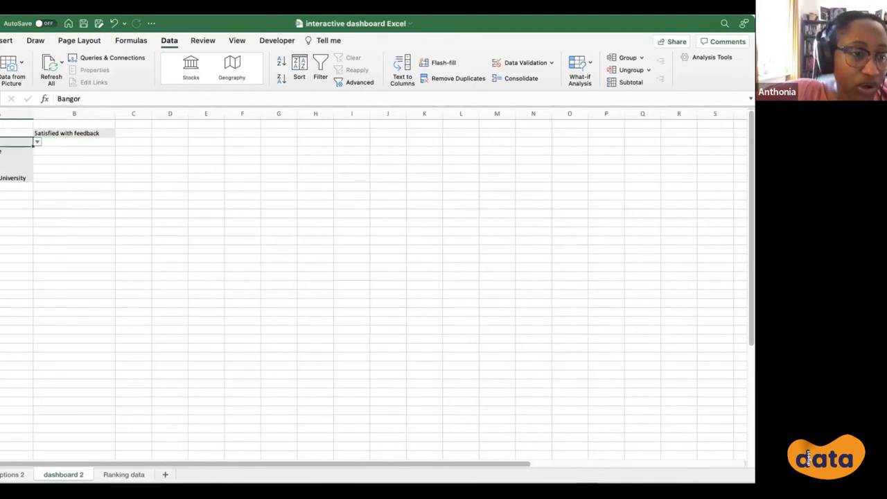
left_click_drag(10, 150, 10, 177)
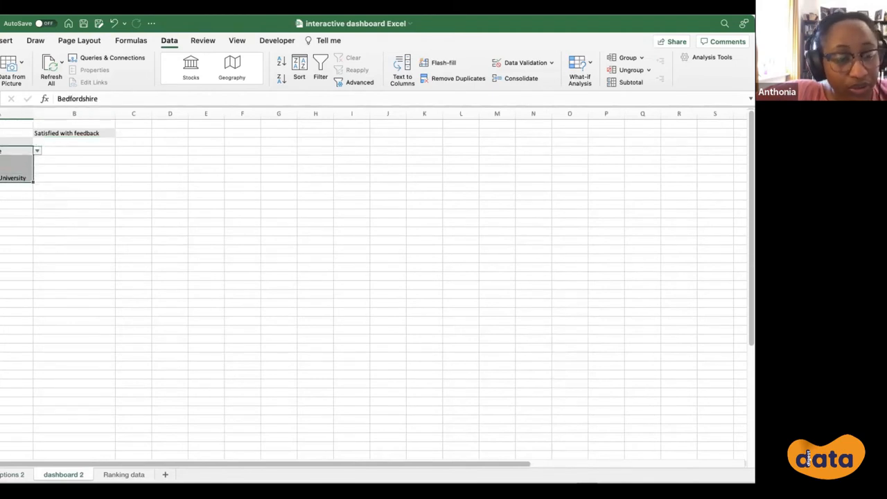
key("Down")
key("Down")
left_click(15, 474)
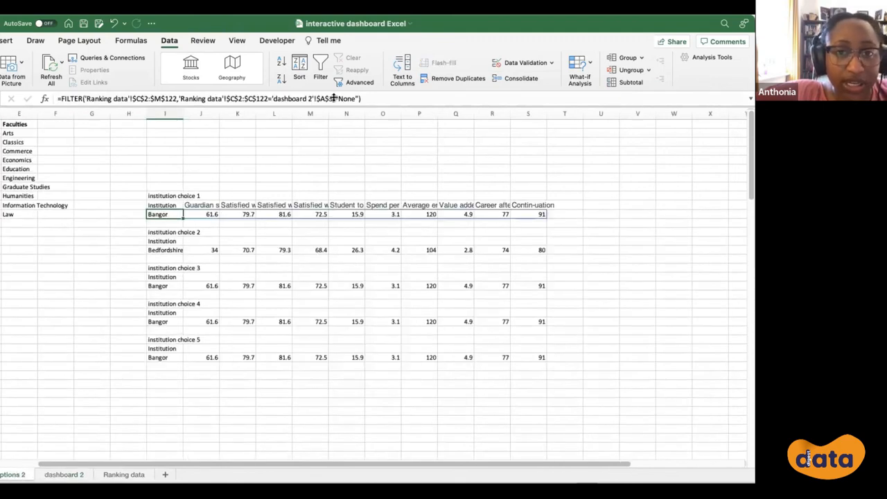
left_click(171, 249)
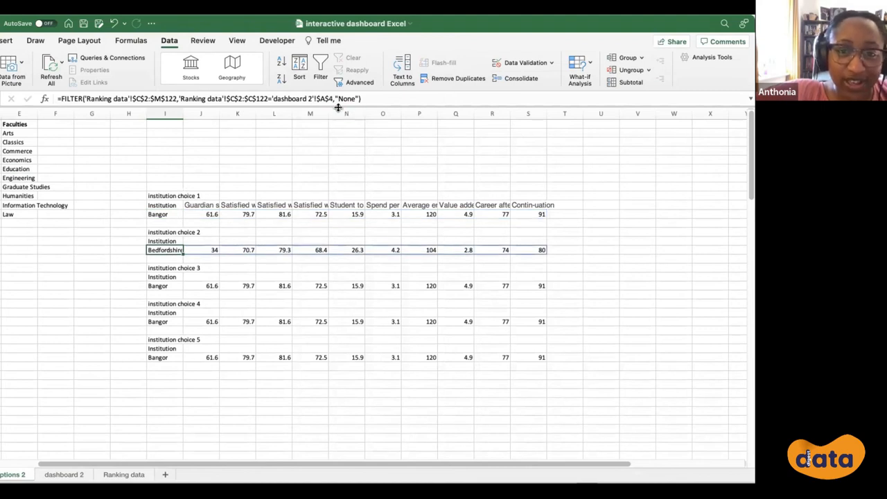
left_click(159, 213)
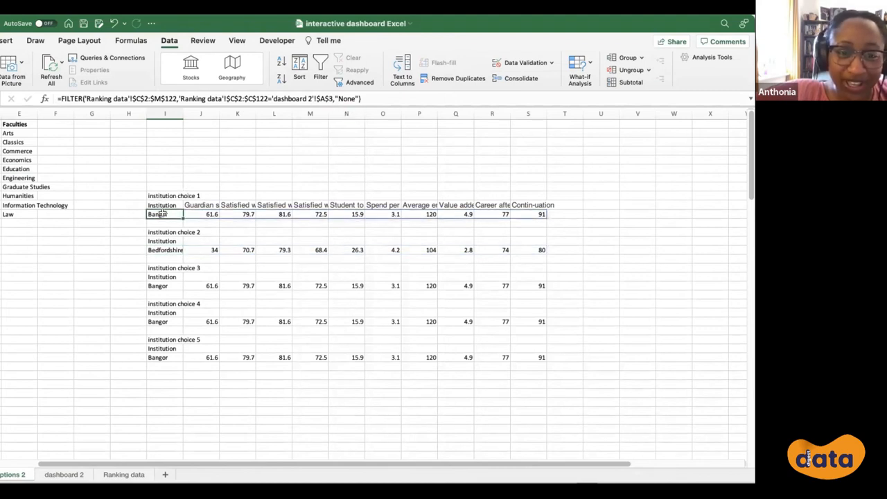
- Point the institution choice 3 FILTER condition in I19 to cell $A$5 on dashboard 2
left_click(165, 285)
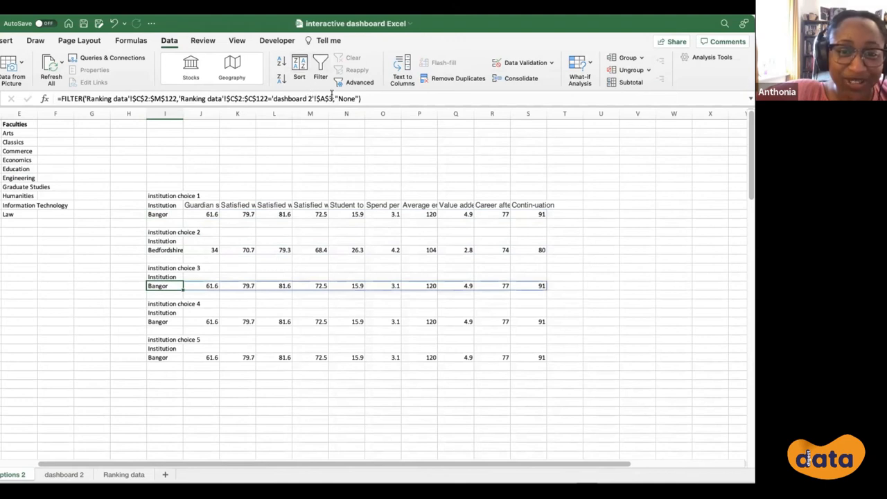
left_click(334, 98)
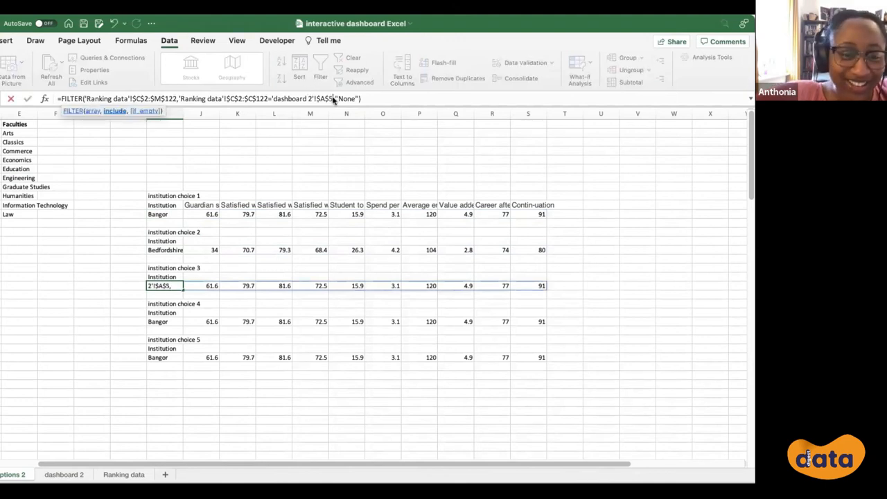
key("Return")
- Point the institution choice 4 FILTER condition in I23 to cell $A$6 on dashboard 2
key("Down")
key("Down")
key("Down")
left_click(331, 98)
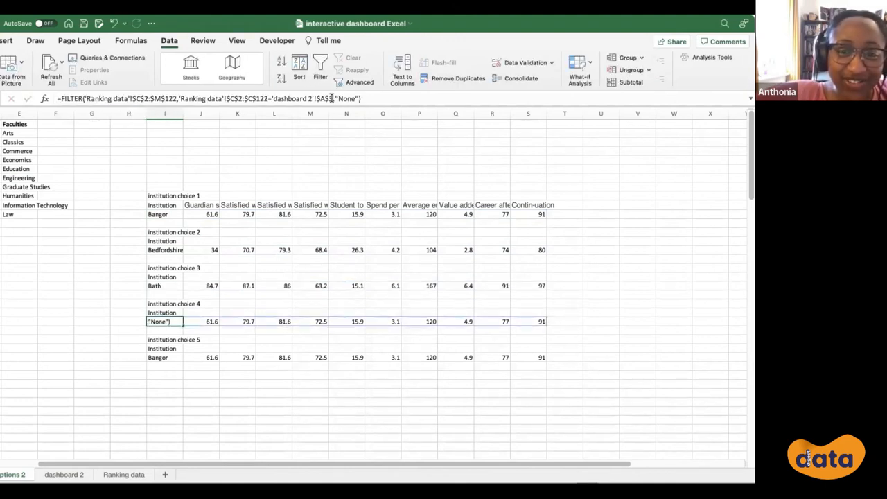
key("Return")
- Point the institution choice 5 FILTER condition in I27 to cell $A$7 on dashboard 2
key("Down")
key("Down")
key("Down")
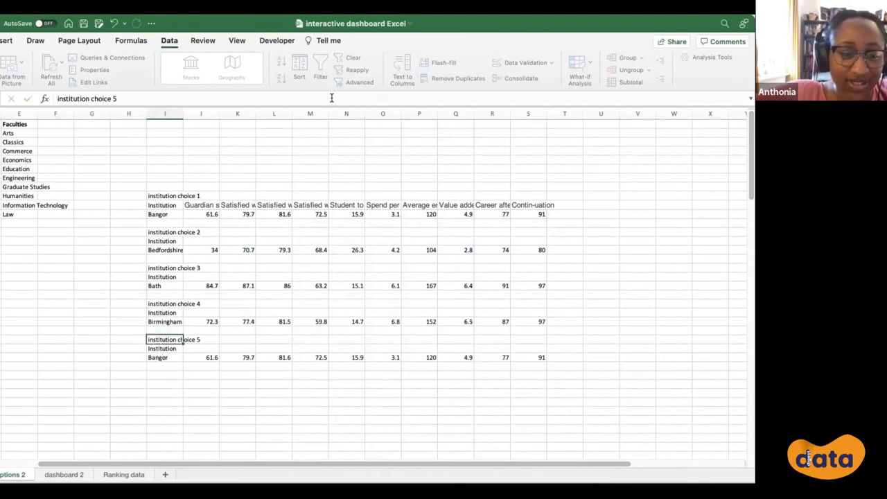
left_click(334, 99)
key("BackSpace")
type("7")
key("Return")
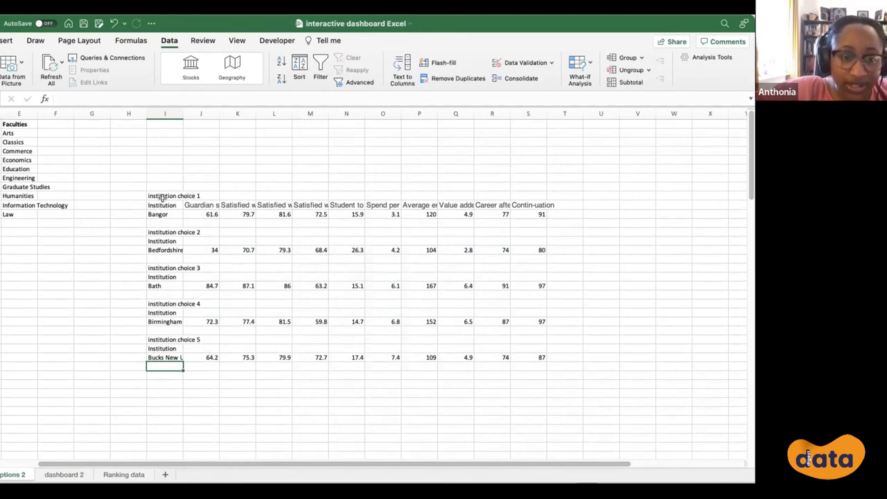
- Compare the institution choice 1 row on options 2 with the source table on Ranking data
left_click_drag(159, 213, 536, 222)
left_click(431, 259)
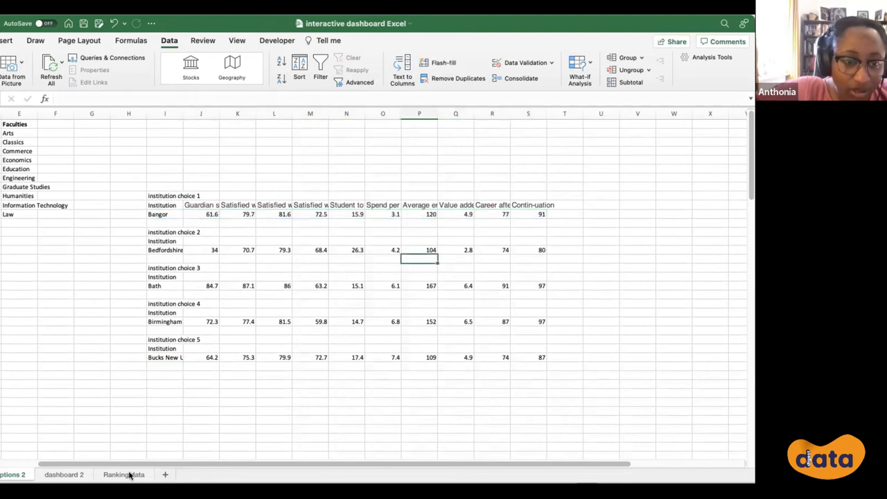
left_click(125, 474)
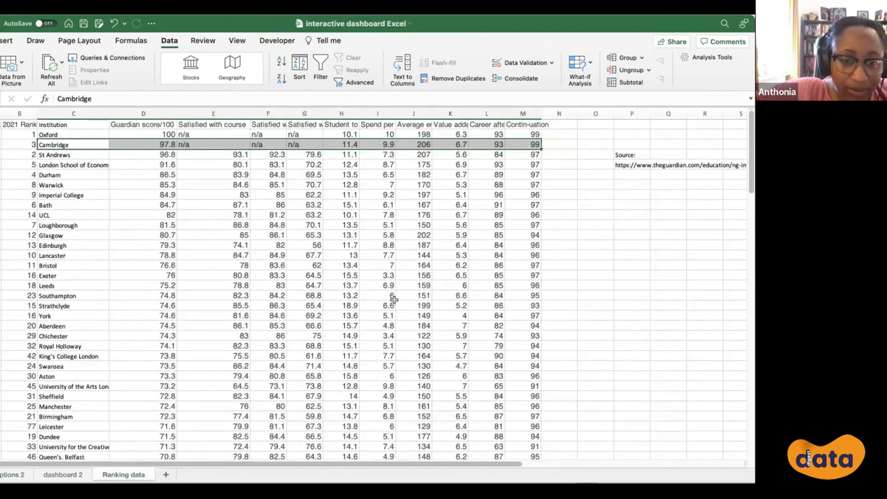
scroll(393, 299, "down", 10)
scroll(393, 299, "up", 10)
left_click(13, 474)
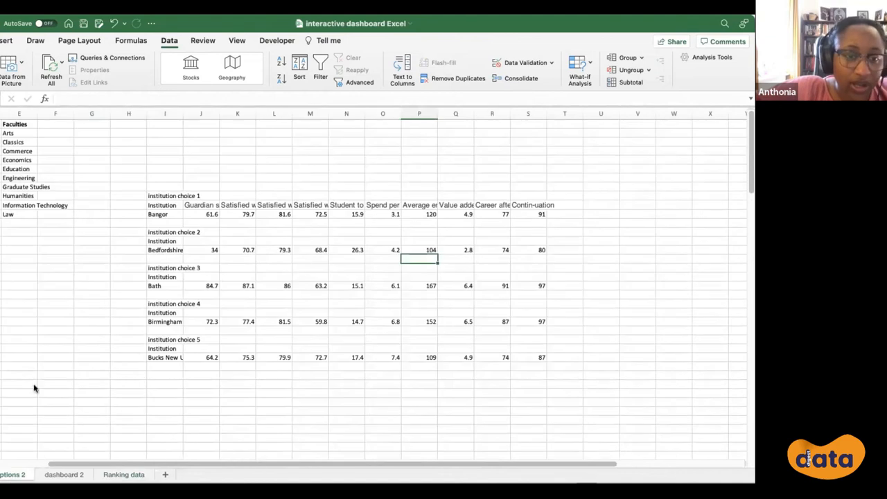
- Start an INDEX formula in B3 on dashboard 2 with array J11:S11 from options 2, followed by a nested MATCH
left_click(64, 474)
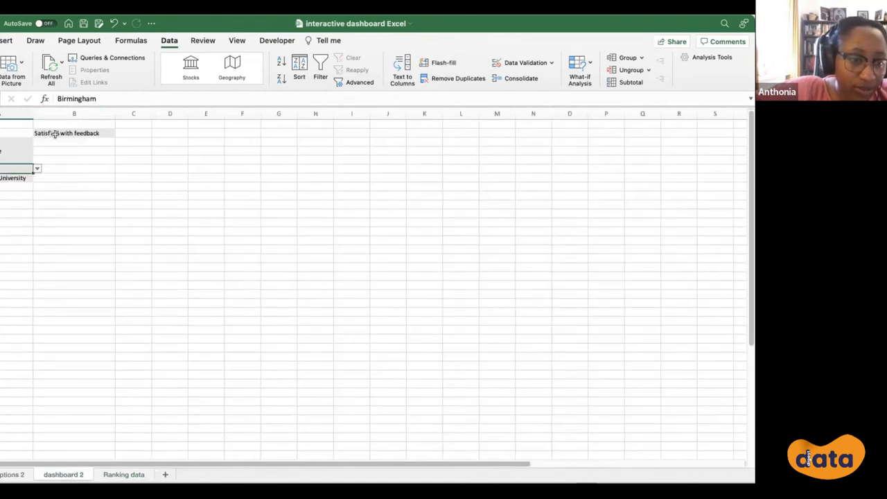
left_click(60, 141)
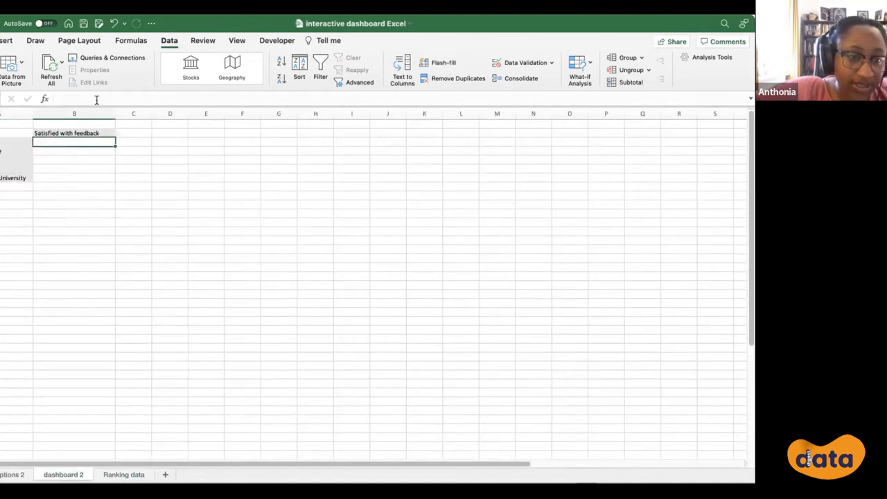
left_click(16, 473)
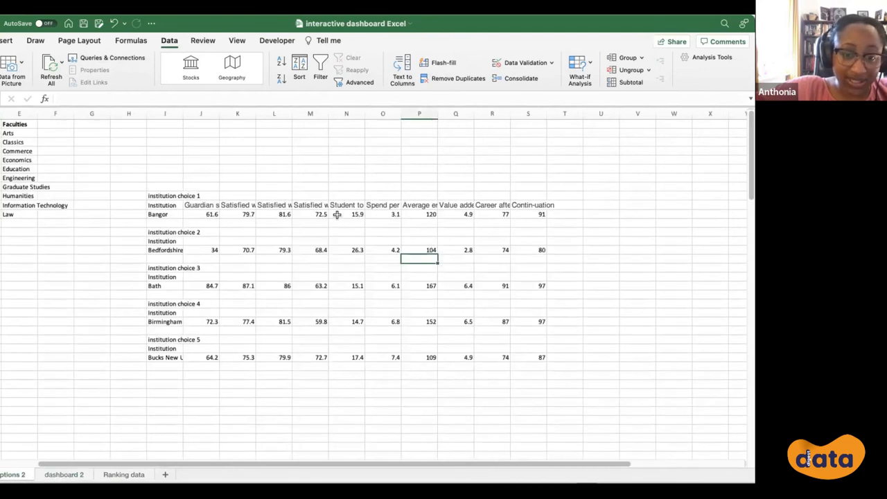
left_click(78, 474)
left_click(81, 97)
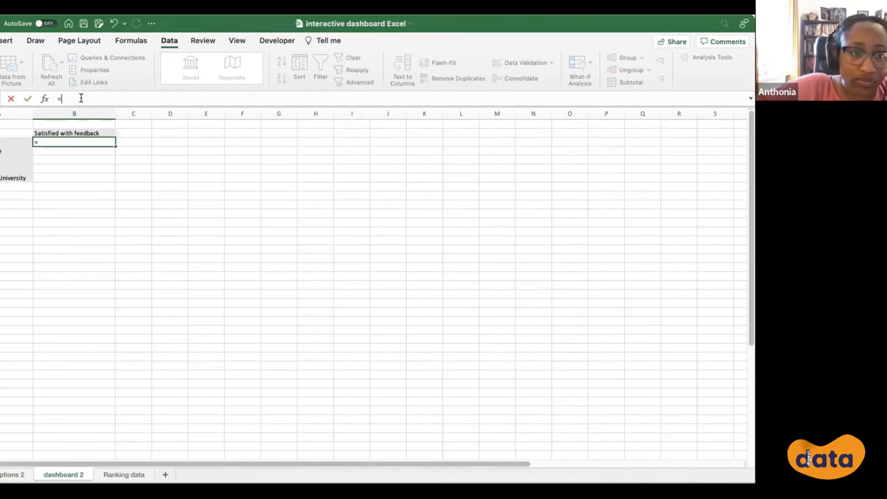
type("=in")
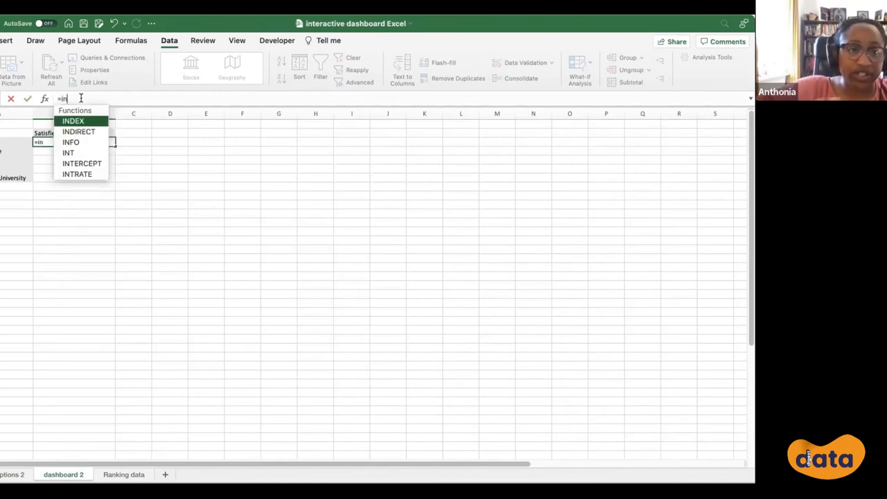
type("de")
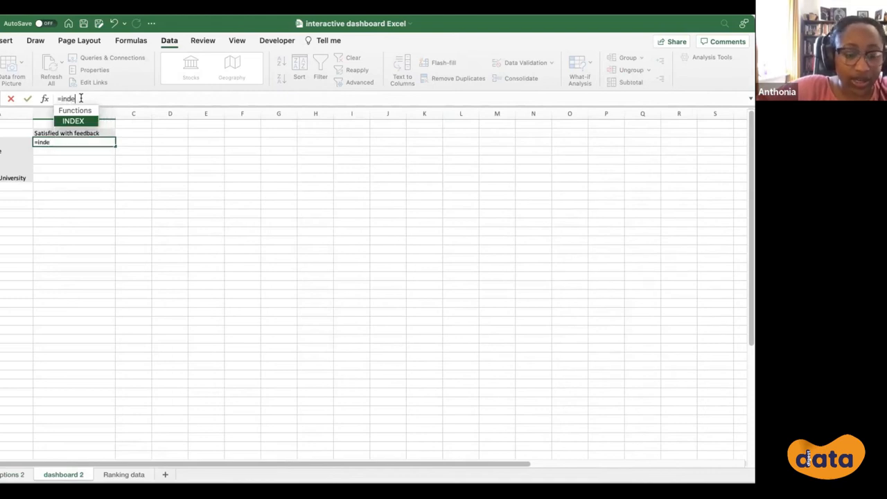
type("x(")
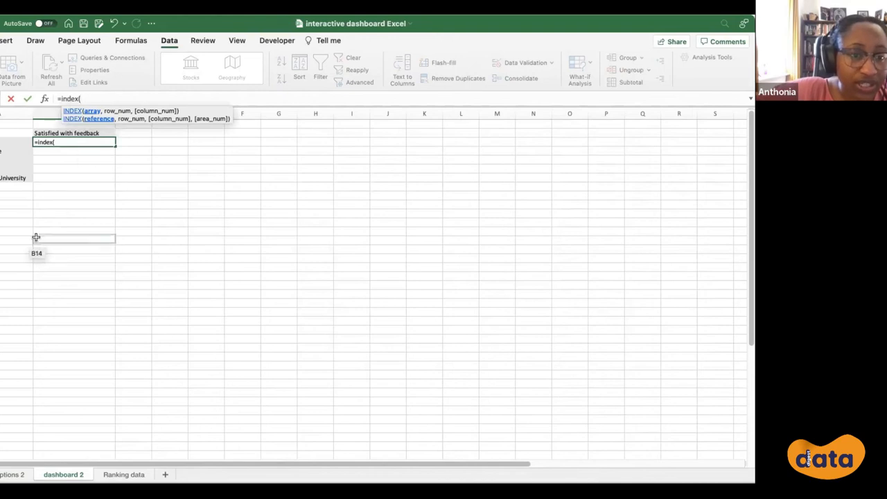
left_click(15, 476)
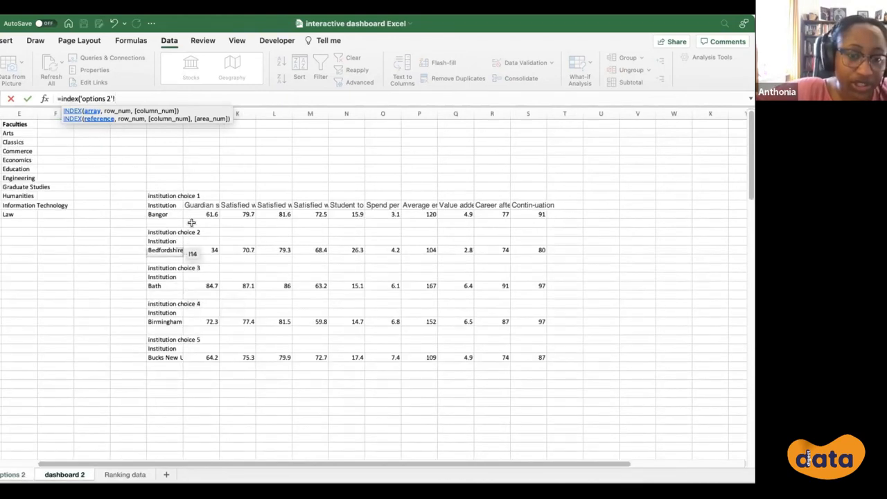
left_click_drag(196, 216, 528, 217)
type(",ma")
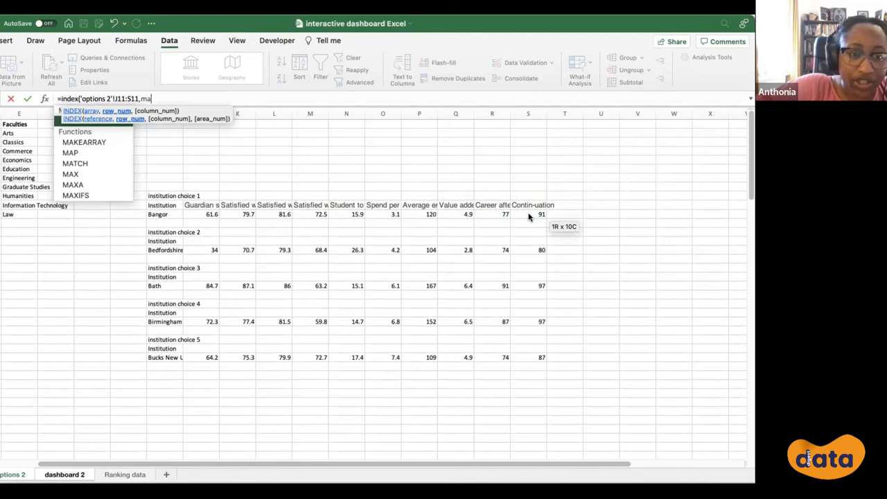
type("tch(")
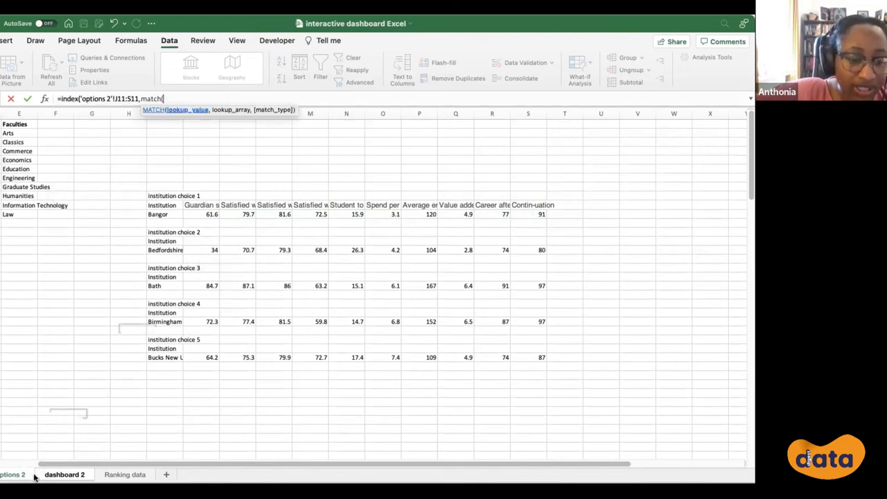
left_click(66, 475)
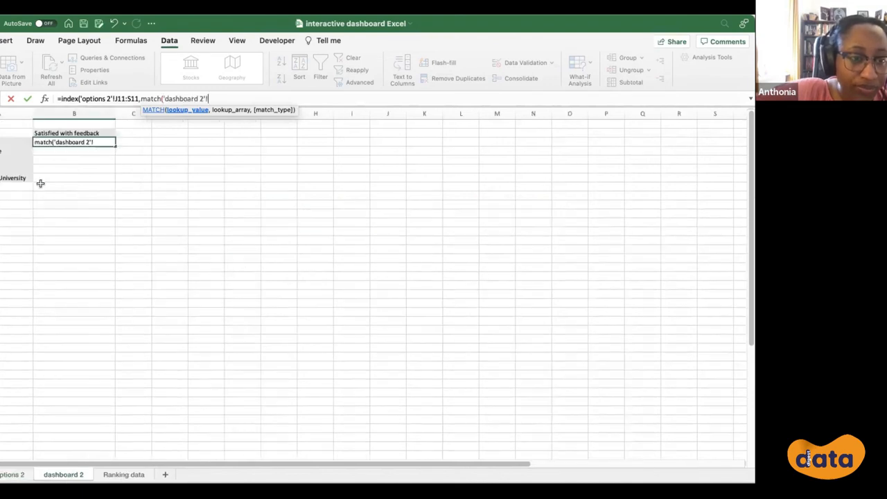
left_click(3, 144)
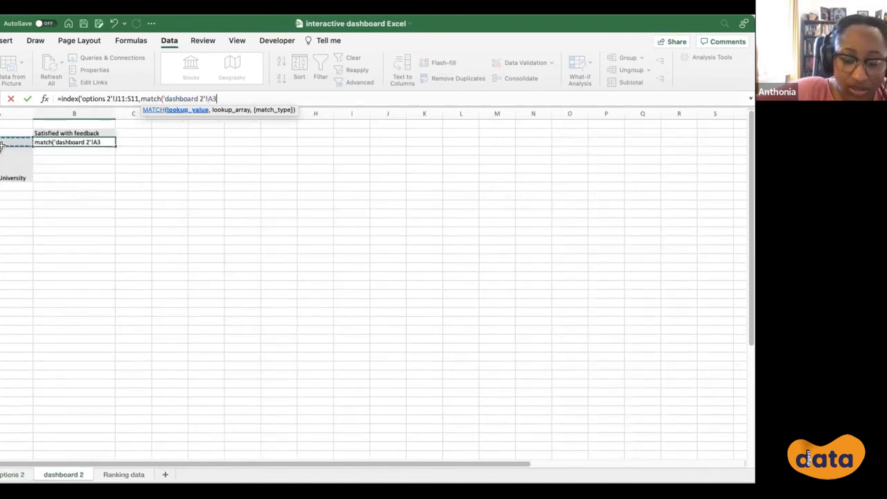
type(",")
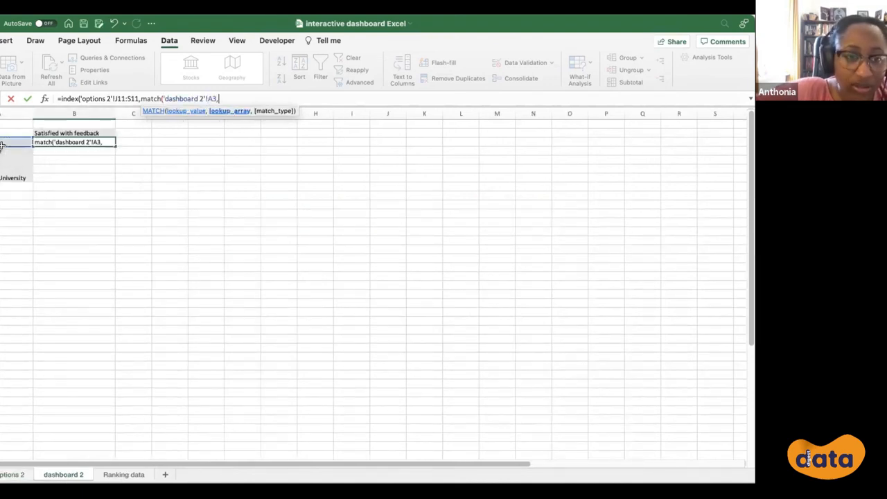
left_click(15, 475)
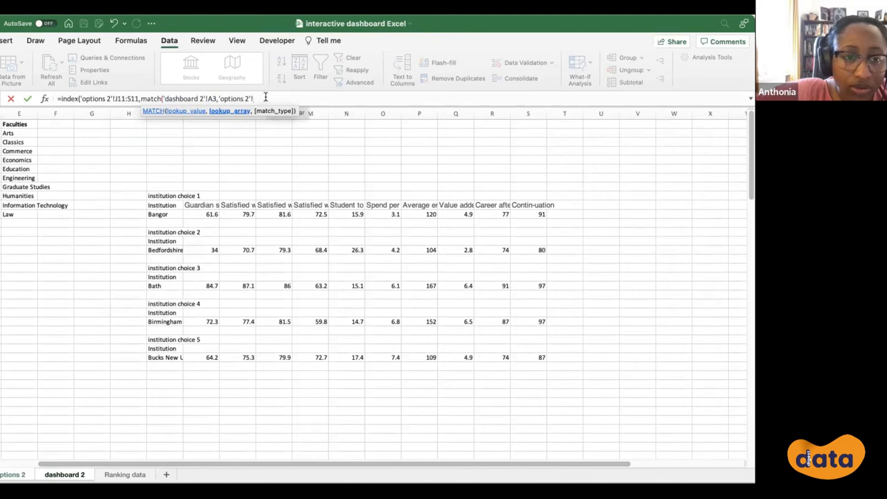
left_click_drag(266, 99, 162, 99)
key("BackSpace")
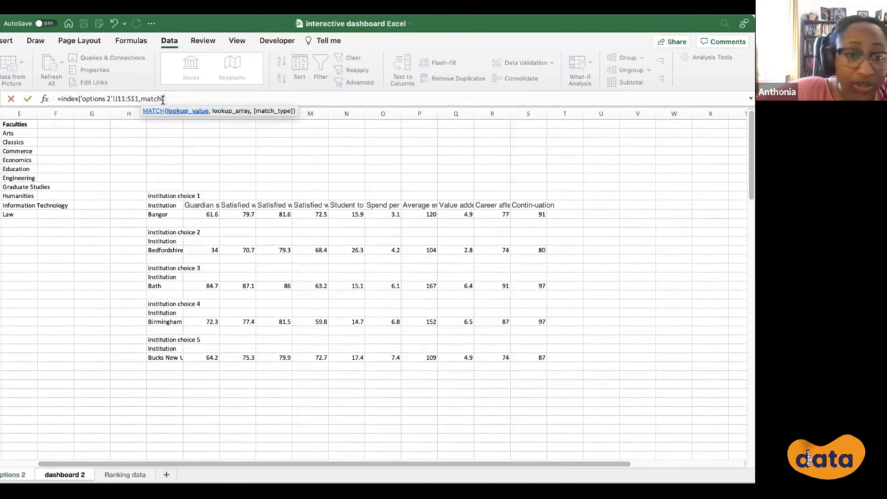
- Complete the MATCH with lookup value B2 on dashboard 2, lookup array J10:S10 on options 2 and match type 0
left_click(81, 474)
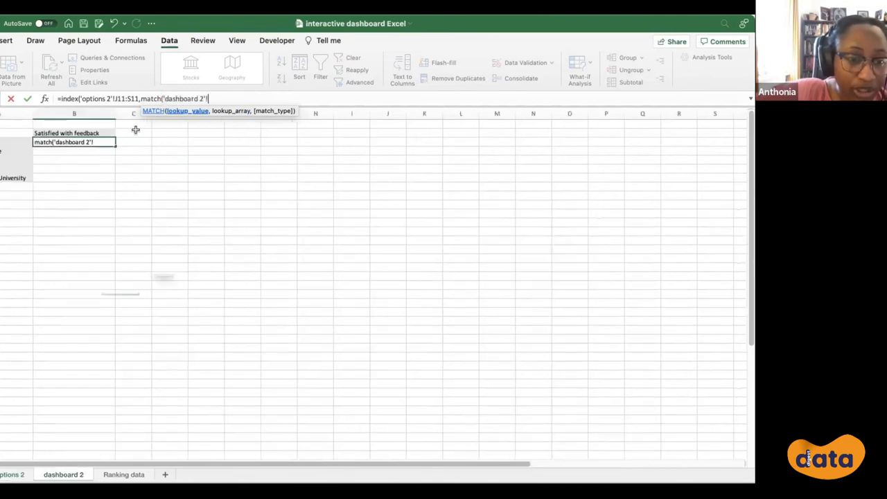
left_click(81, 133)
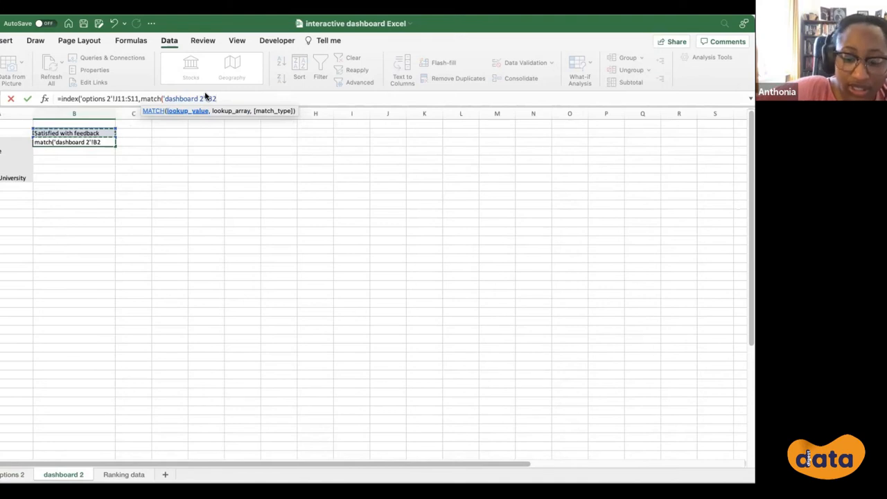
type(",")
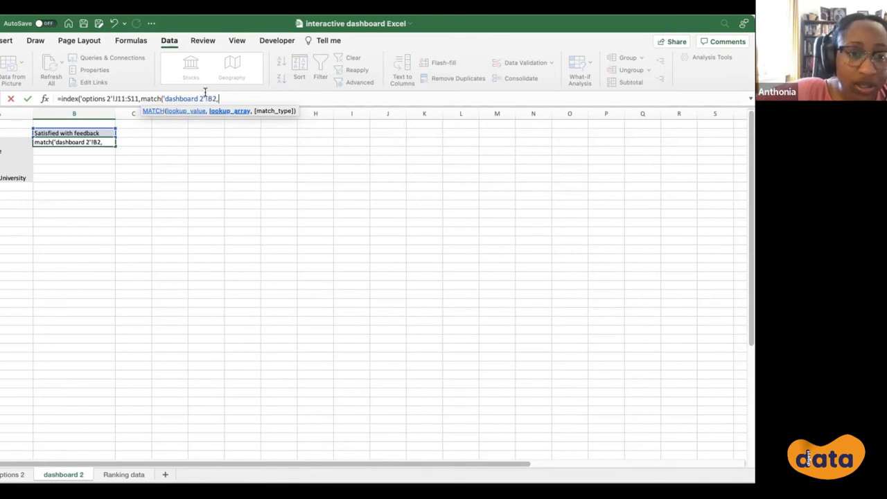
left_click(17, 477)
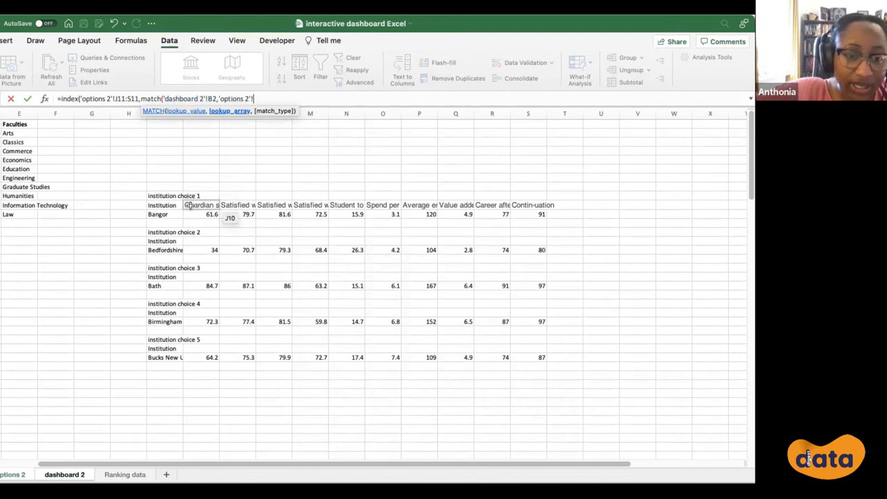
left_click_drag(188, 206, 526, 203)
type(",")
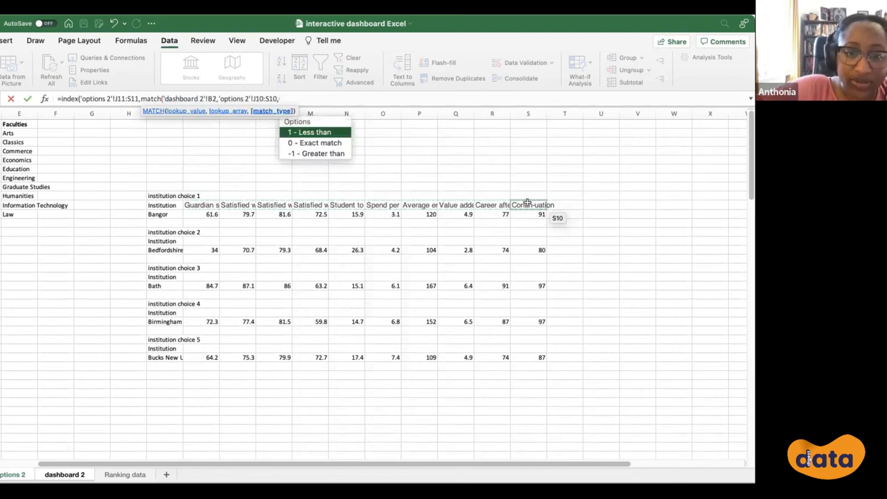
type("0")
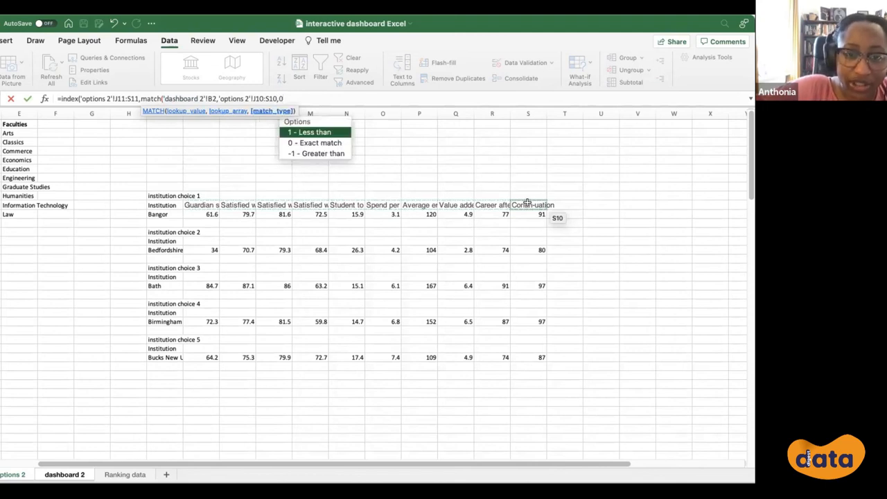
type("))")
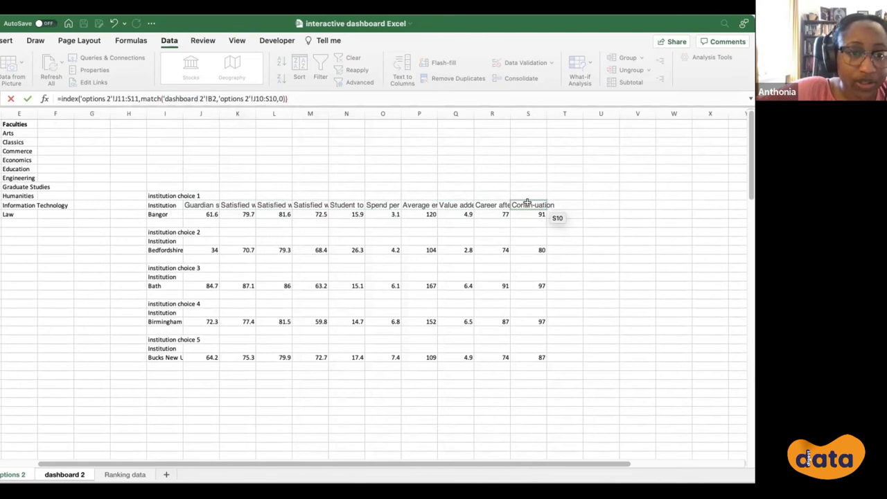
key("Return")
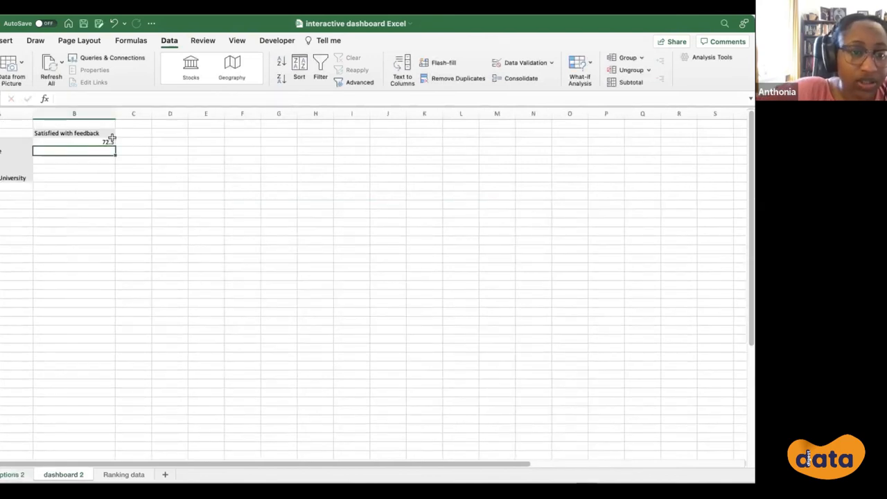
- Check the B3 result against the Satisfied with feedback value in the institution choice 1 table on options 2
left_click(106, 141)
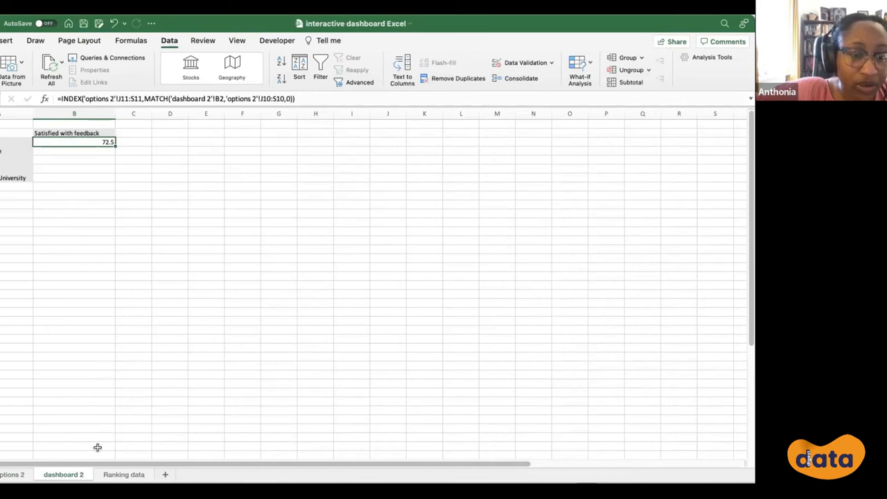
left_click(14, 475)
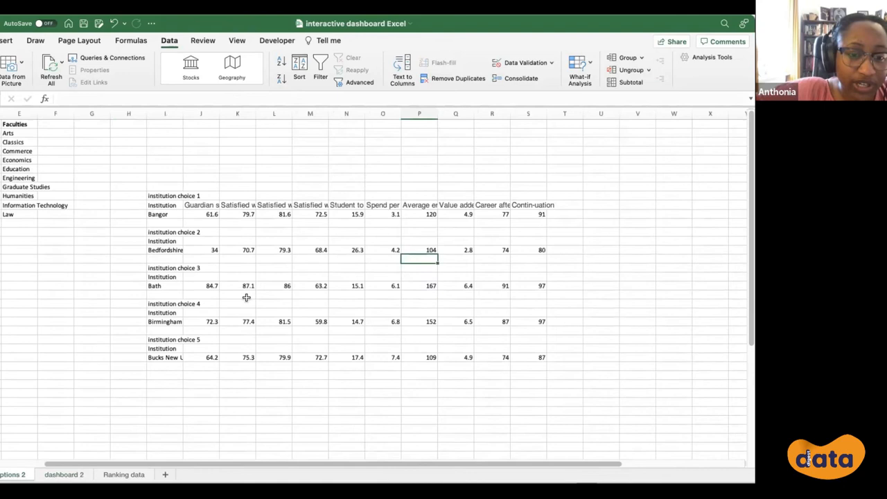
left_click(323, 205)
left_click(160, 214)
left_click(311, 214)
left_click(79, 476)
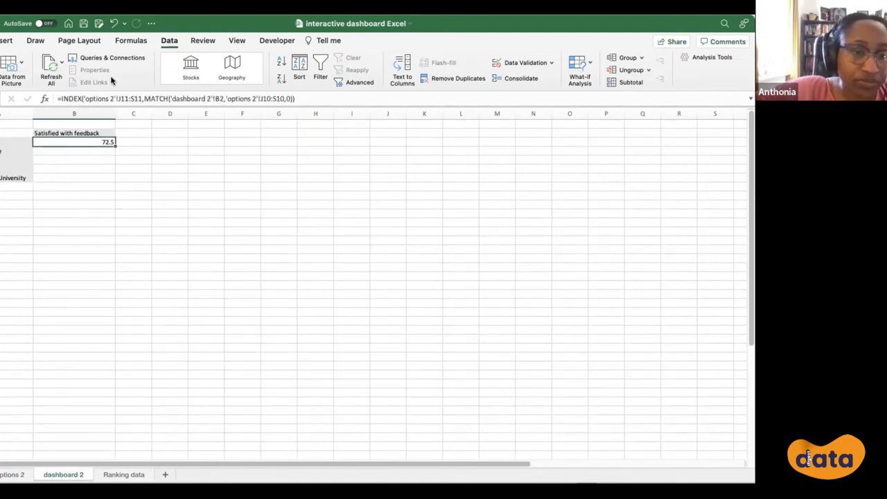
- Make the INDEX array in B3's formula on dashboard 2 absolute as 'options 2'!$J$11:$S$11
left_click(129, 98)
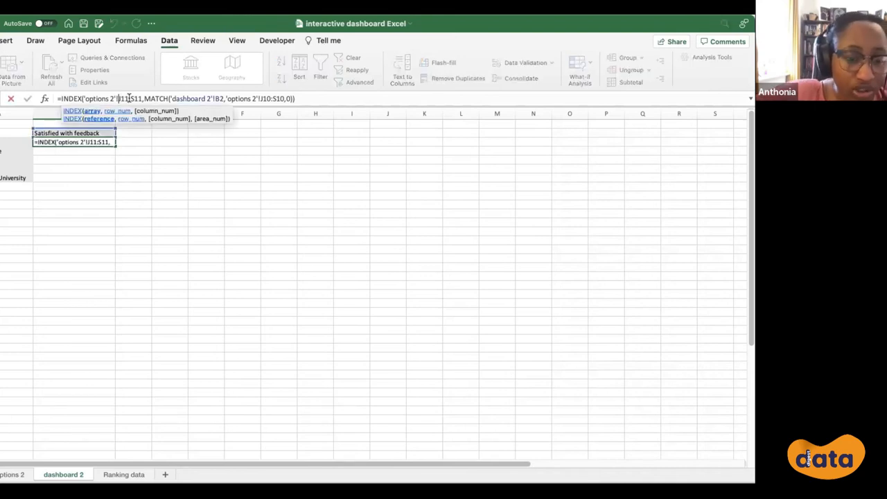
key("F4")
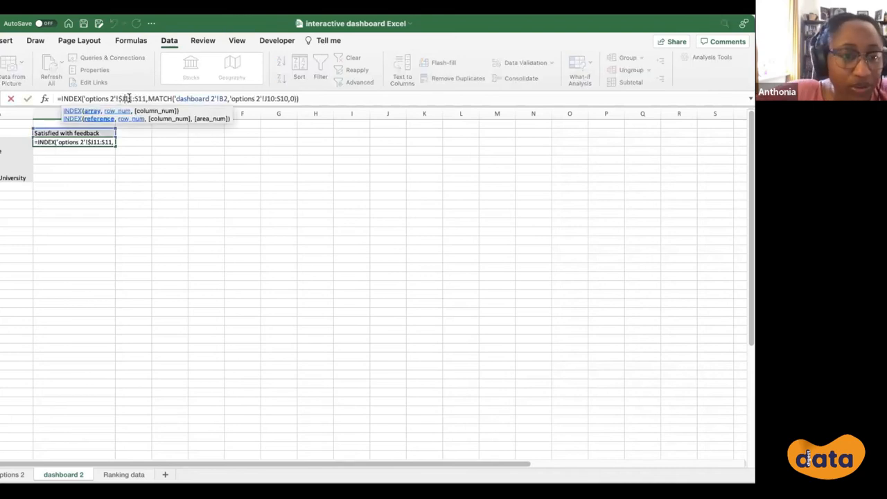
type("$")
key("Right")
key("Right")
key("Right")
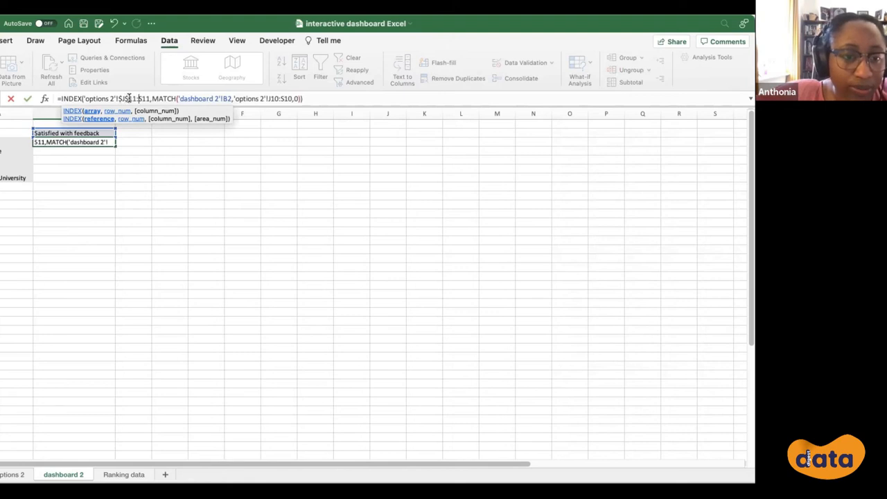
key("F4")
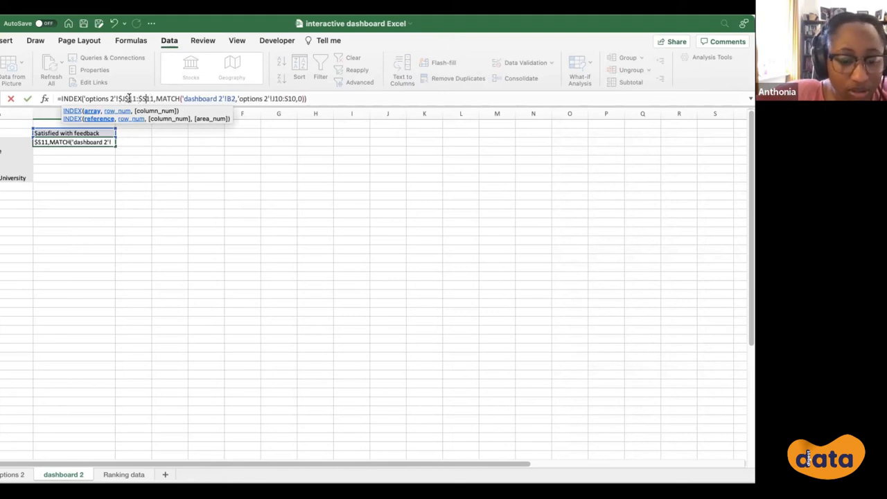
type("$")
- Make the MATCH lookup value in B3's formula absolute as 'dashboard 2'!$B$2
key("Right")
key("Right")
key("Right")
key("Right")
key("Right")
key("Right")
key("Right")
key("Right")
key("Right")
key("Right")
key("Right")
type("$")
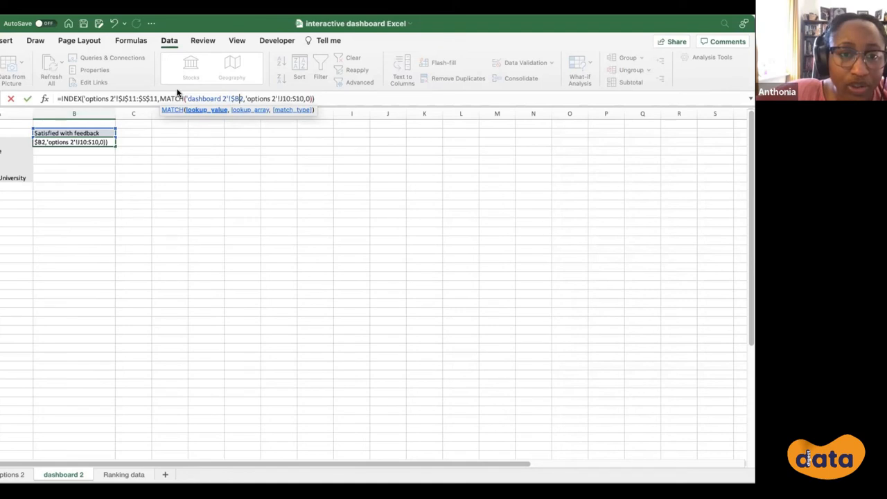
key("Right")
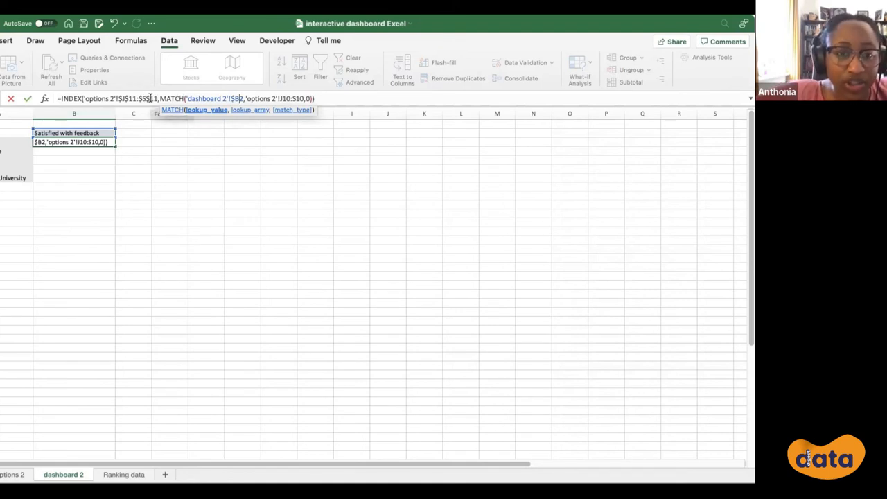
type("$")
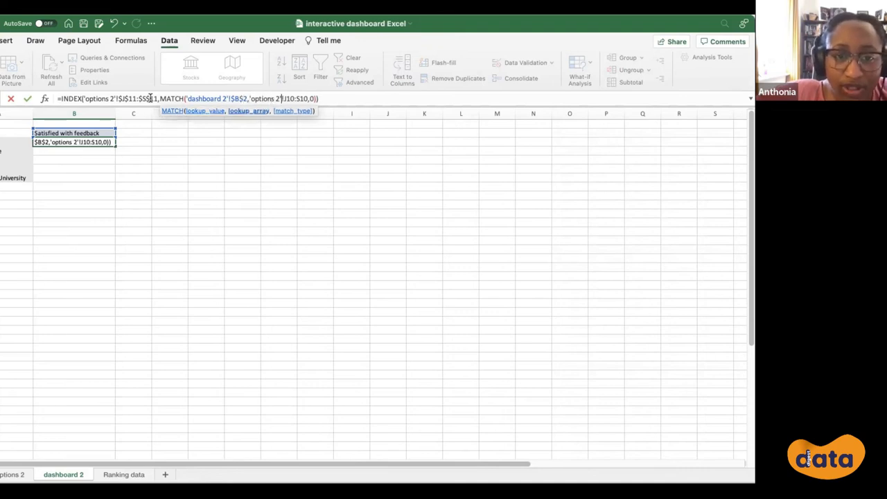
- Make B3's MATCH lookup array absolute as 'options 2'!$J$10:$S$10 and fill the formula down through B7
type("$")
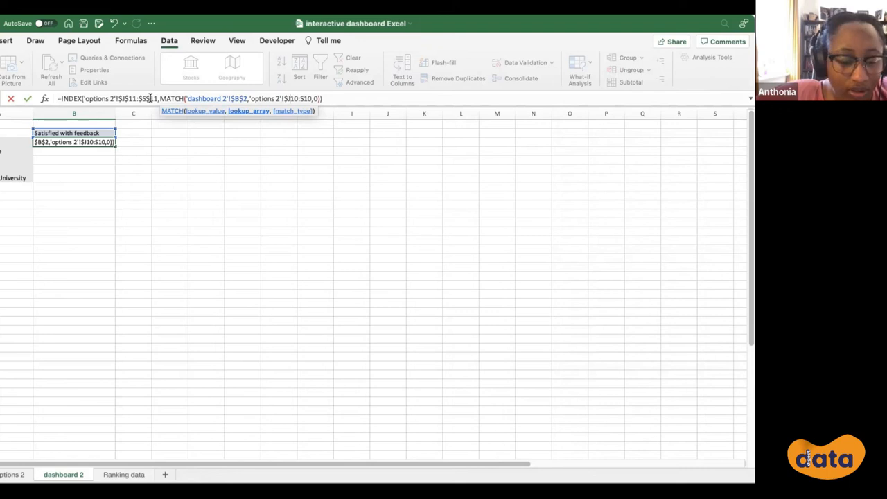
type("$")
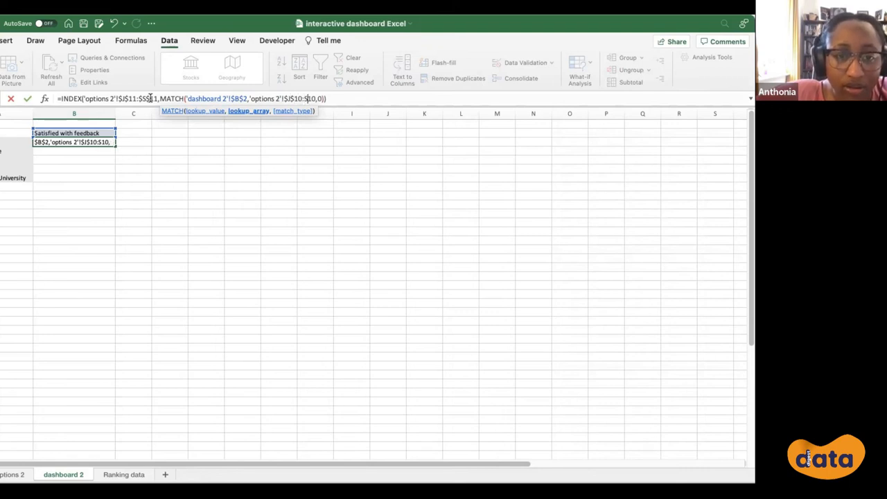
type("$")
key("Right")
type("$J")
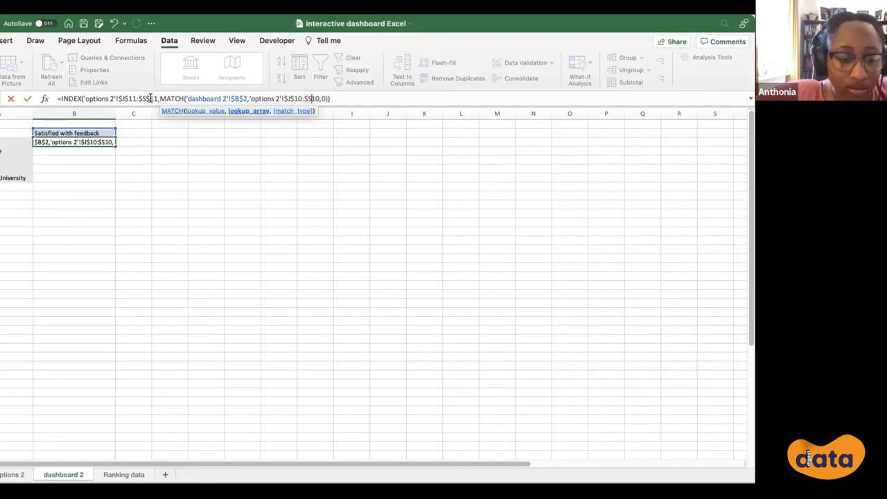
type("$")
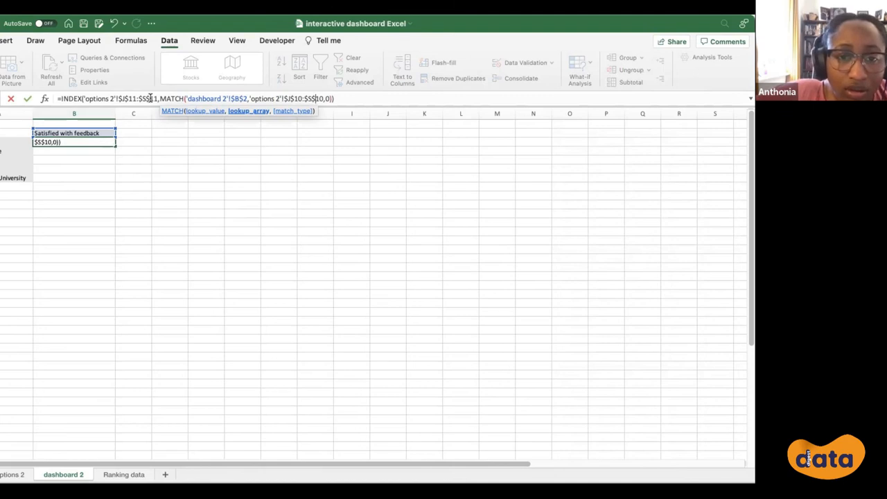
key("Return")
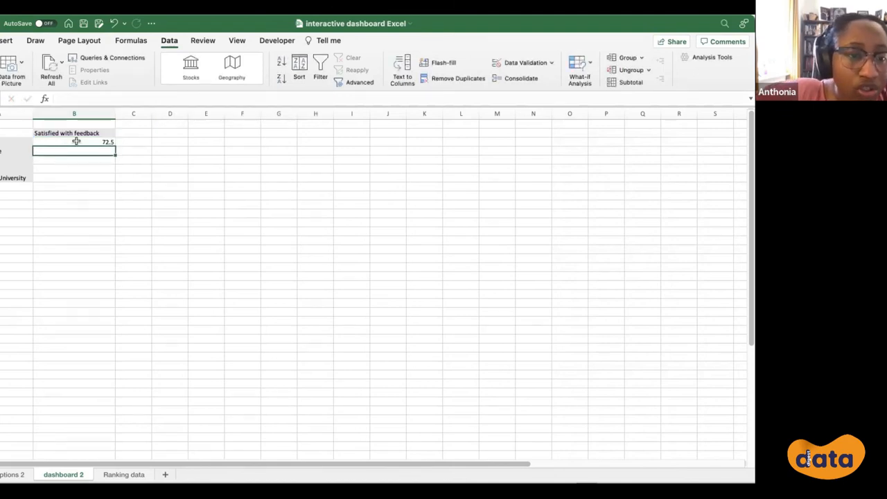
left_click_drag(114, 145, 102, 176)
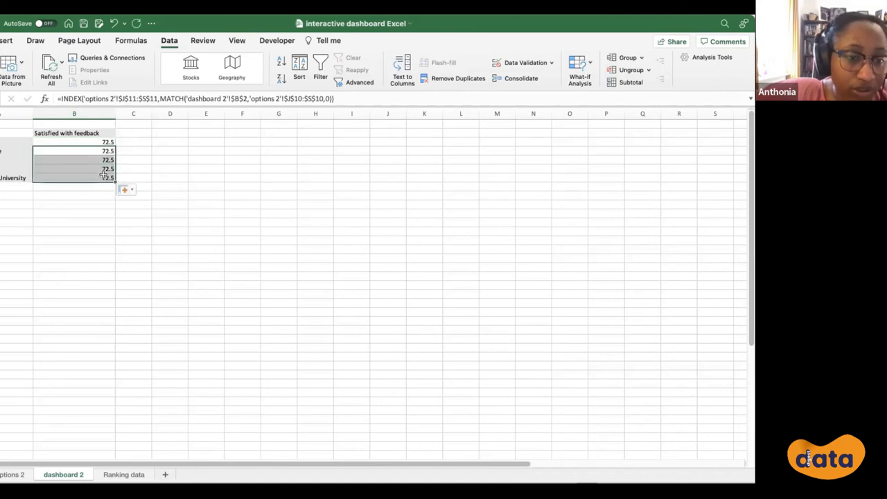
- Change the INDEX array in B4's formula to 'options 2'!$J$15:$S$15 for the second institution
left_click(101, 149)
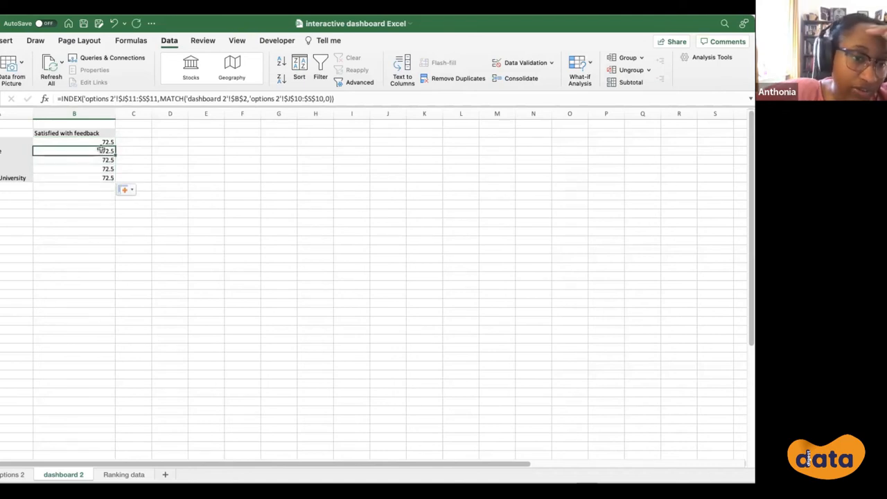
left_click(136, 98)
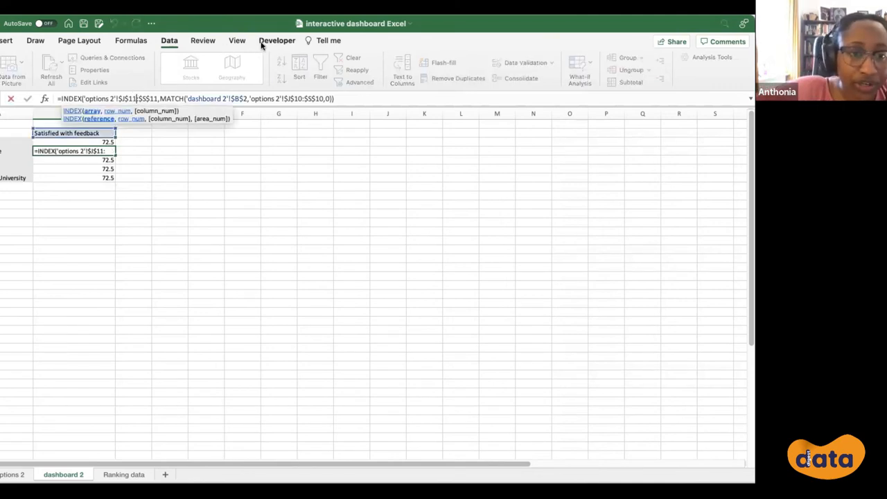
key("BackSpace")
type("5")
key("BackSpace")
type("5")
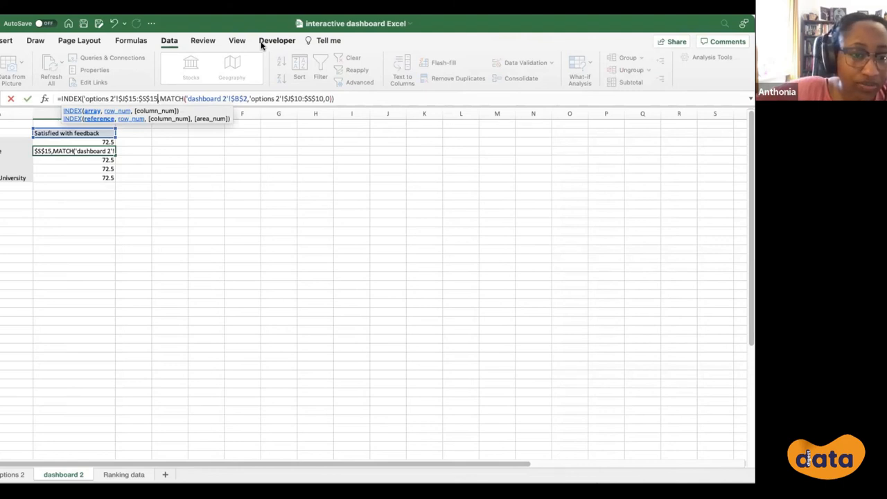
key("Return")
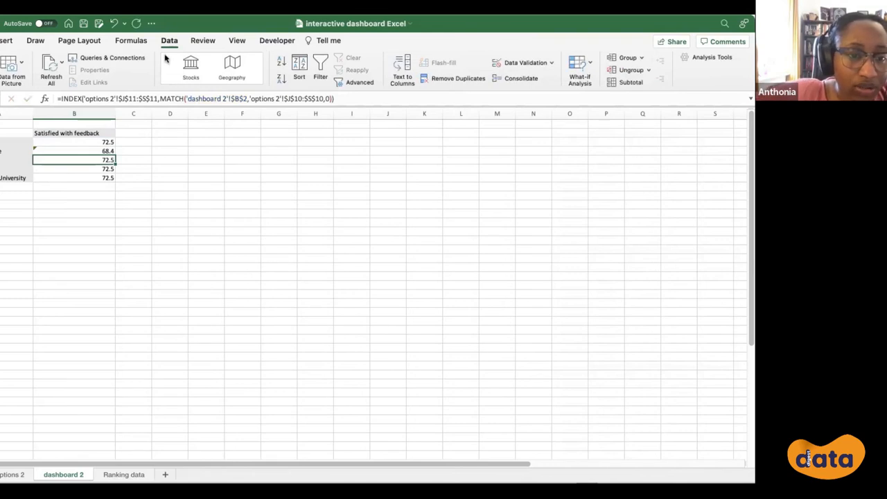
- Change the row reference of the INDEX array in B5's formula to the third institution's row on options 2
left_click(134, 99)
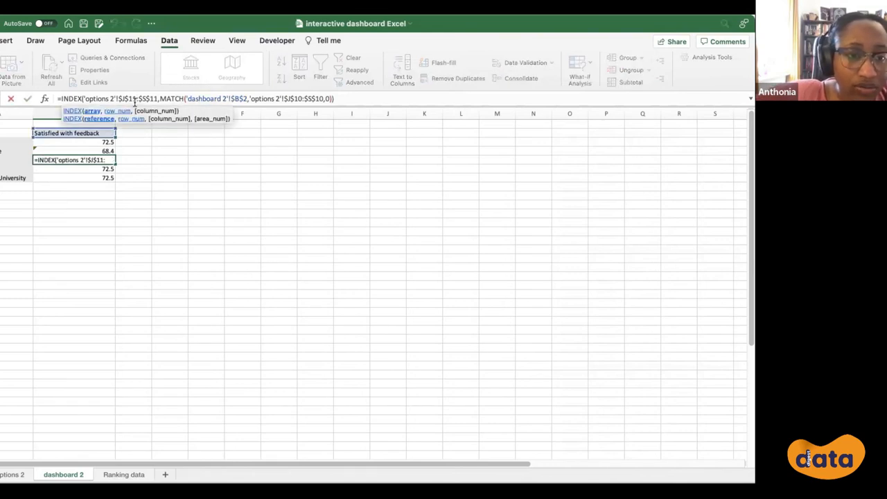
key("BackSpace")
type("0")
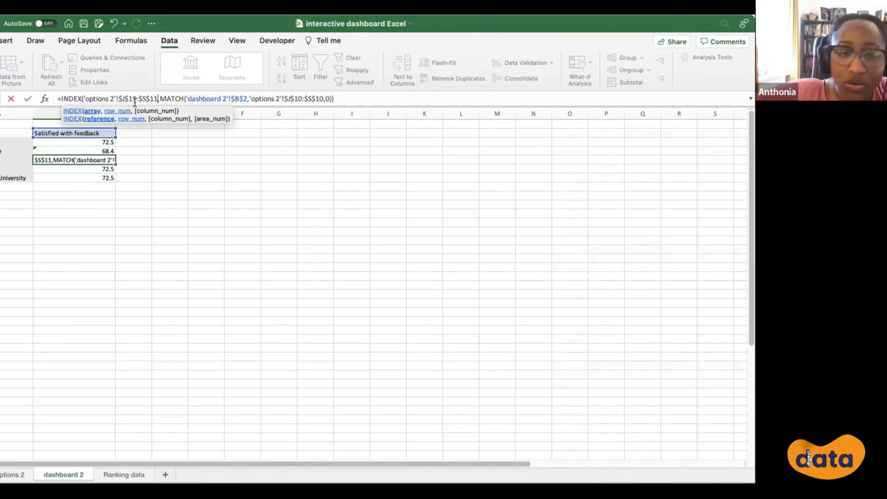
- Finish the INDEX formula in cell B5 with the array range 'options 2'!$J$19:$S$19
key("Return")
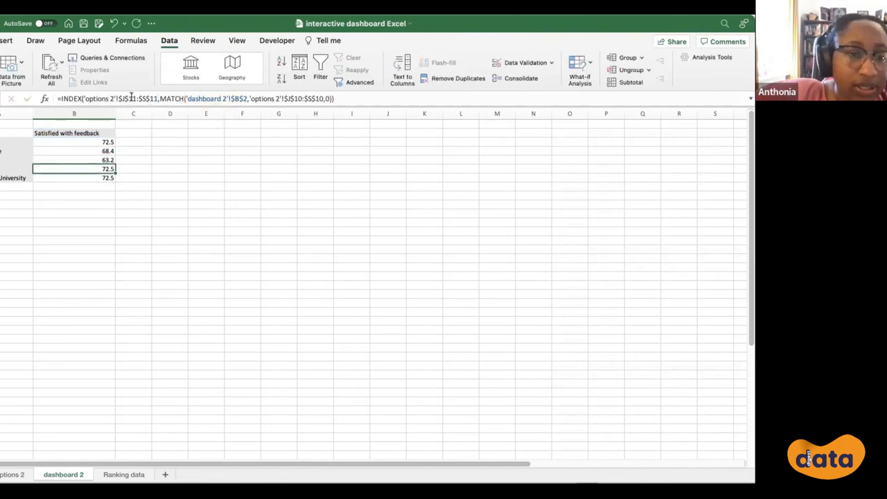
left_click_drag(158, 98, 89, 97)
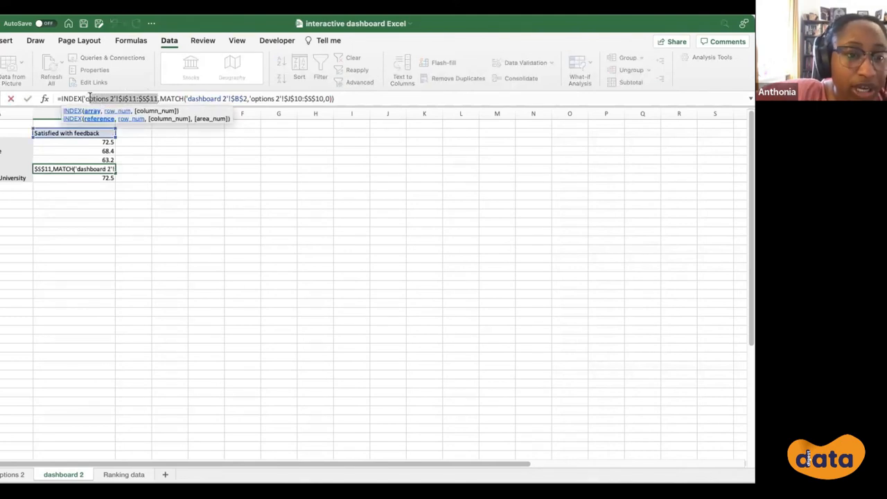
key("Escape")
left_click(11, 160)
left_click(11, 168)
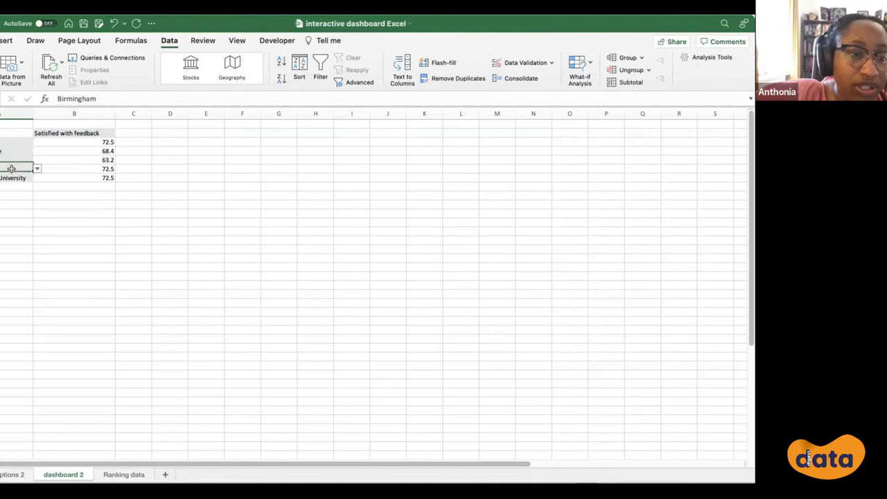
left_click(93, 142)
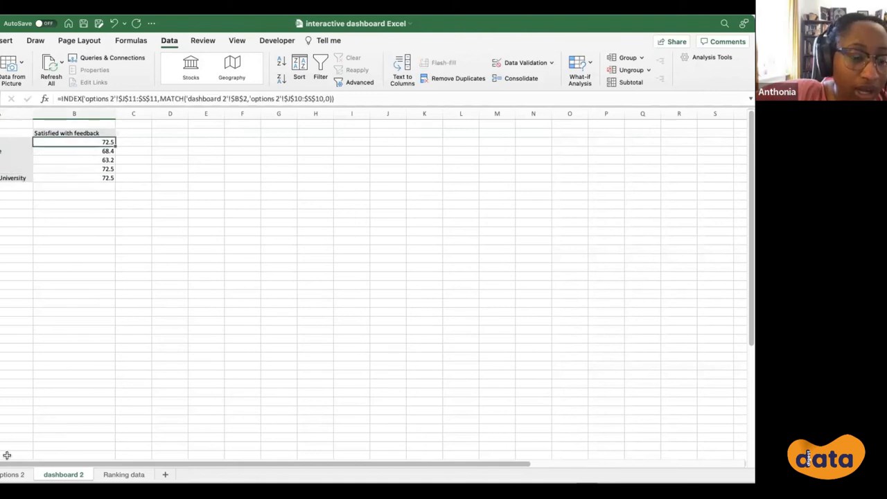
- Change the INDEX array in cell B6, the Birmingham row, to 'options 2'!$J$23:$S$23
left_click(104, 168)
left_click(107, 160)
left_click(101, 173)
left_click(135, 99)
key("BackSpace")
key("BackSpace")
type("23")
key("Right")
key("Right")
key("Right")
key("Right")
key("Right")
key("Right")
key("BackSpace")
key("BackSpace")
type("23")
key("Return")
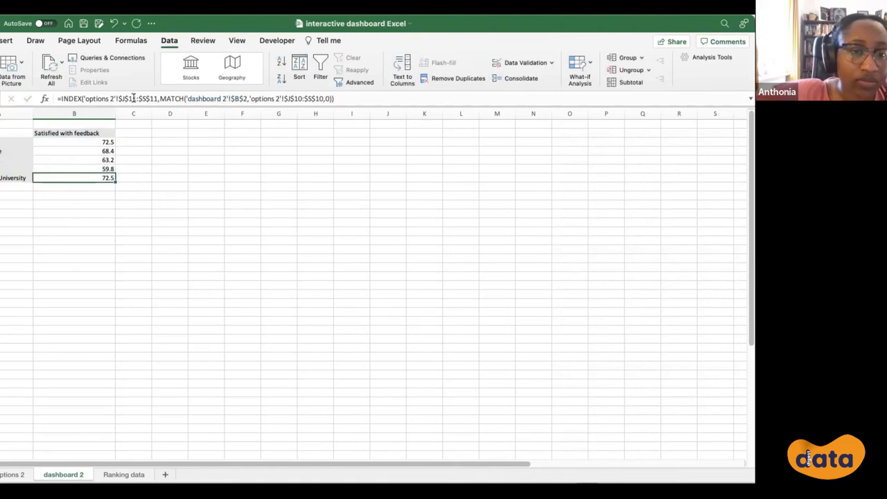
- Change the INDEX array in cell B7, the Bucks New University row, to 'options 2'!$J$27:$S$27
left_click(134, 98)
key("BackSpace")
key("BackSpace")
type("23")
key("BackSpace")
key("BackSpace")
type("27")
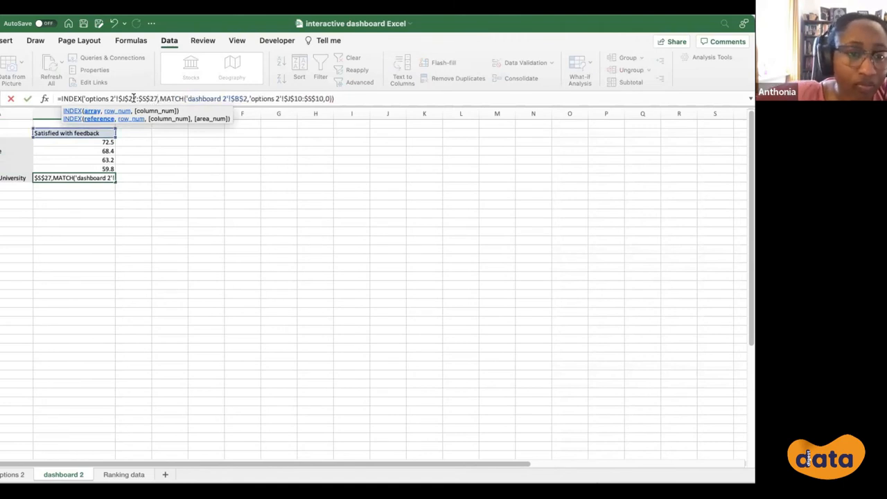
key("Return")
- Compare the five Satisfied with feedback values on the dashboard 2 sheet with the matching column on the options 2 sheet
key("Up")
key("Up")
key("Up")
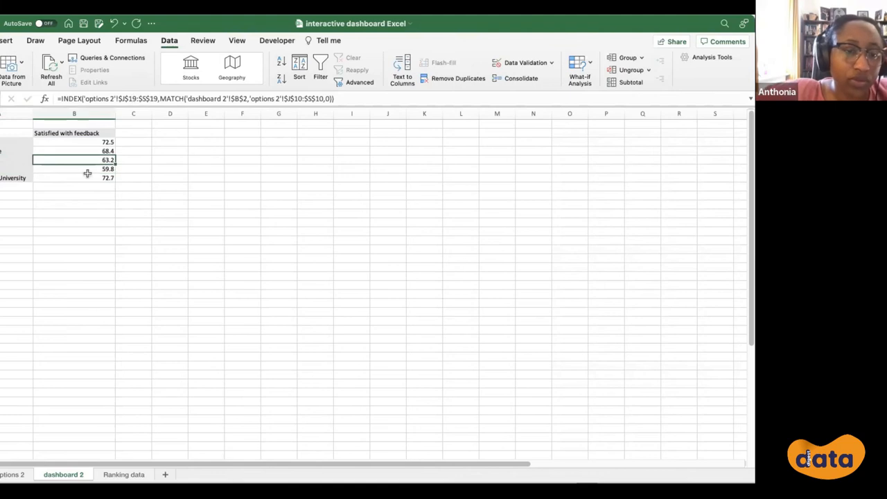
left_click(9, 474)
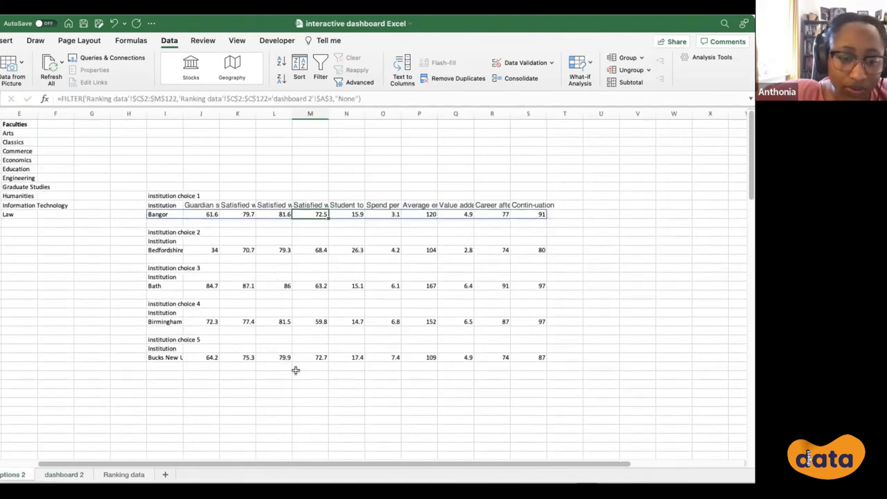
left_click(62, 475)
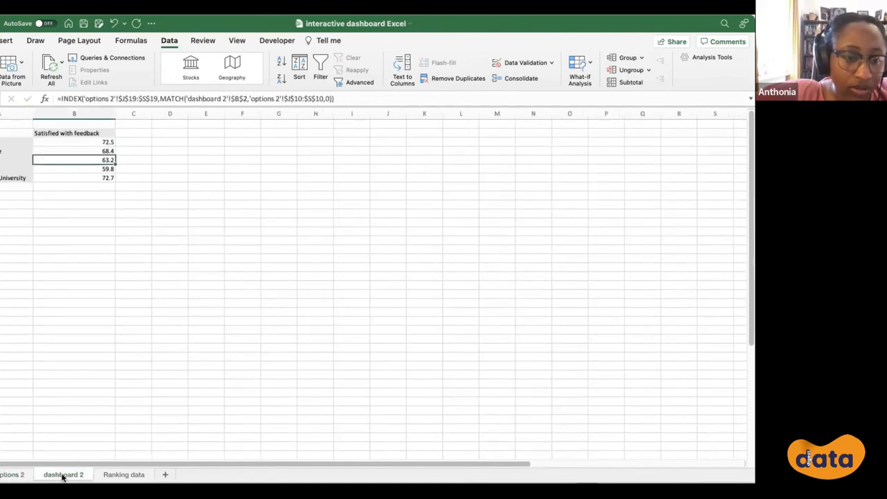
left_click(14, 474)
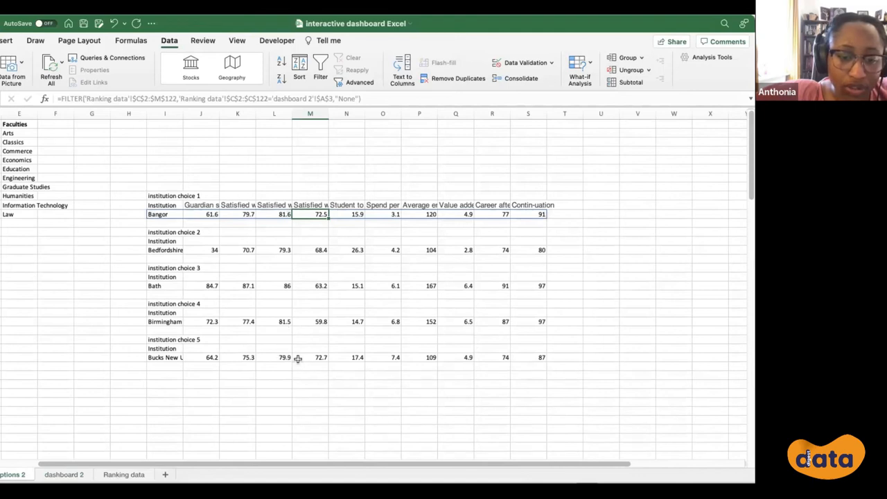
mouse_move(320, 356)
left_mouse_down()
mouse_move(326, 175)
mouse_move(321, 358)
left_mouse_up()
left_click(321, 339)
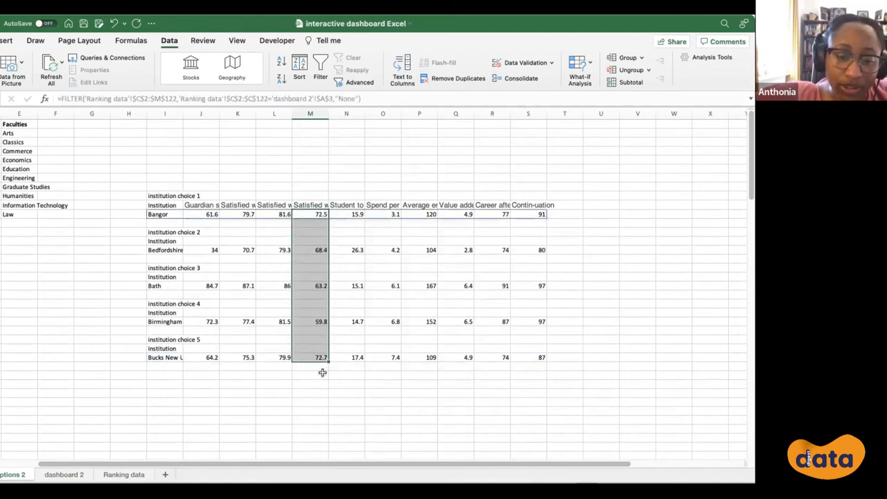
left_click(68, 474)
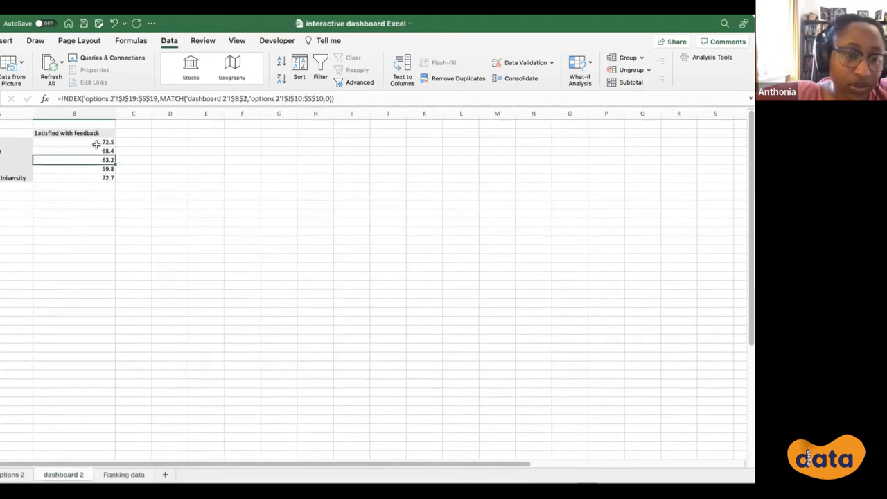
left_click_drag(97, 143, 98, 178)
left_click(203, 158)
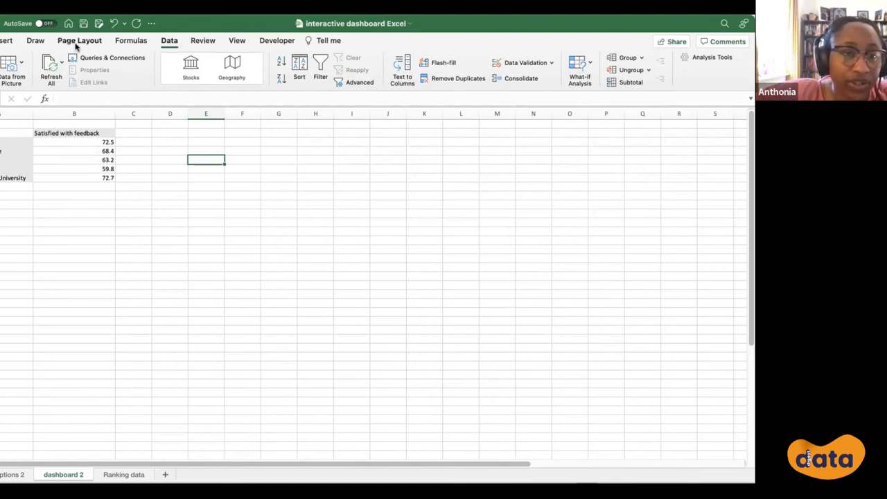
- Insert a clustered column chart from range A3:B7 and place it beside the table, starting at column D near row 2
left_click(3, 142)
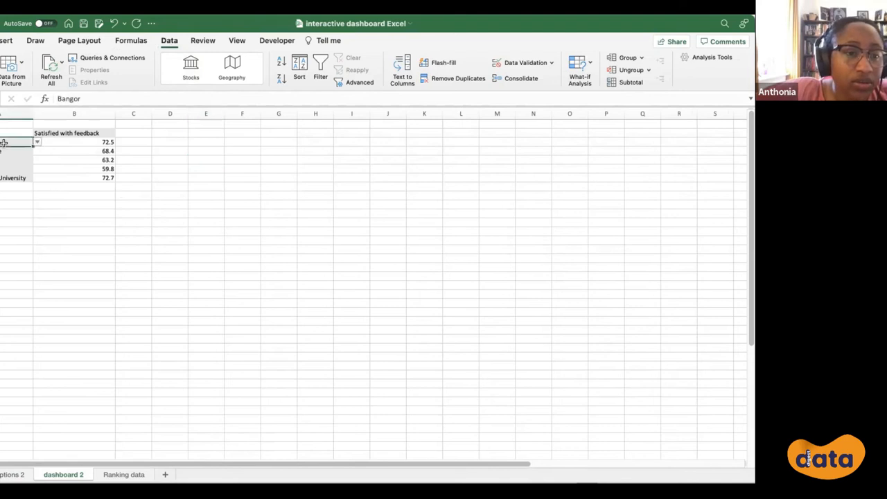
left_click_drag(3, 142, 104, 178)
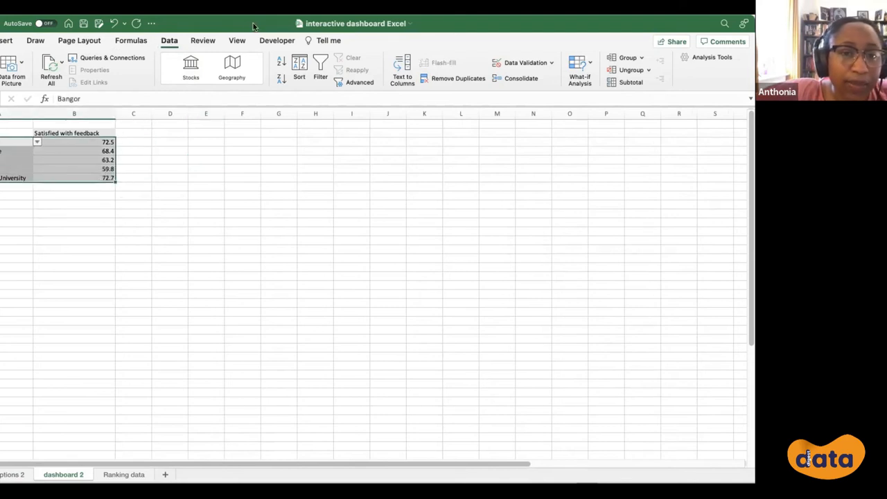
left_click(7, 41)
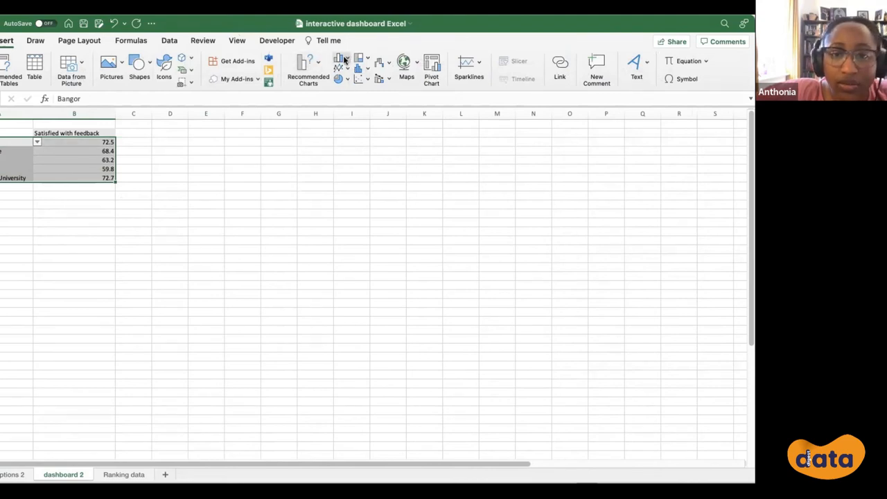
left_click(365, 116)
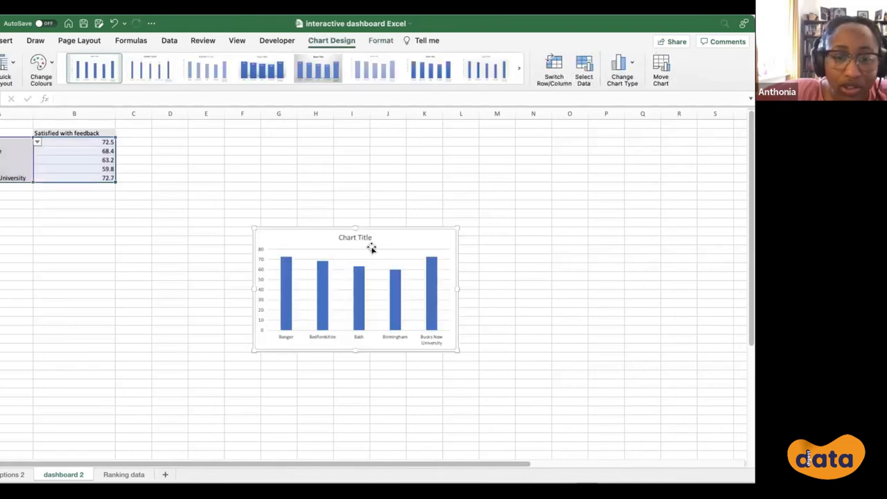
left_click_drag(429, 237, 336, 137)
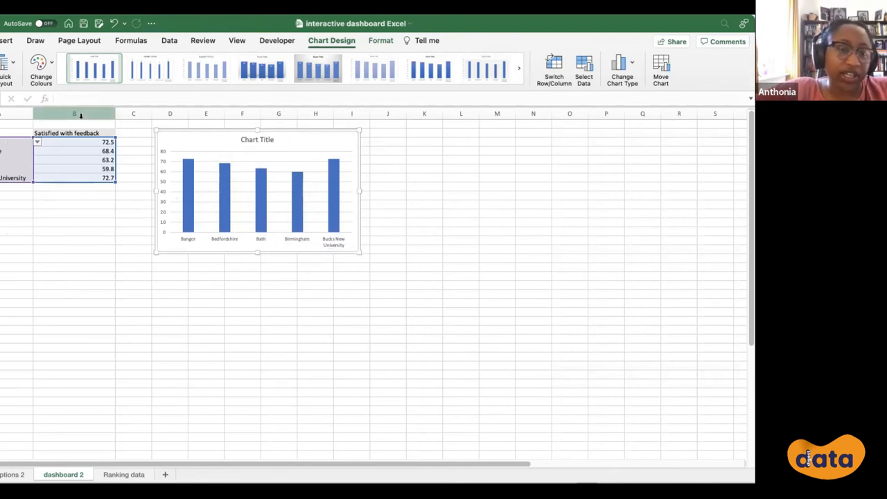
- Set the comparison criterion in cell B2 to Guardian score/100
left_click(113, 133)
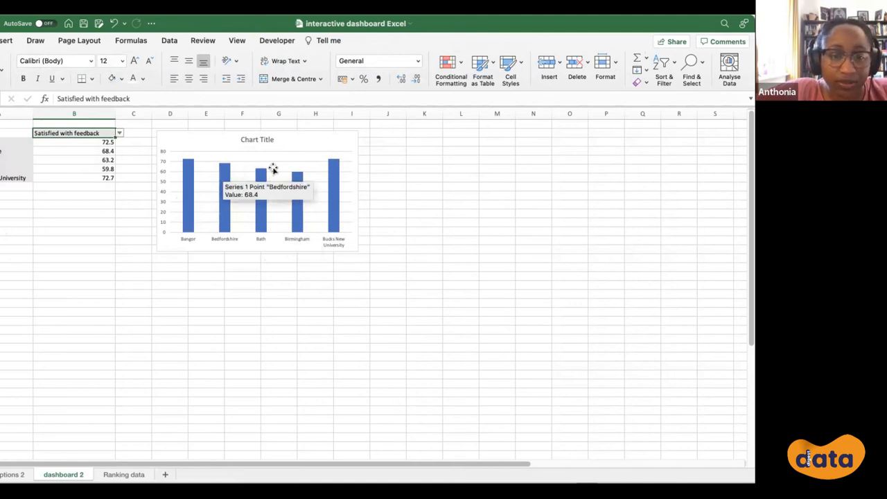
mouse_move(331, 172)
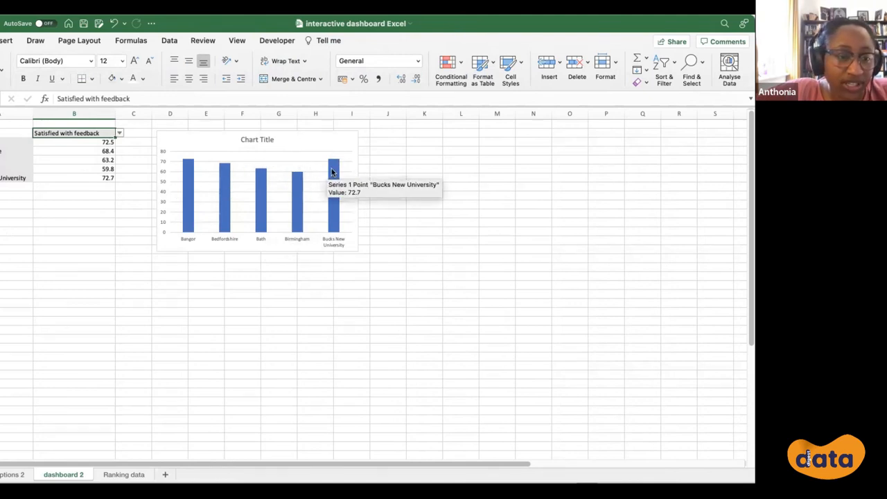
left_click(121, 133)
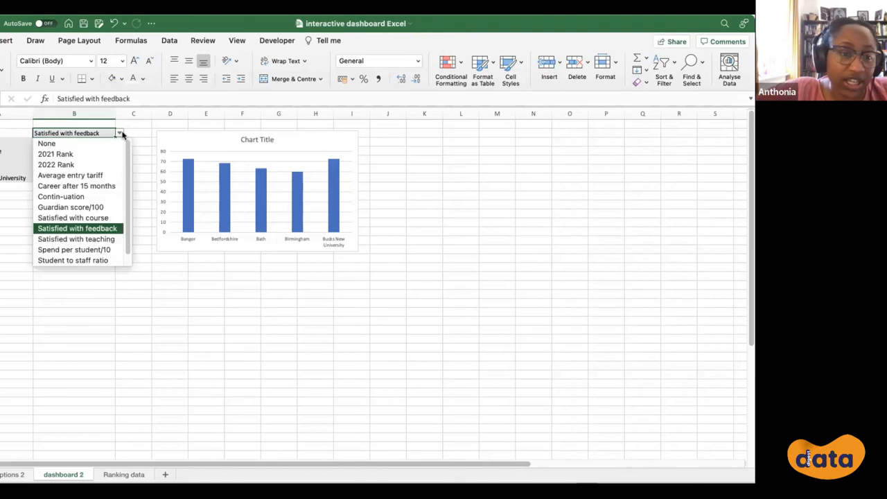
left_click(103, 207)
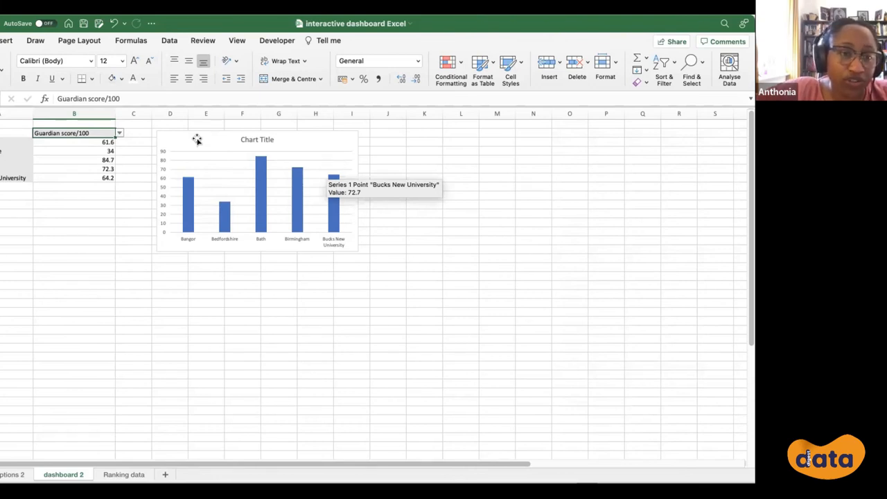
- Change the third institution, in cell A5, from the validation list to Northumbria
mouse_move(261, 178)
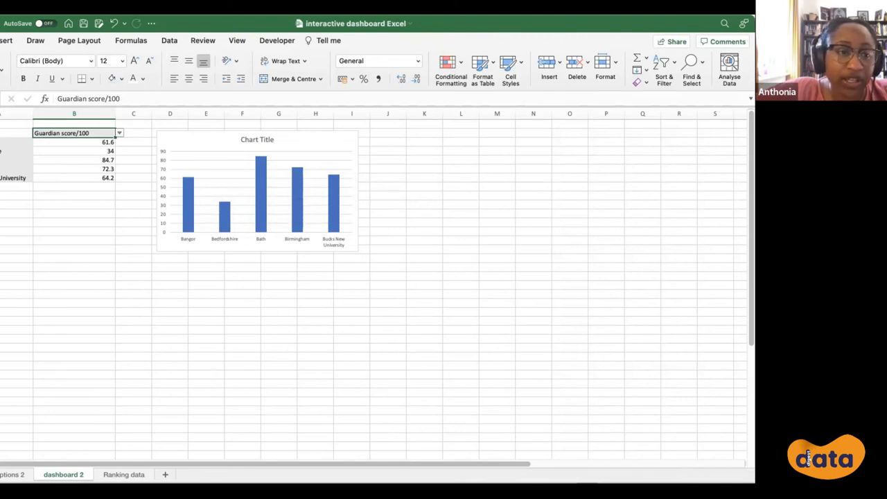
left_click(28, 160)
left_click(38, 160)
scroll(36, 256, "down", 3)
left_click(27, 228)
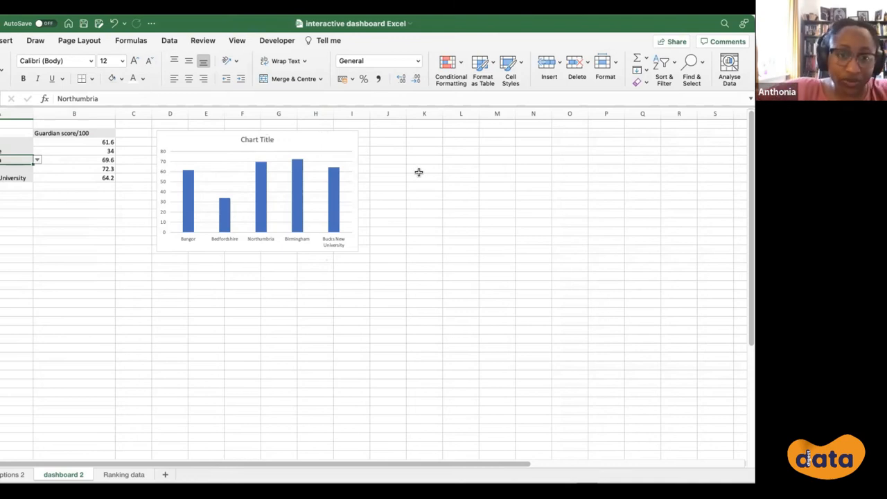
- Link the column chart's series name to the criterion cell 'dashboard 2'!$B$2
left_click(339, 140)
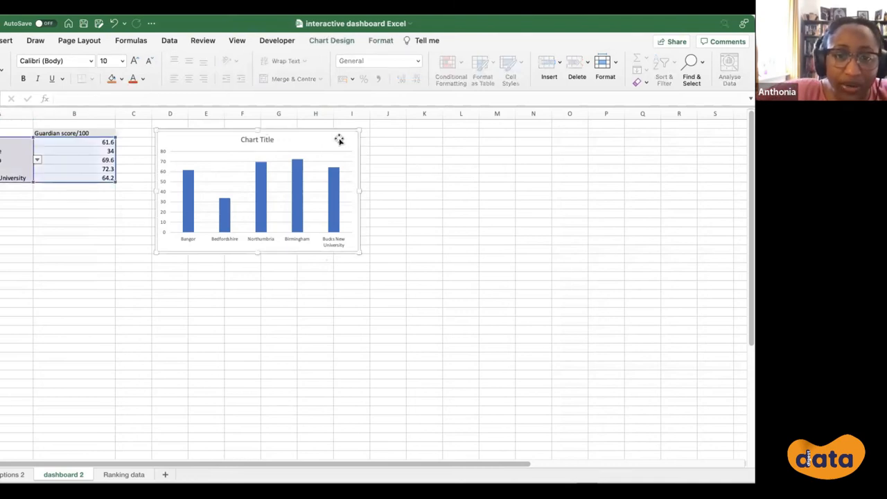
left_click(43, 266)
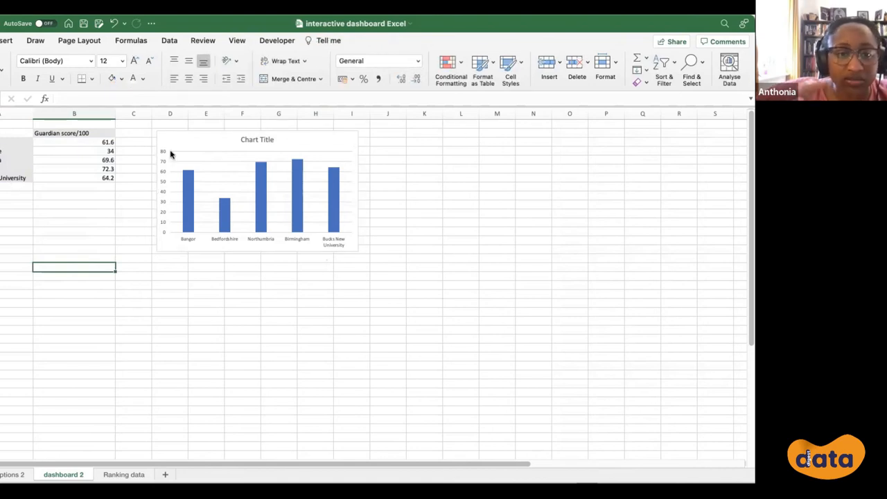
left_click(200, 140)
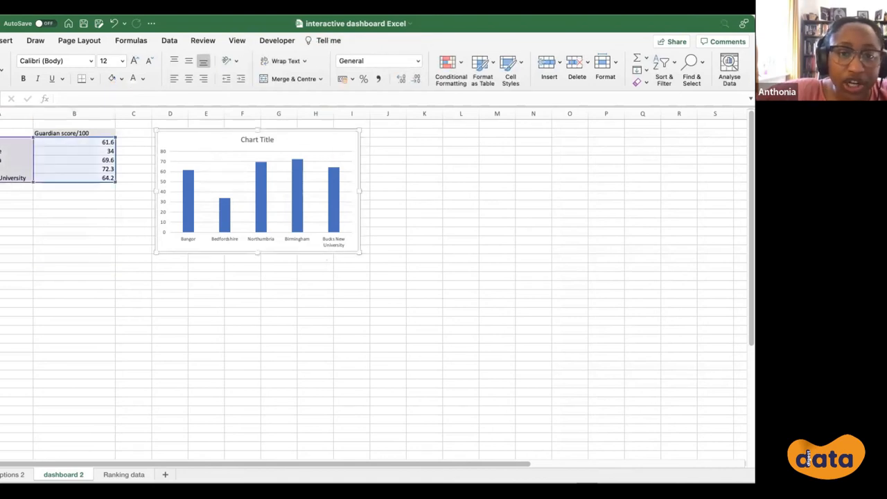
left_click(342, 42)
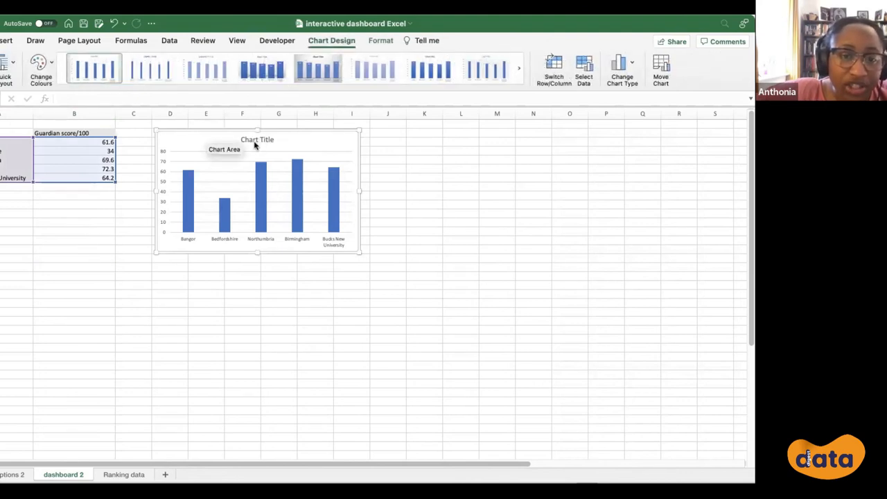
right_click(195, 142)
left_click(236, 254)
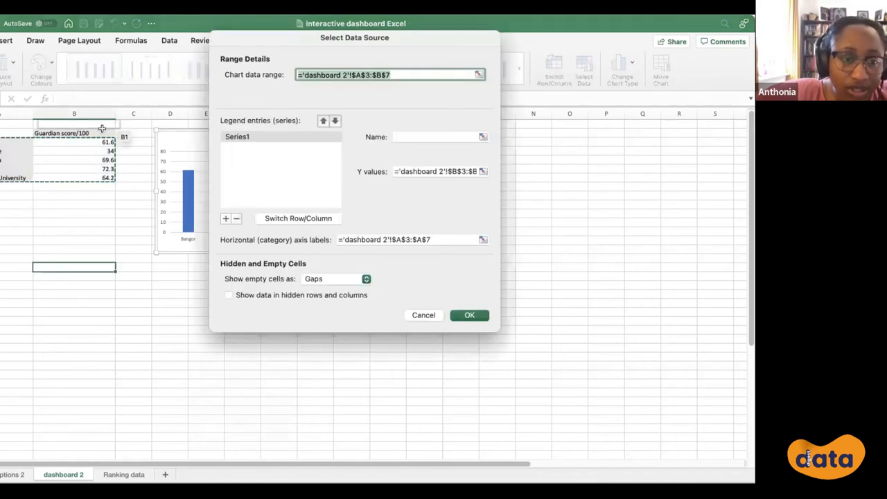
left_click(483, 137)
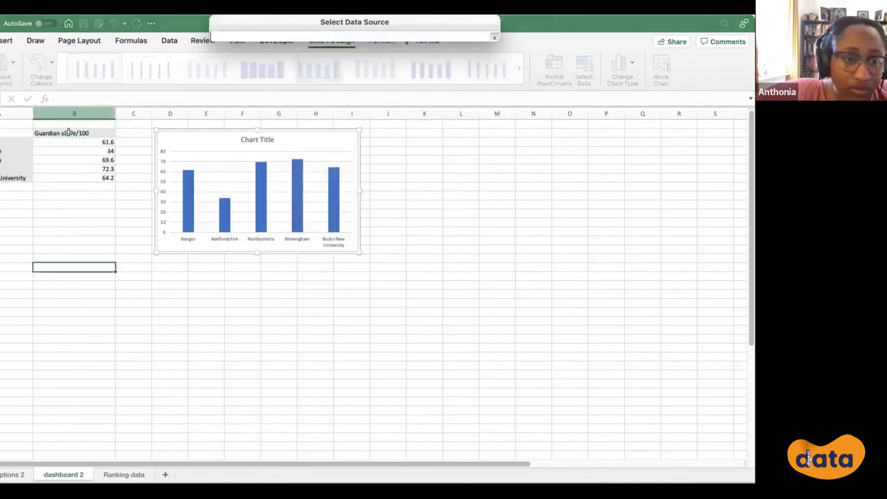
left_click(76, 133)
key("Return")
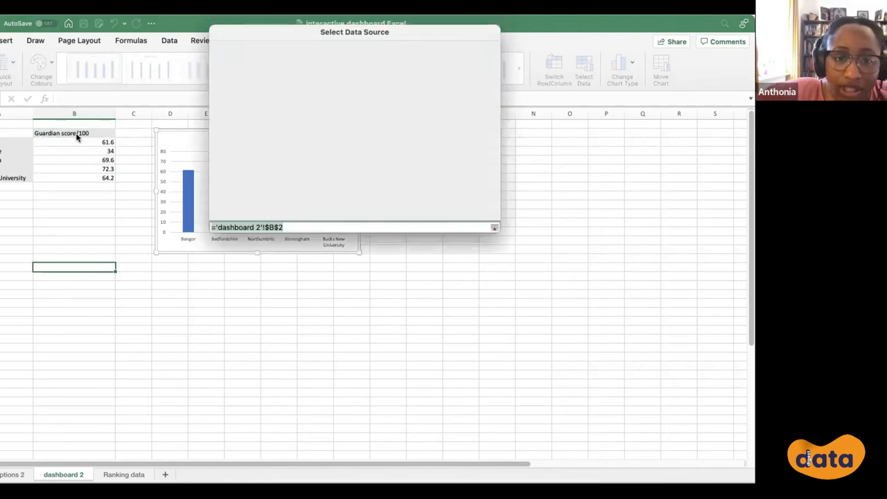
left_click(467, 313)
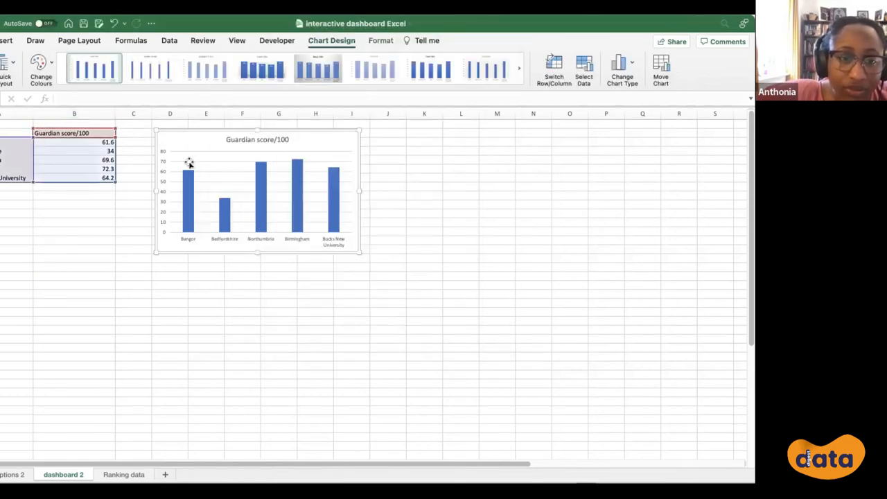
- Test the linked chart title by setting the criterion in cell B2 to Satisfied with feedback
left_click(107, 219)
left_click(95, 131)
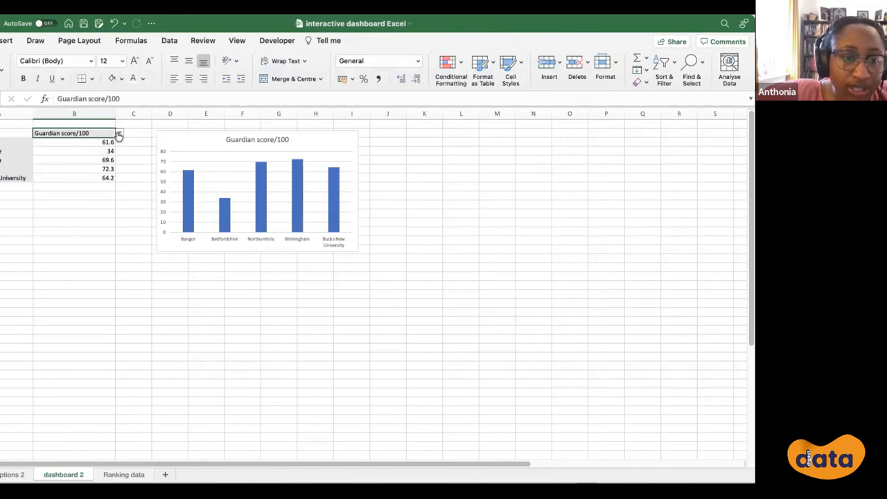
left_click(120, 133)
scroll(109, 199, "down", 1)
scroll(109, 201, "up", 1)
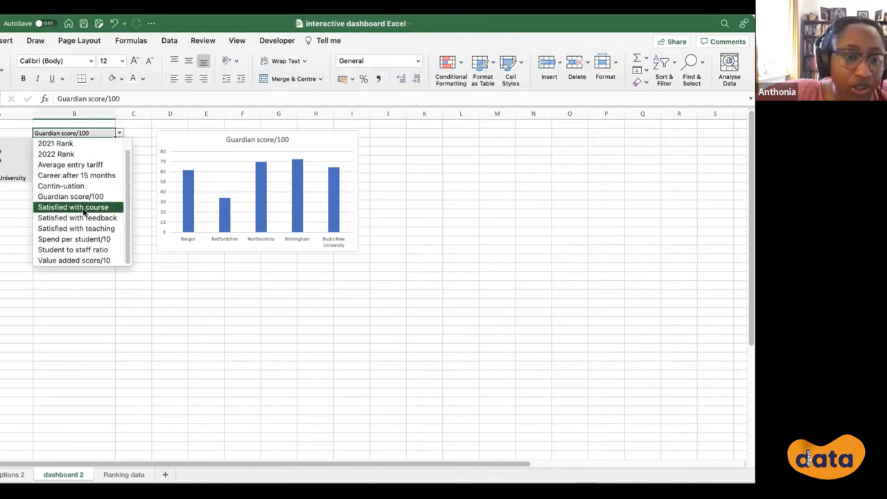
left_click(104, 218)
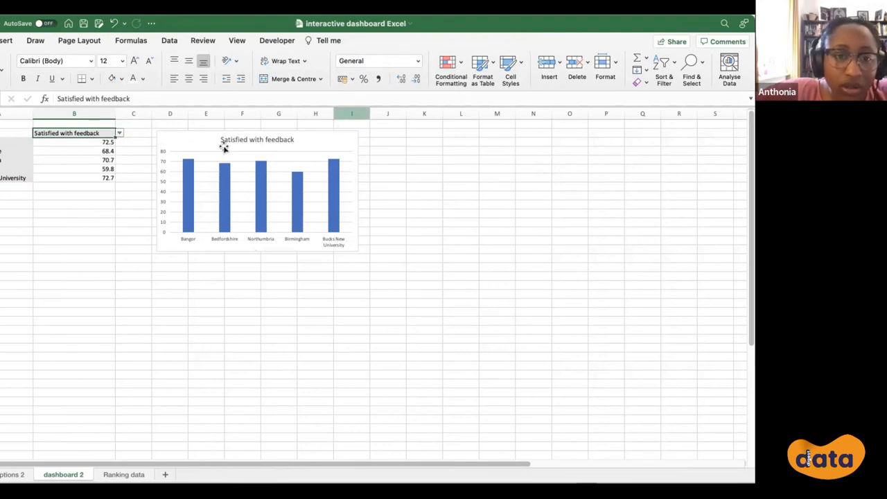
- Hide the worksheet gridlines on the dashboard 2 sheet
left_click(338, 137)
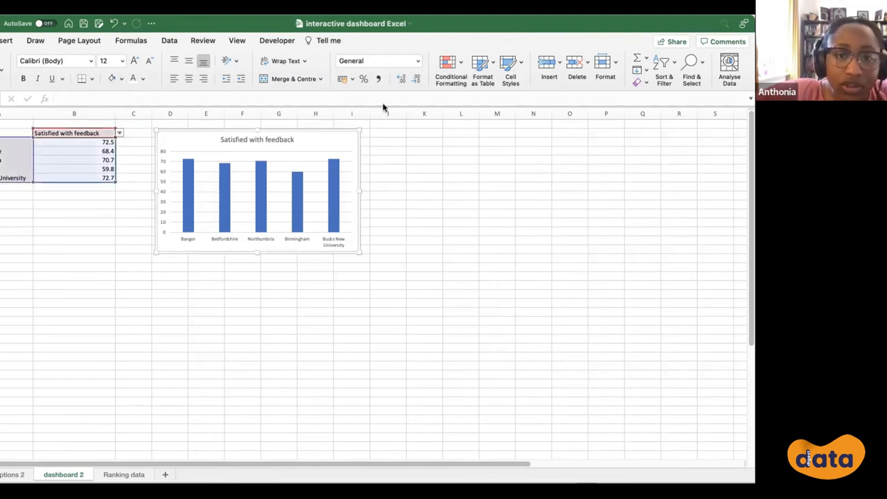
left_click(462, 159)
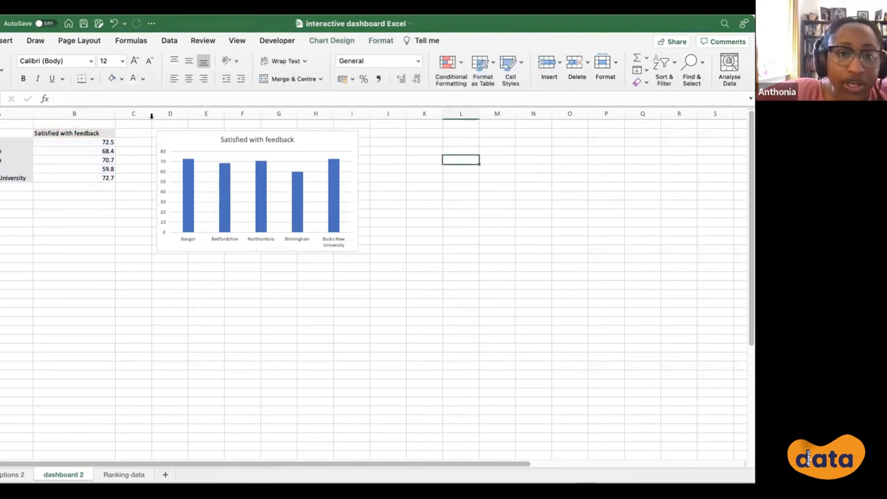
left_click(91, 41)
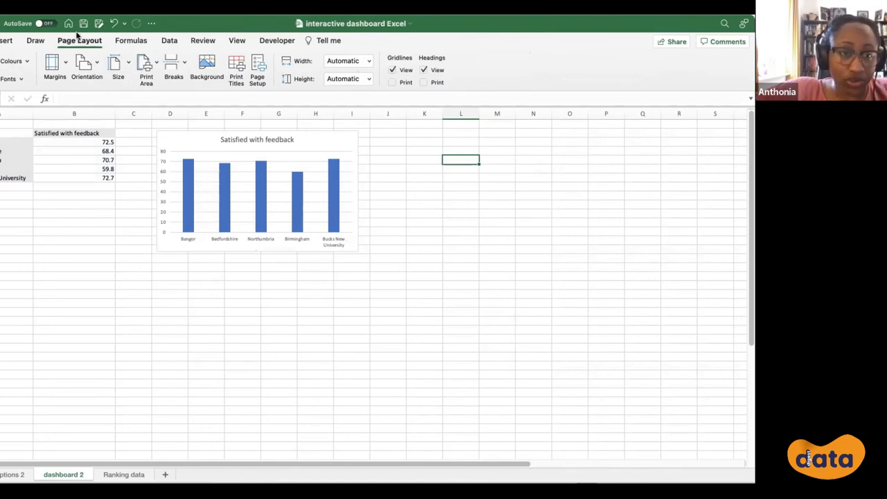
left_click(393, 69)
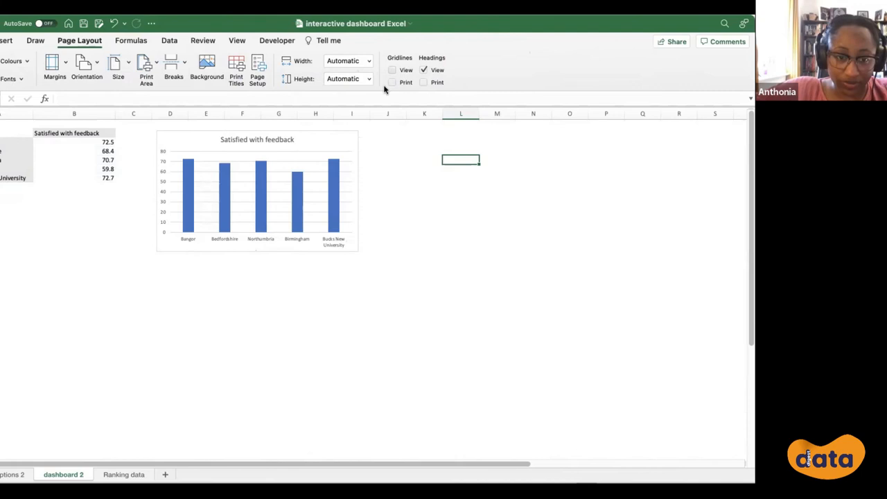
- Add value data labels to the chart's columns at the Inside End position
right_click(341, 140)
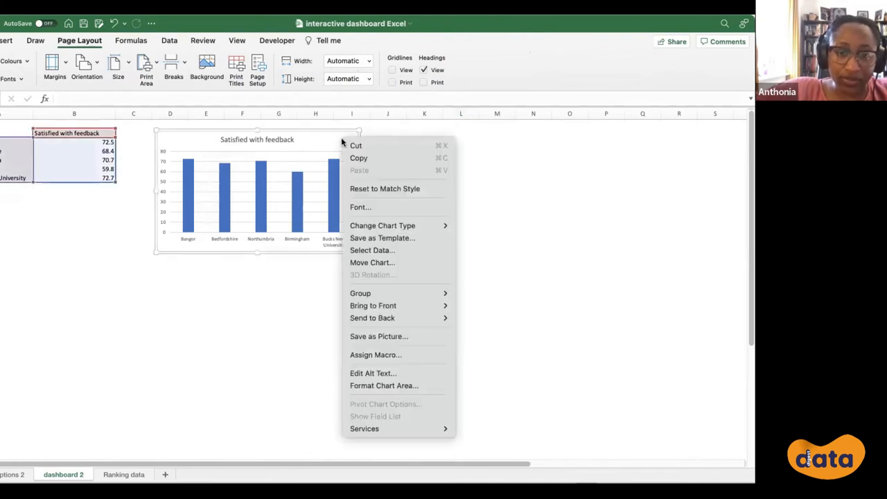
left_click(324, 139)
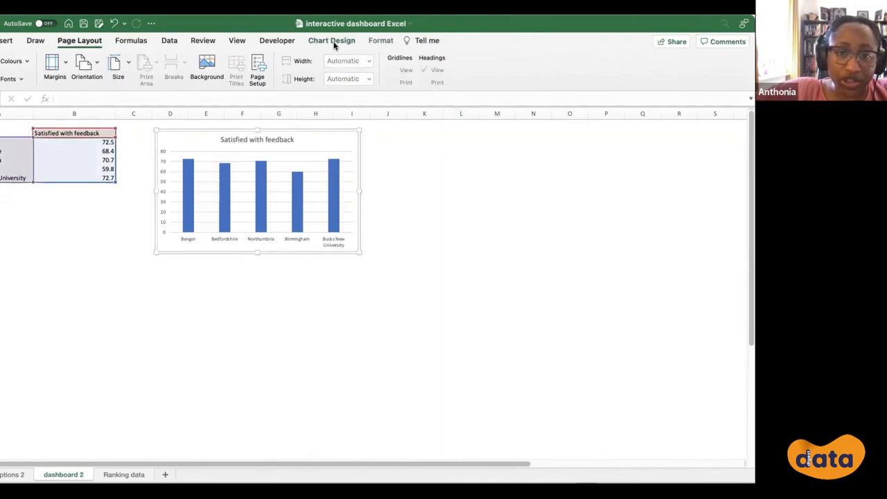
left_click(335, 43)
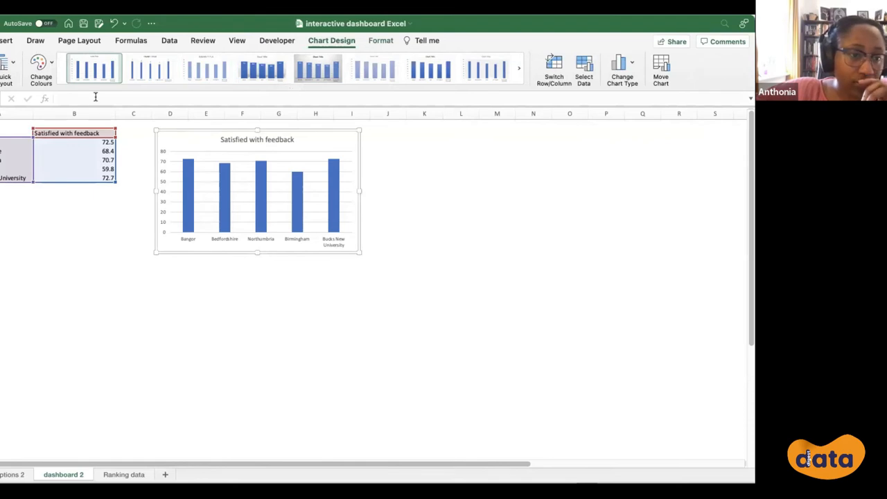
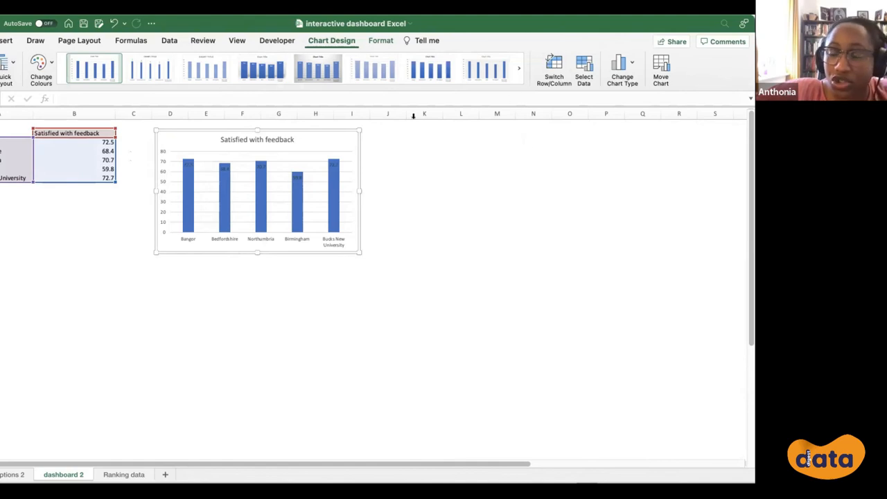
- Format the column data labels with a solid white text fill
right_click(295, 177)
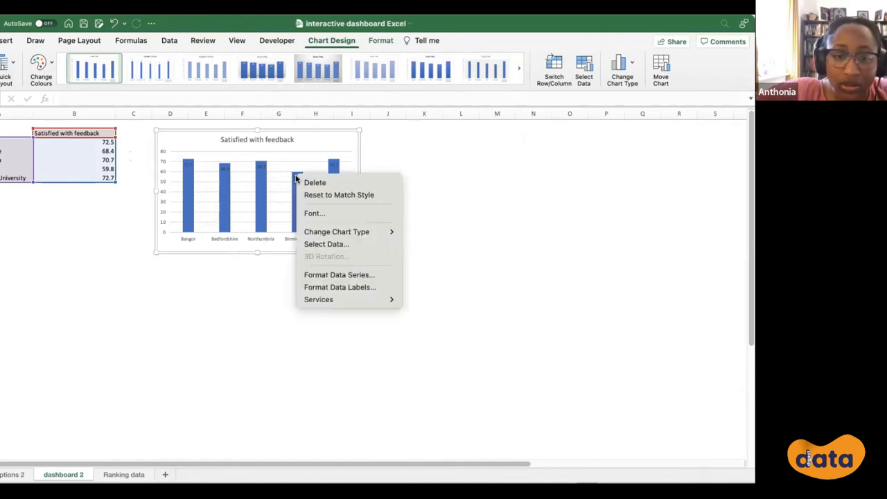
left_click(337, 287)
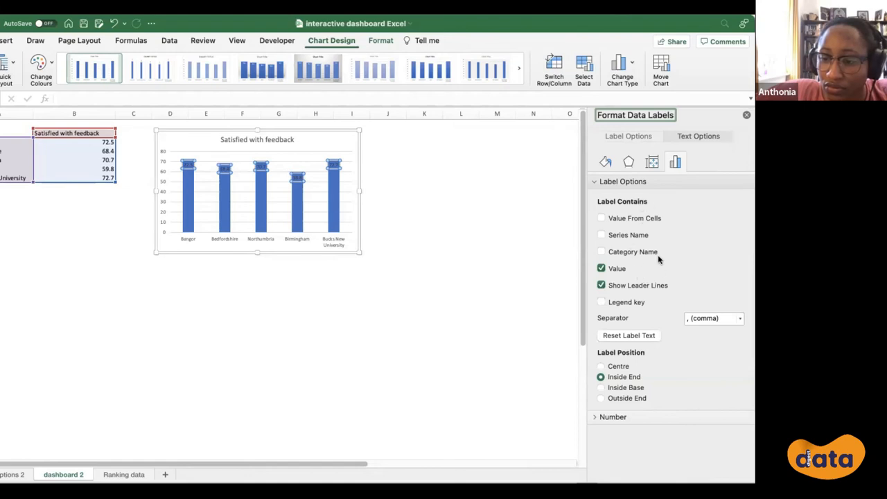
left_click(606, 162)
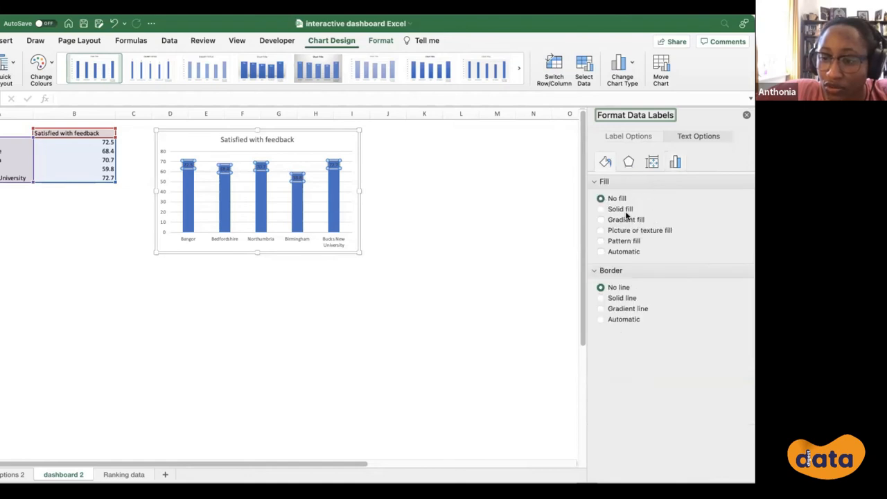
left_click(689, 137)
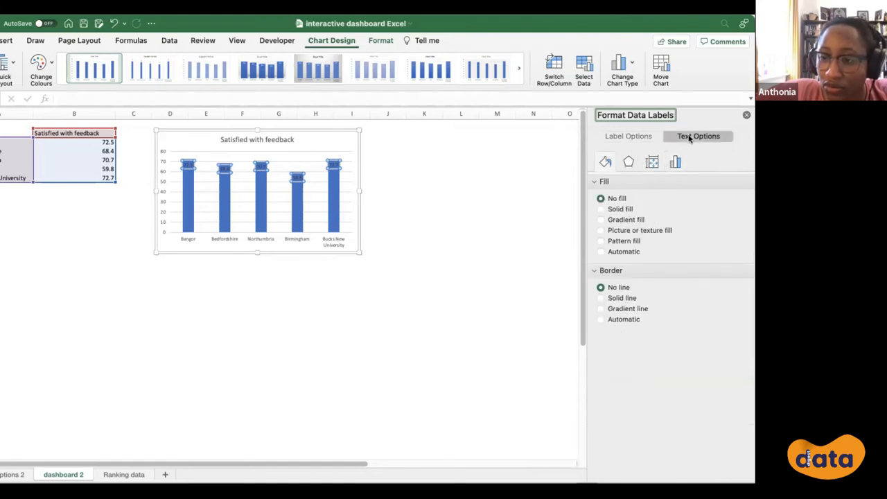
left_click(734, 262)
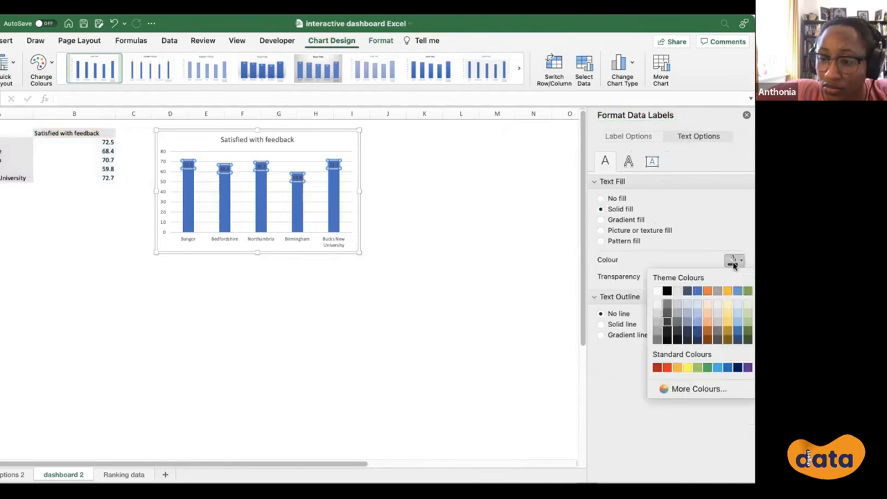
left_click(657, 291)
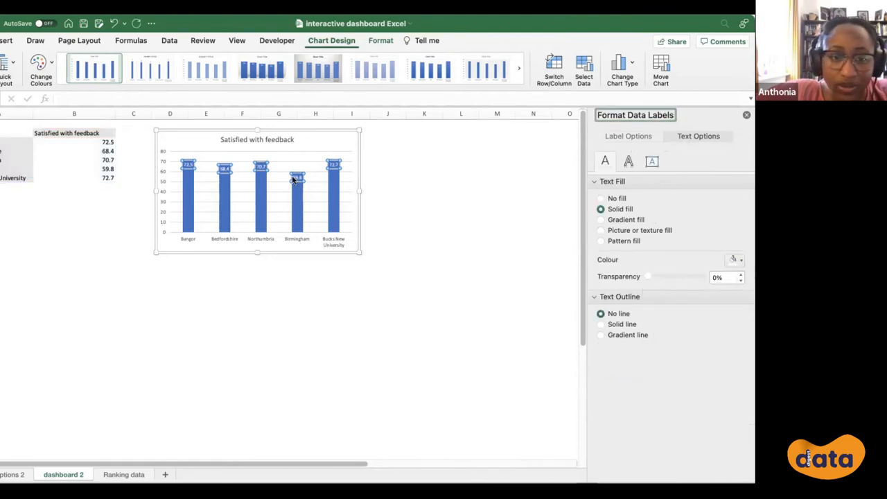
- Delete the vertical value axis from the column chart
left_click(164, 158)
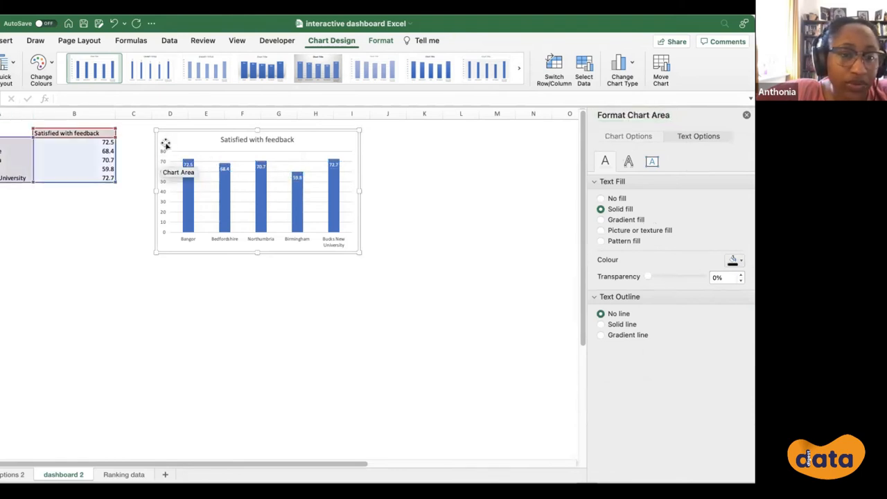
right_click(161, 158)
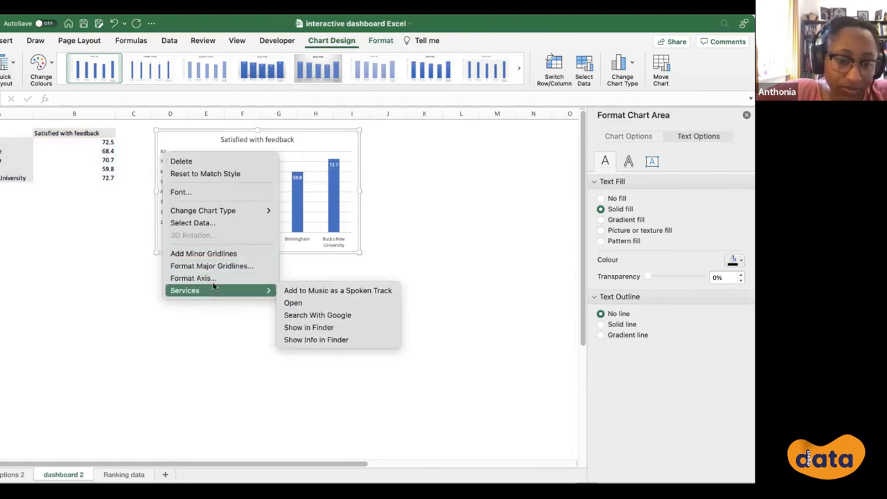
left_click(299, 231)
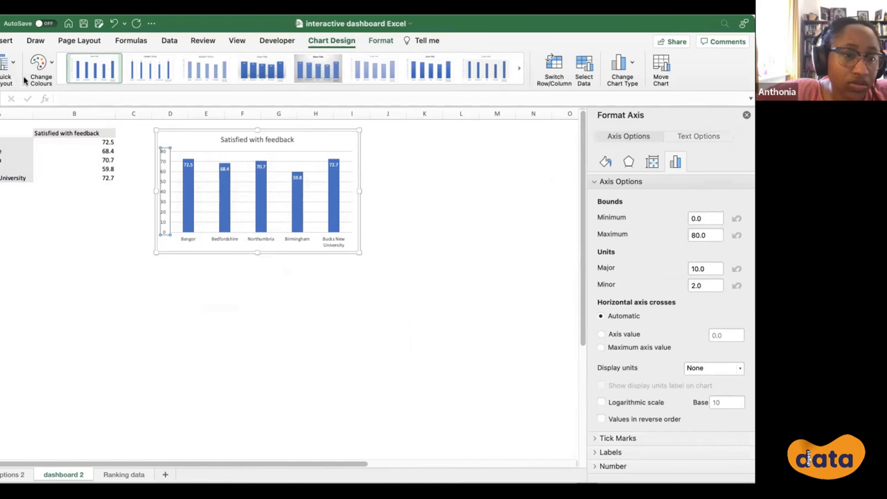
left_click(73, 113)
key("Delete")
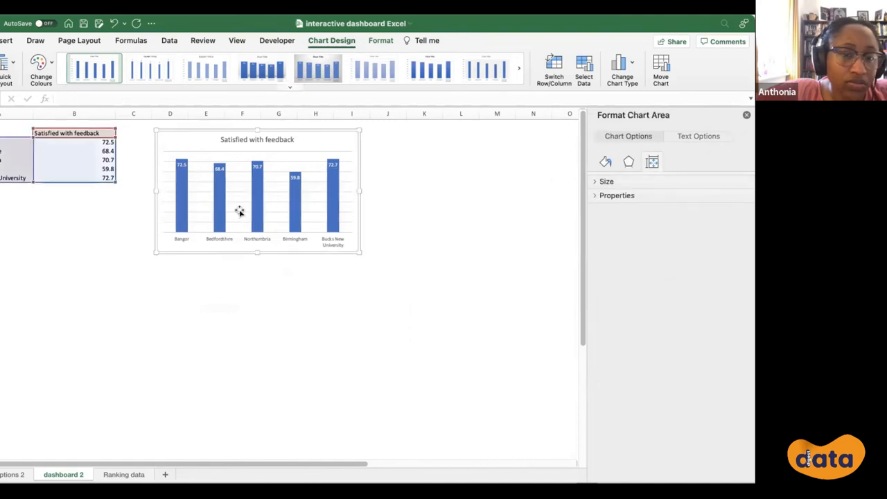
right_click(302, 143)
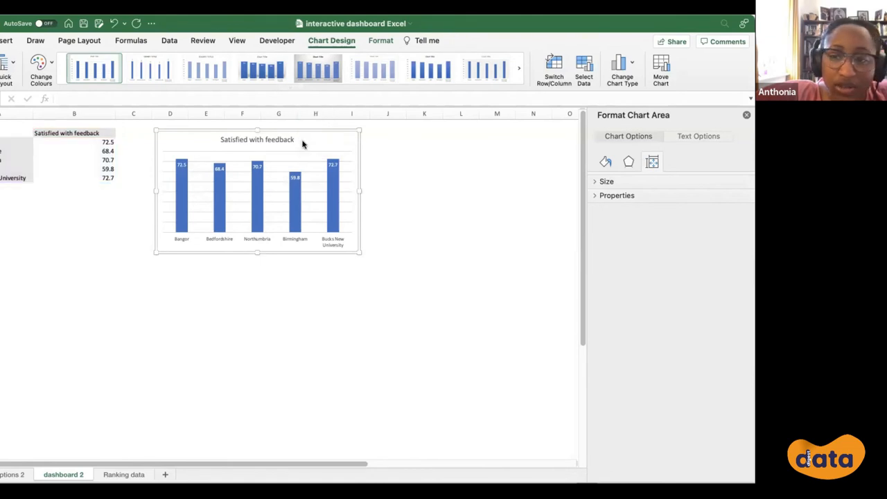
mouse_move(340, 234)
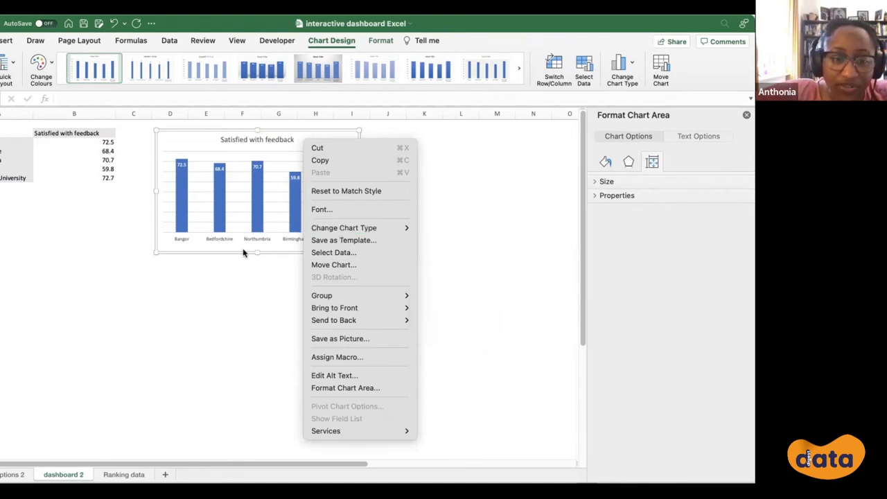
left_click(226, 321)
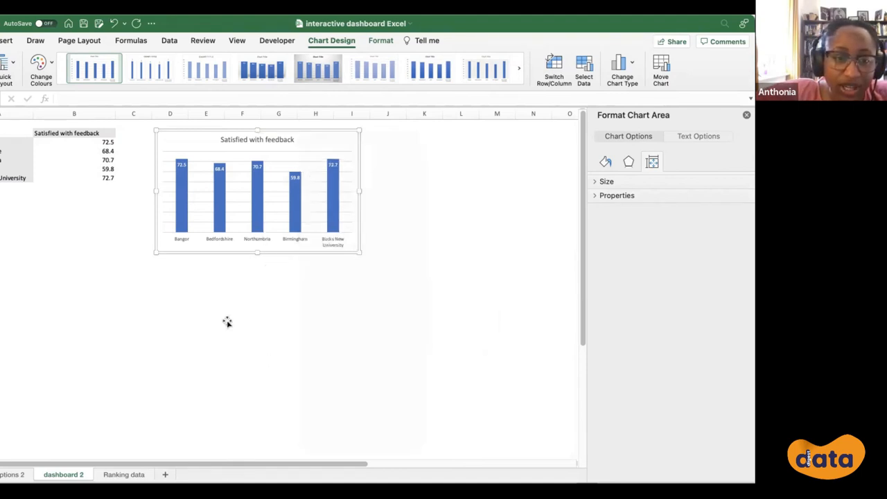
left_click(337, 151)
left_click(381, 153)
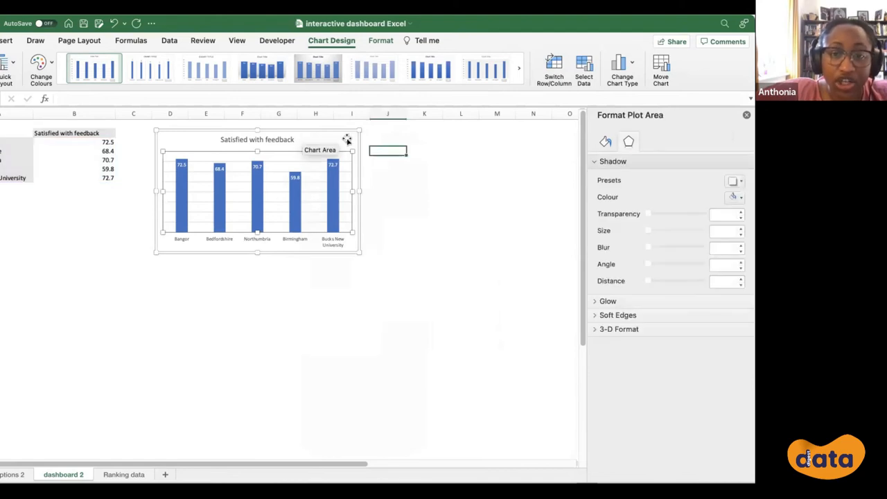
left_click(346, 140)
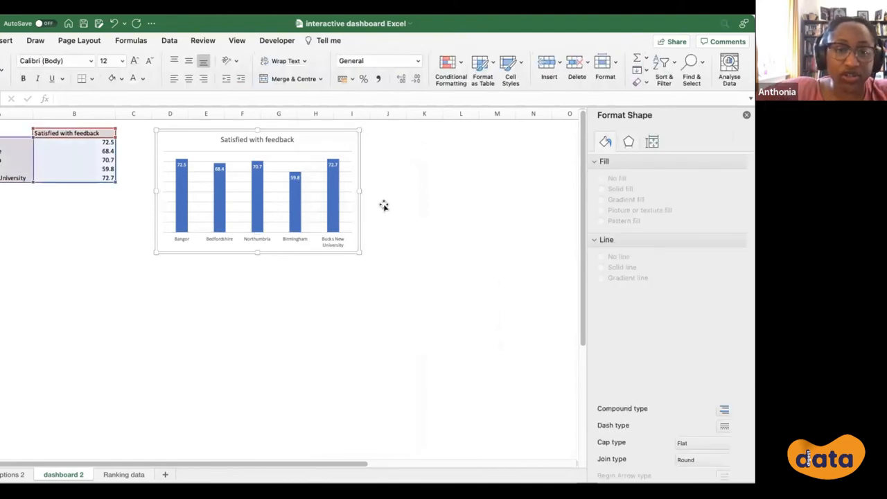
left_click(243, 320)
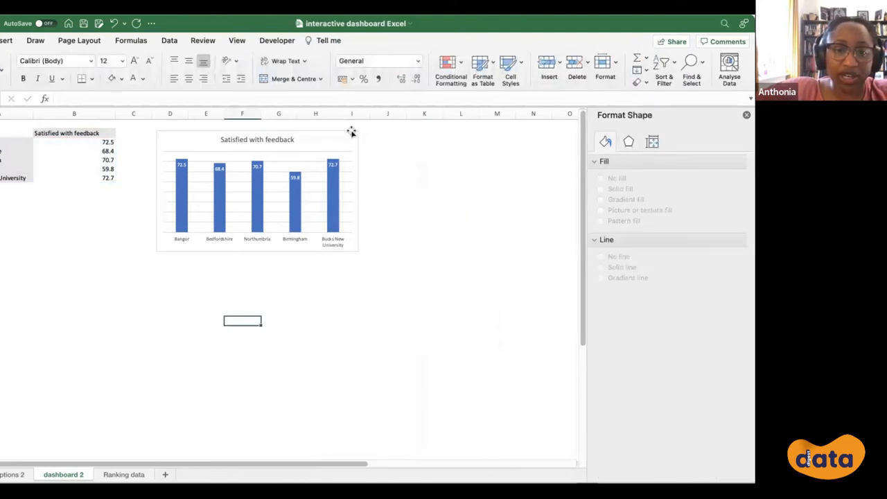
- Set the border of the column chart's chart area to No line
left_click(178, 140)
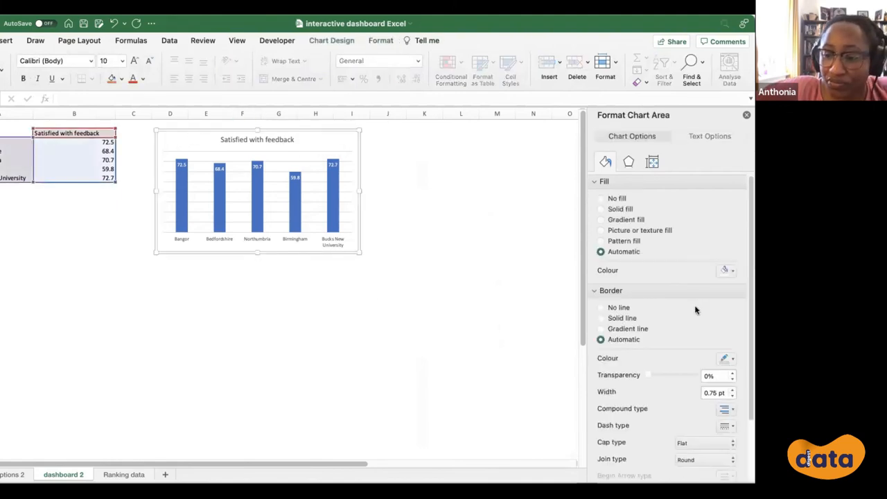
scroll(696, 311, "down", 2)
scroll(696, 311, "down", 2)
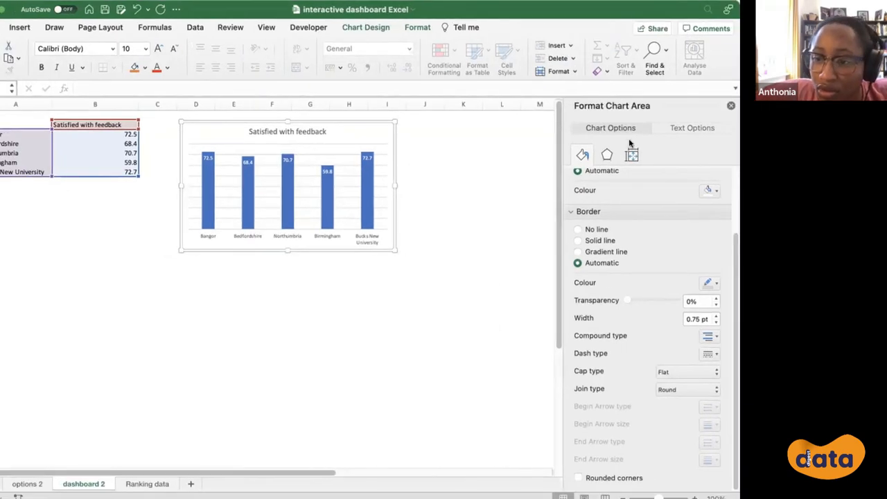
scroll(648, 272, "down", 1)
left_click(575, 229)
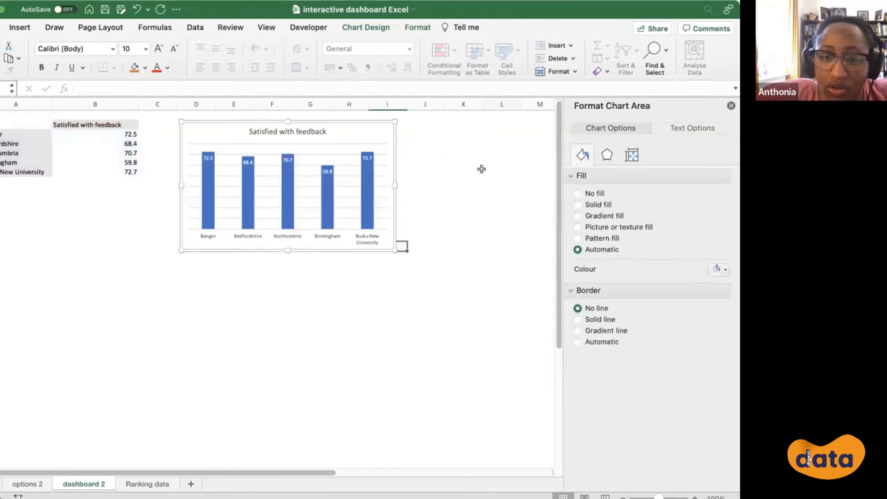
- Set the border of the chart's plot area to No line
left_click(393, 123)
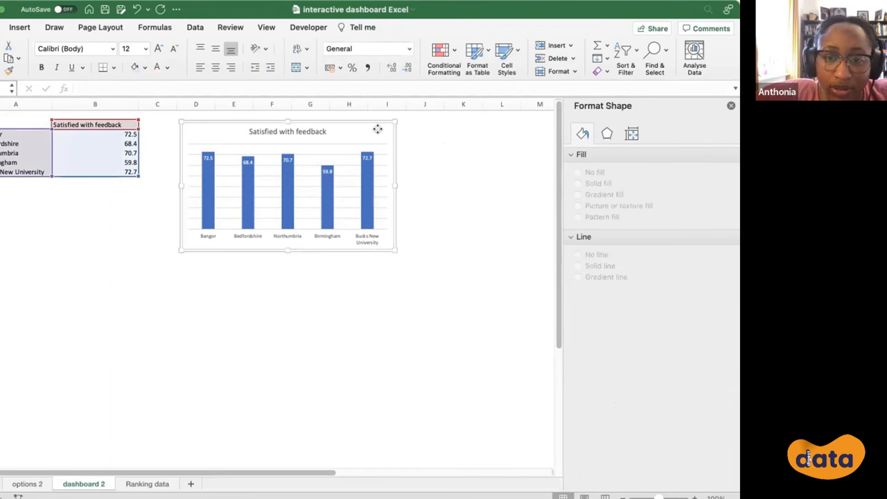
left_click(378, 139)
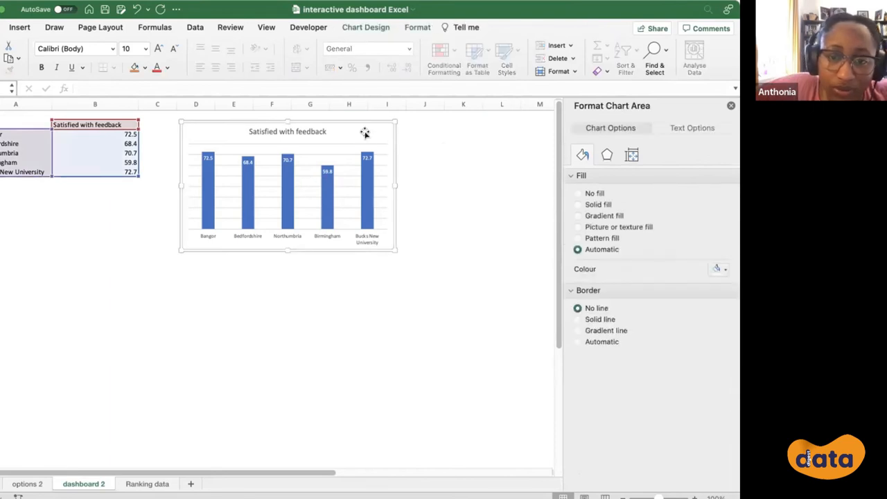
left_click(345, 142)
right_click(346, 142)
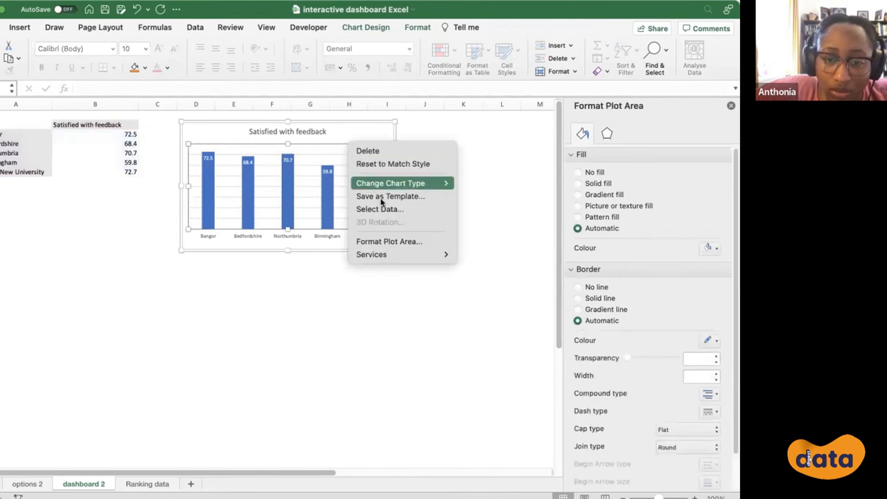
left_click(390, 242)
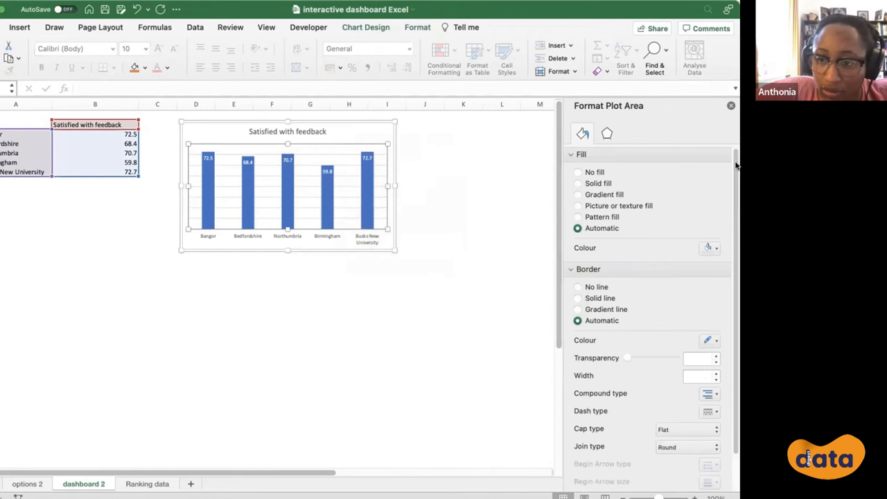
left_click(577, 287)
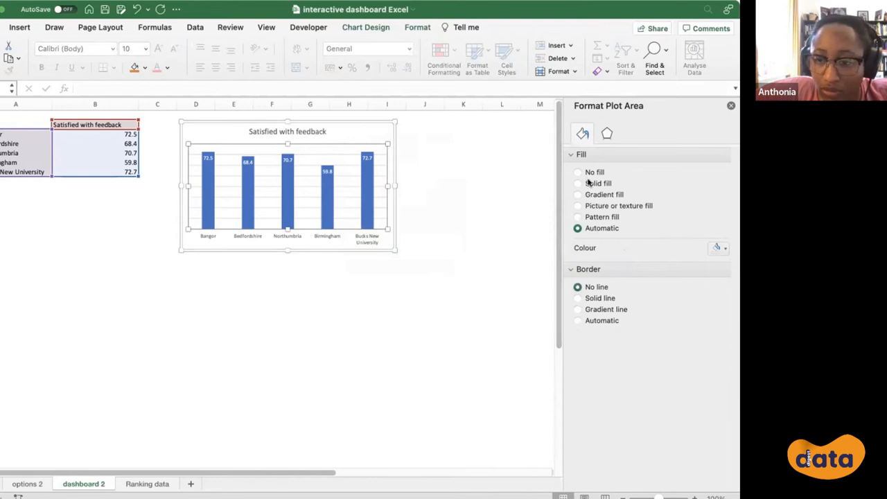
- Try a solid white fill on the plot area of the column chart
left_click(334, 142)
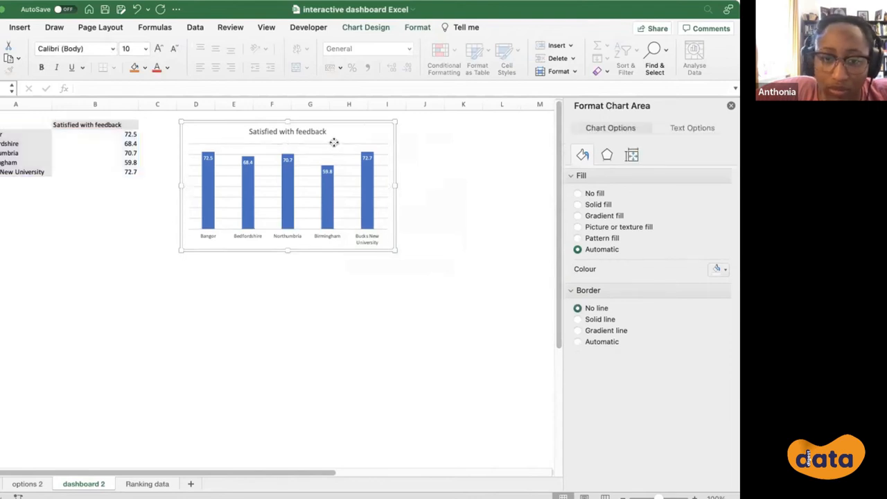
left_click(334, 142)
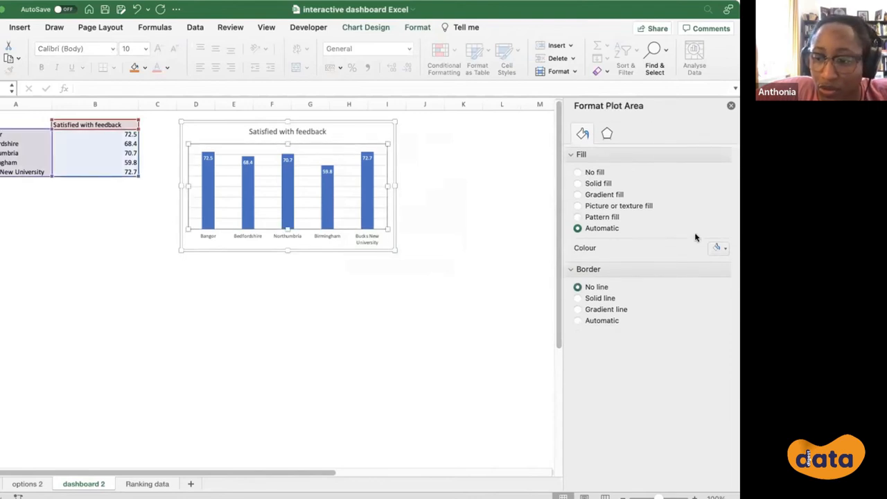
left_click(720, 248)
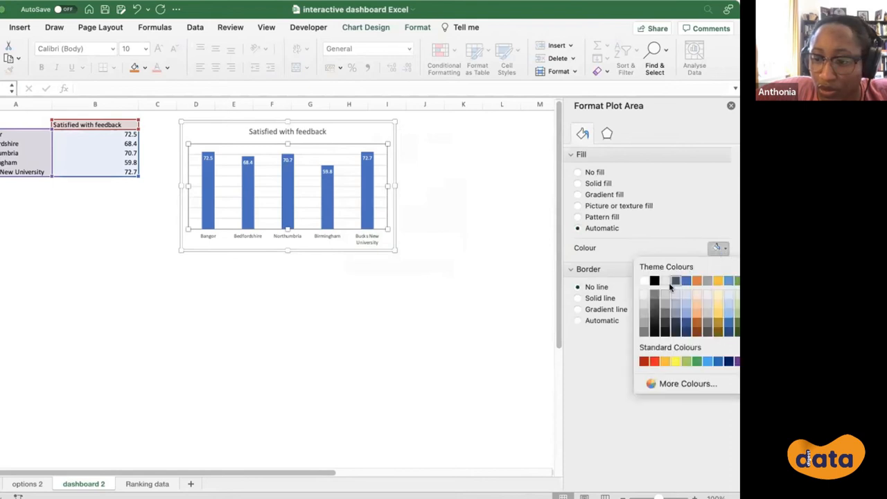
left_click(643, 281)
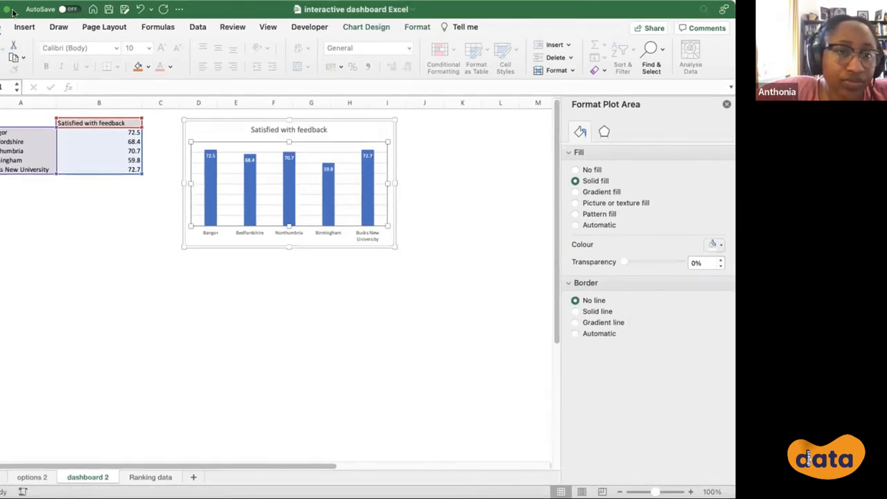
left_click(140, 9)
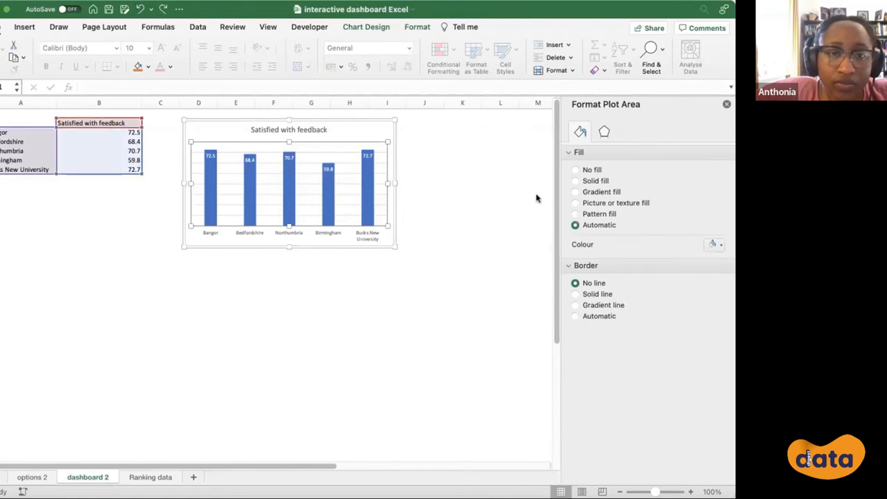
left_click(410, 151)
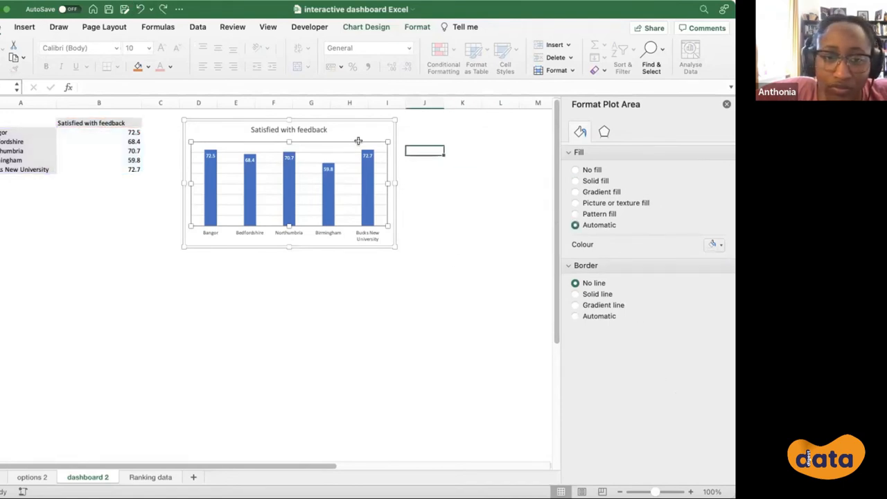
left_click(351, 173)
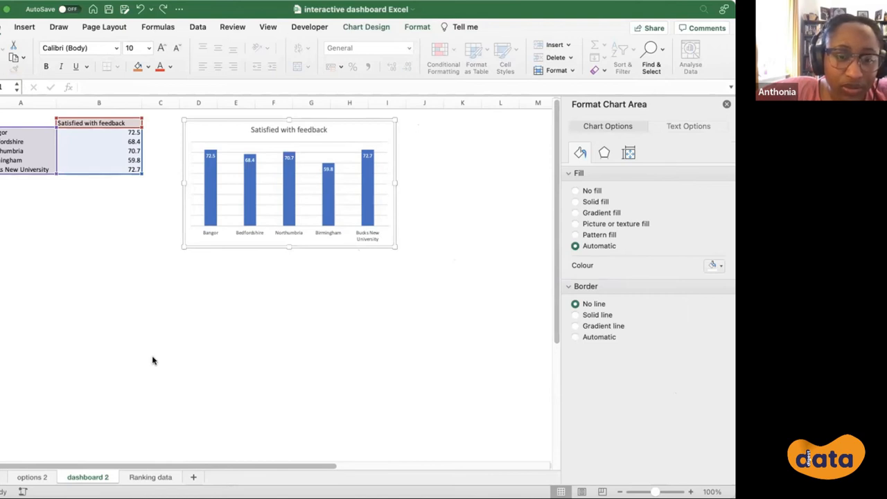
left_click(130, 270)
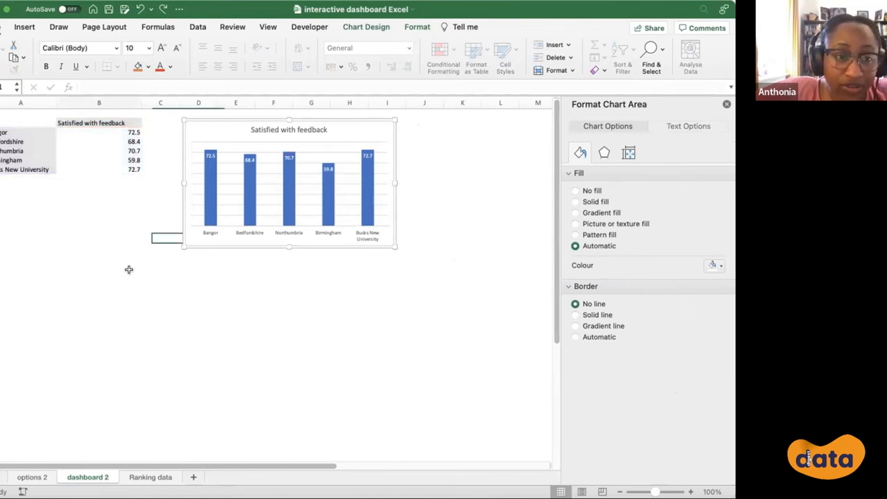
key("Escape")
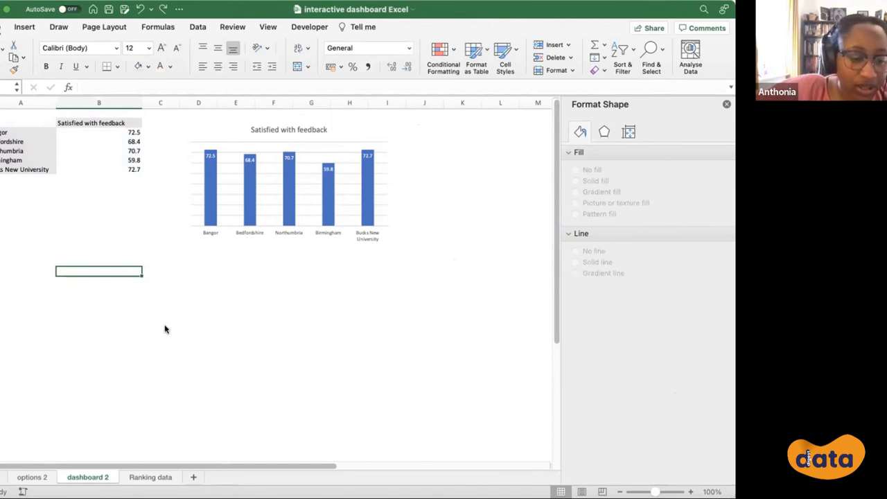
- Unhide the hidden sheet named dashboard
left_click(41, 477)
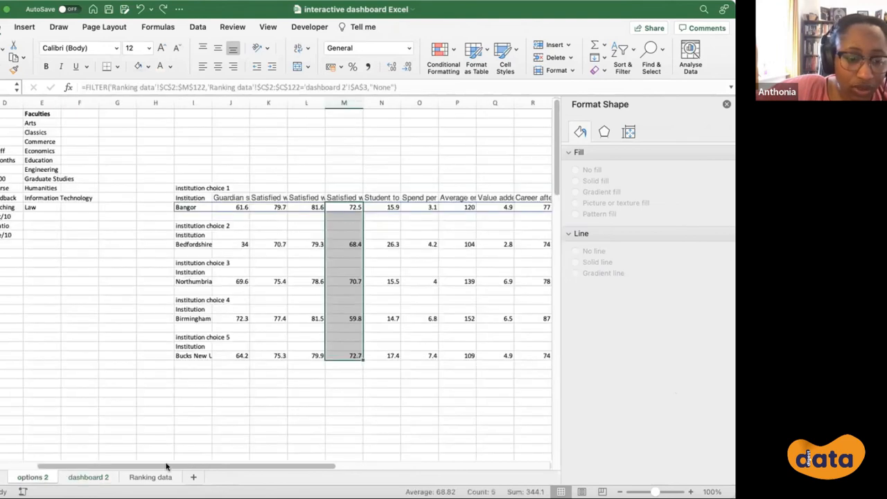
left_click(101, 477)
right_click(100, 477)
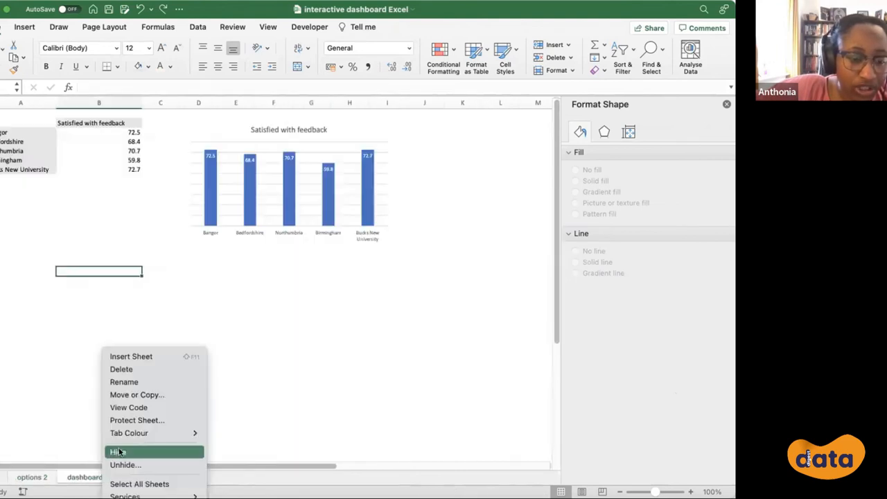
left_click(158, 169)
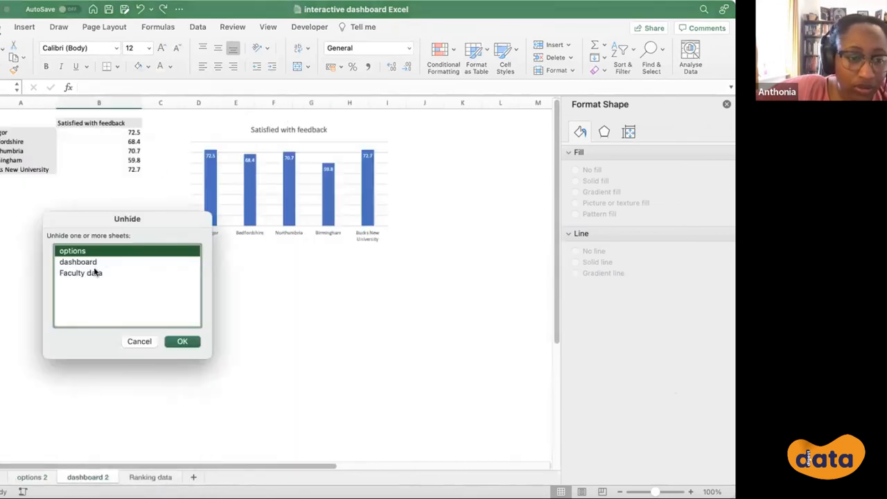
left_click(92, 264)
left_click(182, 341)
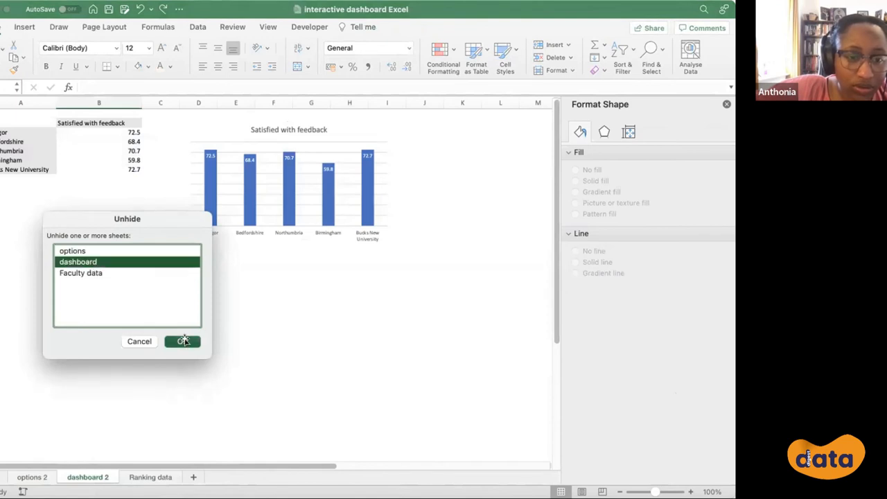
left_click(491, 205)
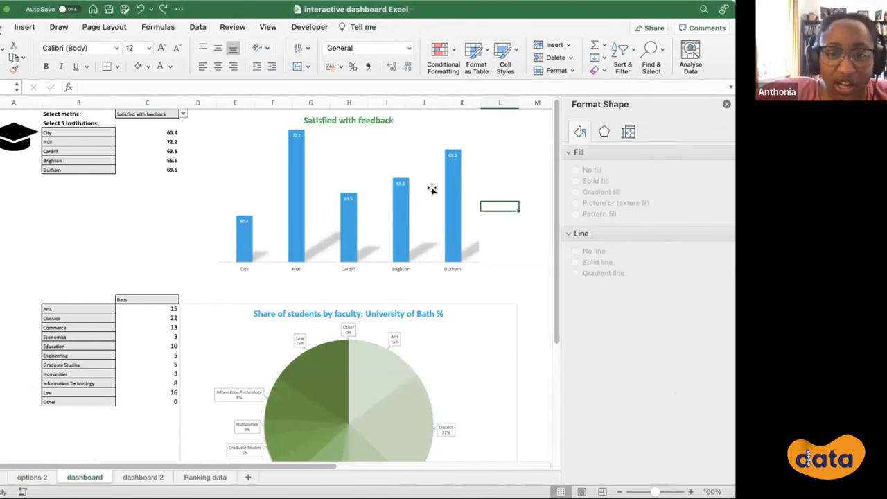
- Try a solid light grey fill on the plot area of the dashboard sheet's column chart
left_click(396, 151)
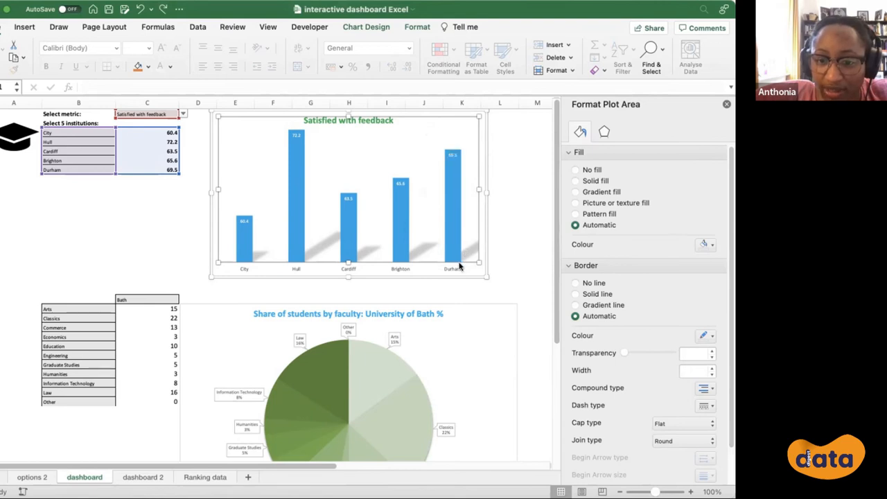
left_click(442, 129)
right_click(442, 130)
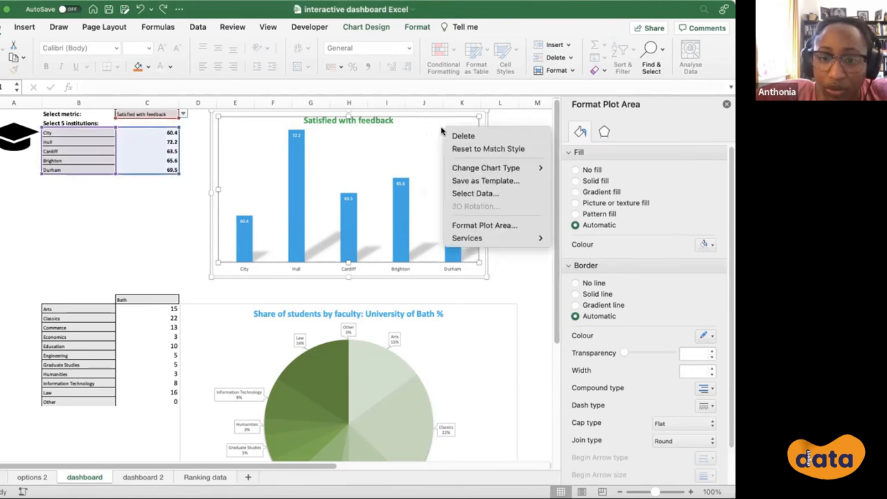
left_click(482, 227)
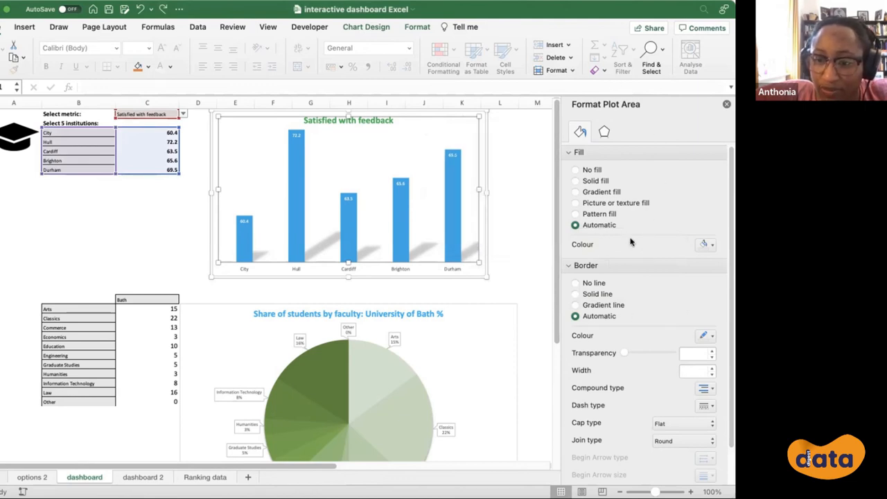
scroll(630, 241, "down", 2)
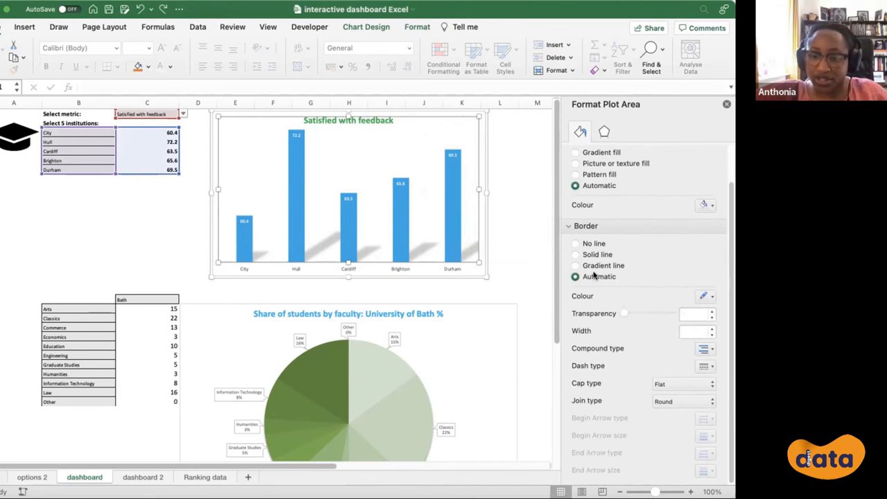
scroll(596, 264, "up", 2)
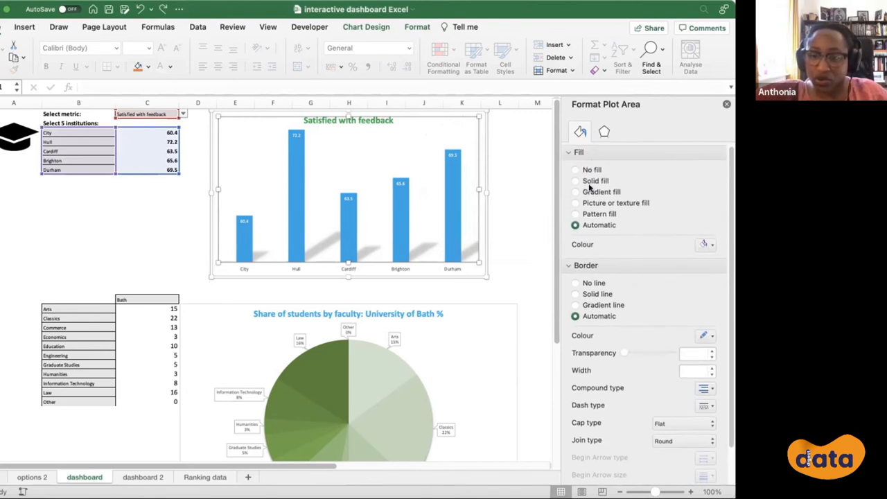
left_click(706, 244)
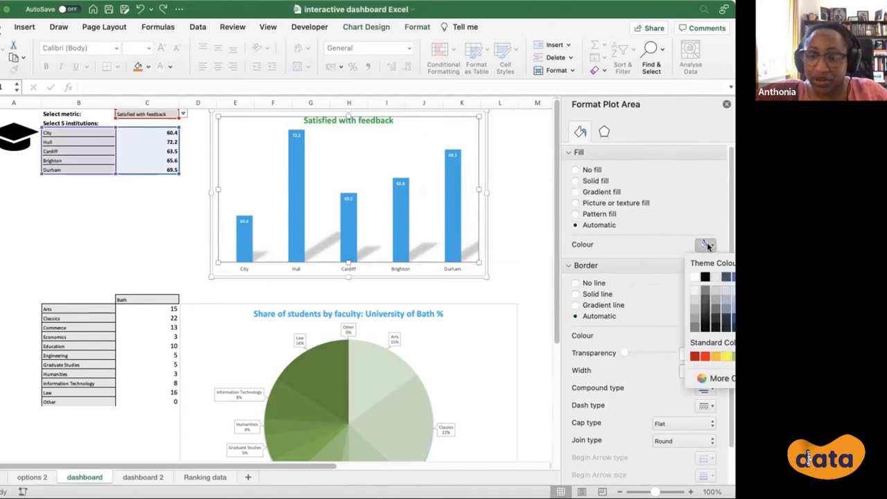
left_click(714, 282)
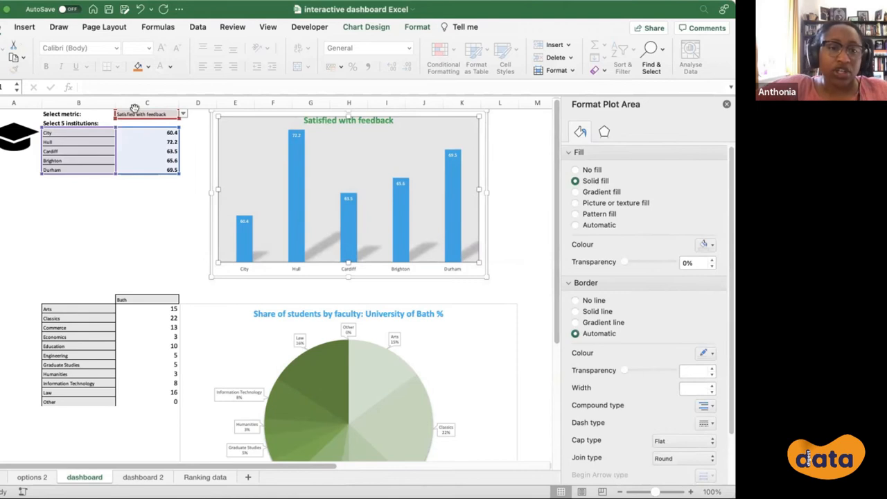
left_click(166, 249)
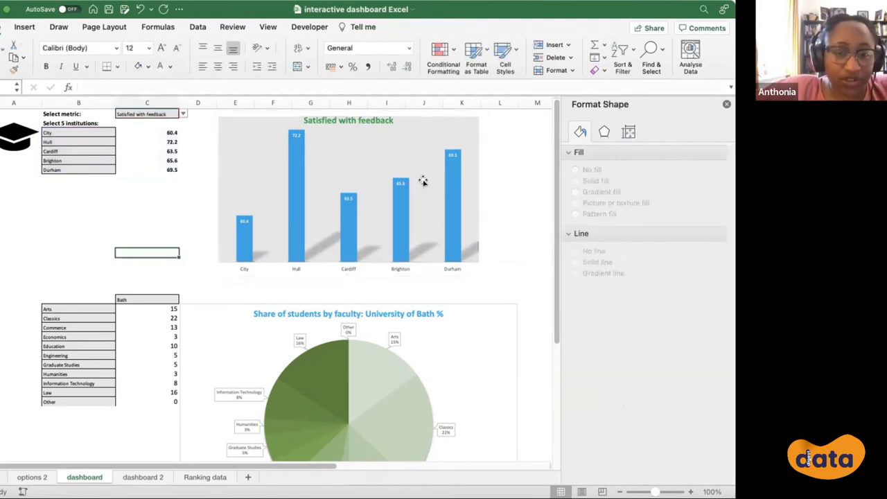
key("super+z")
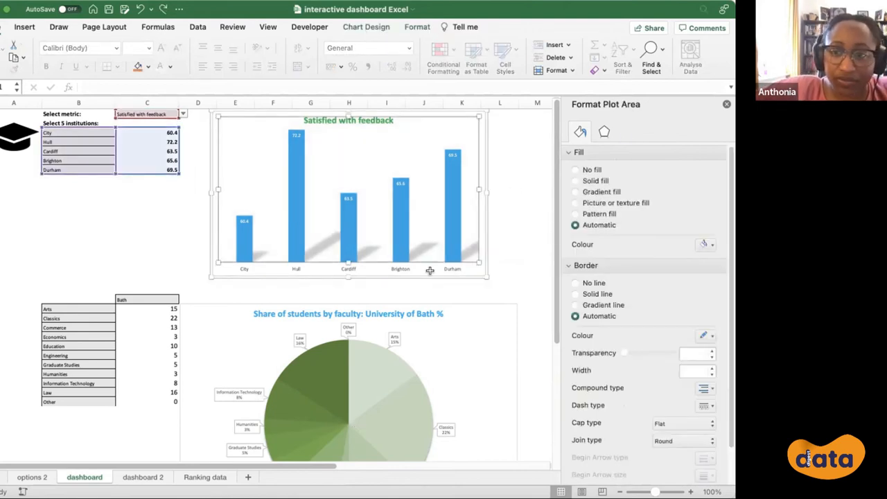
- Choose Glyndwr as the institution for the pie chart showing the share of students by faculty
scroll(429, 267, "down", 5)
scroll(120, 272, "up", 2)
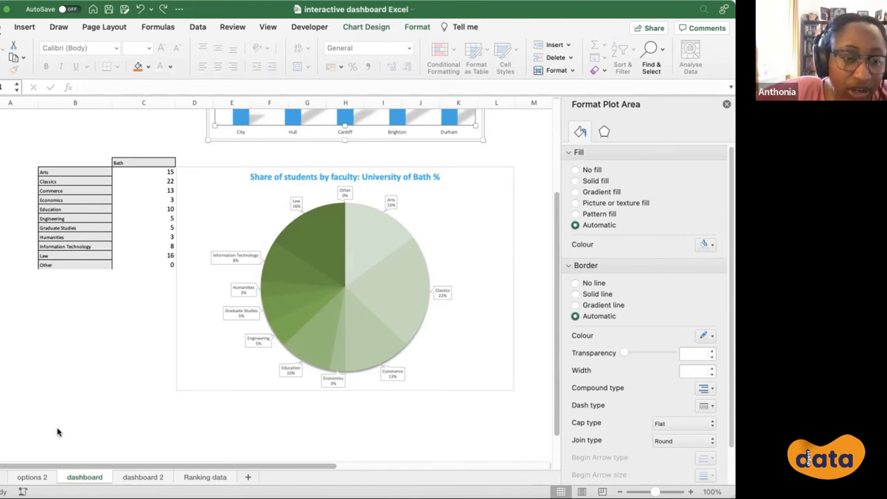
left_click(147, 161)
left_click(179, 162)
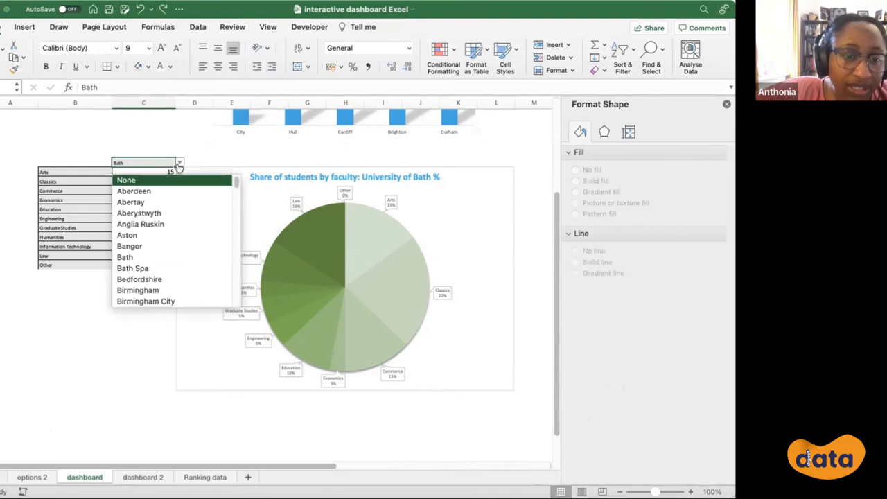
scroll(160, 259, "down", 5)
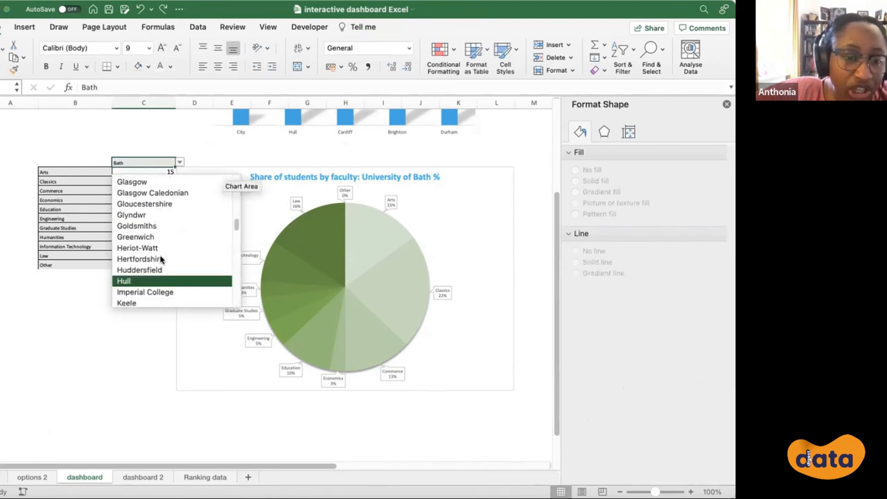
left_click(157, 217)
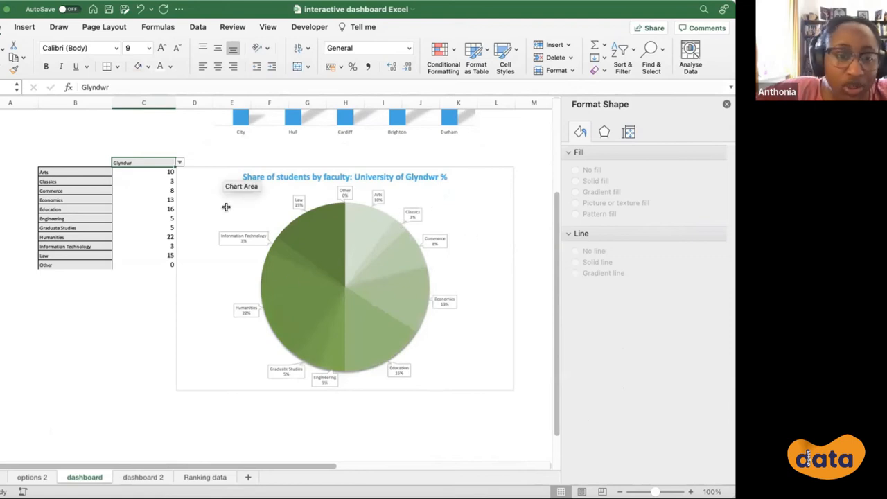
- Unhide the hidden sheet named options
scroll(167, 173, "up", 5)
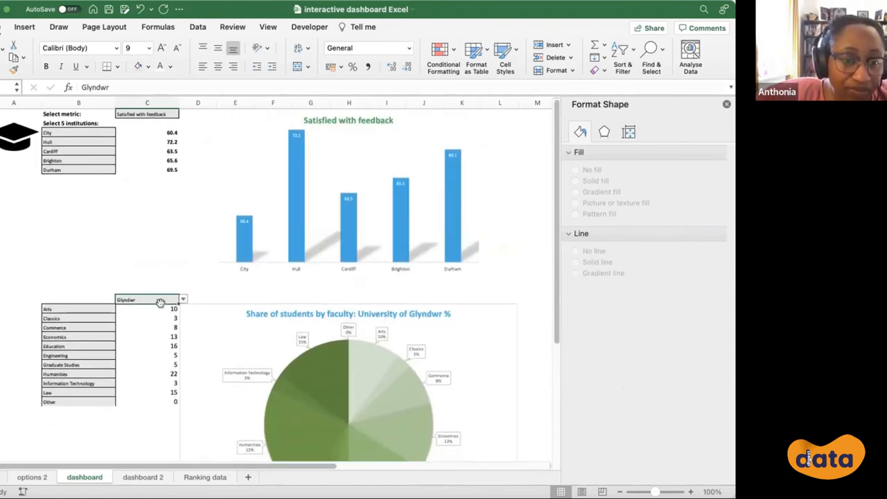
right_click(95, 478)
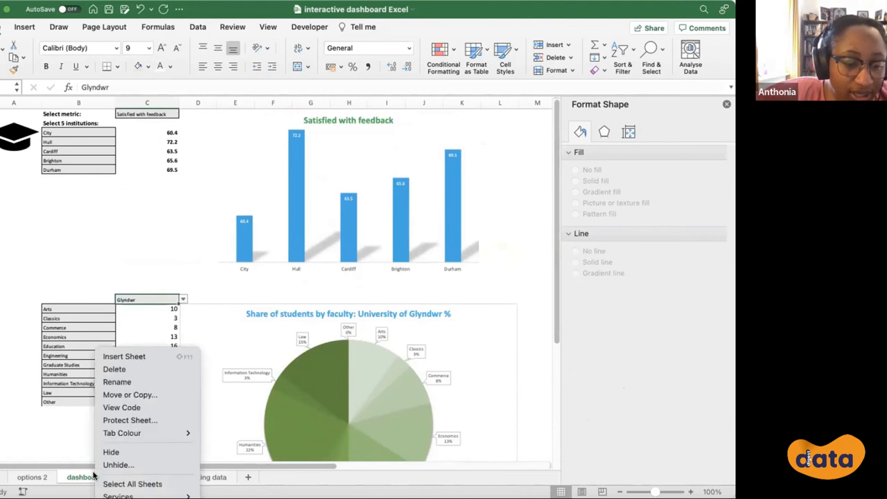
left_click(119, 465)
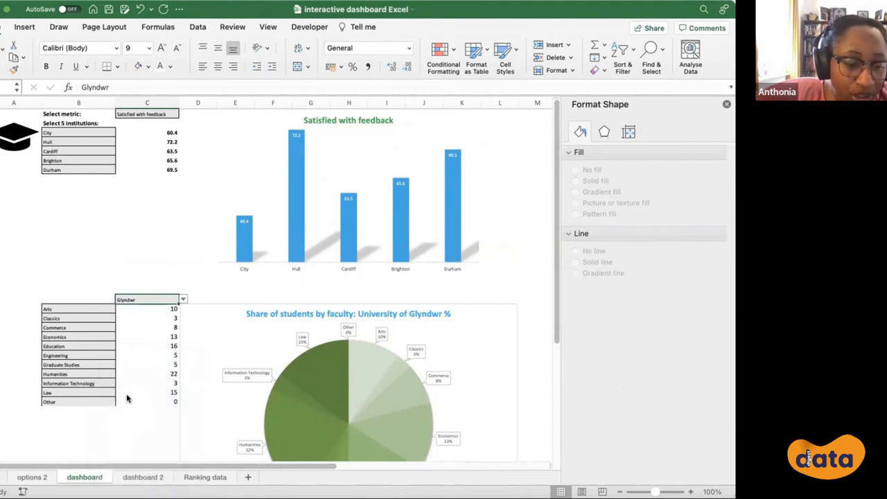
left_click(93, 413)
left_click(89, 401)
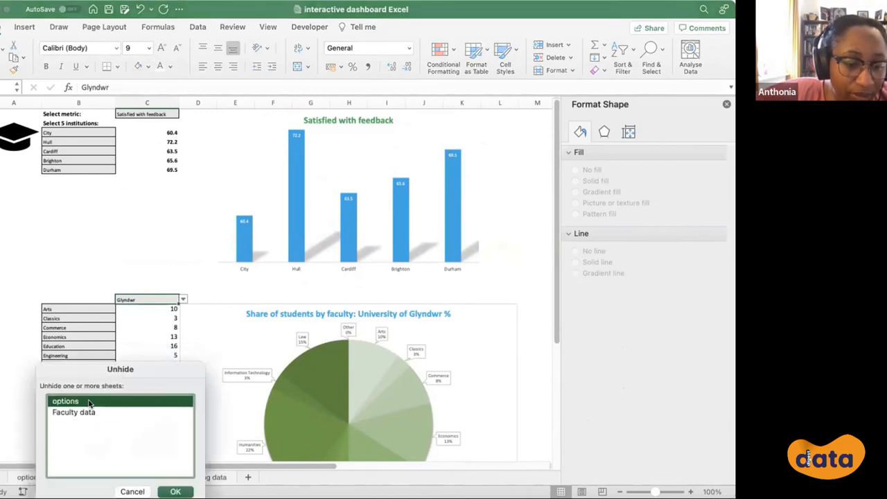
left_click(176, 491)
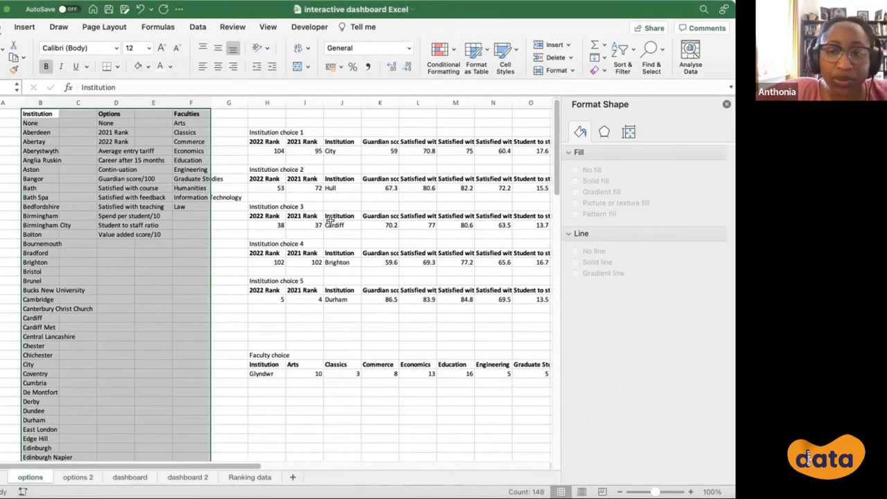
- Examine the five institution choice tables and the Faculty choice table on the options sheet
scroll(284, 228, "right", 5)
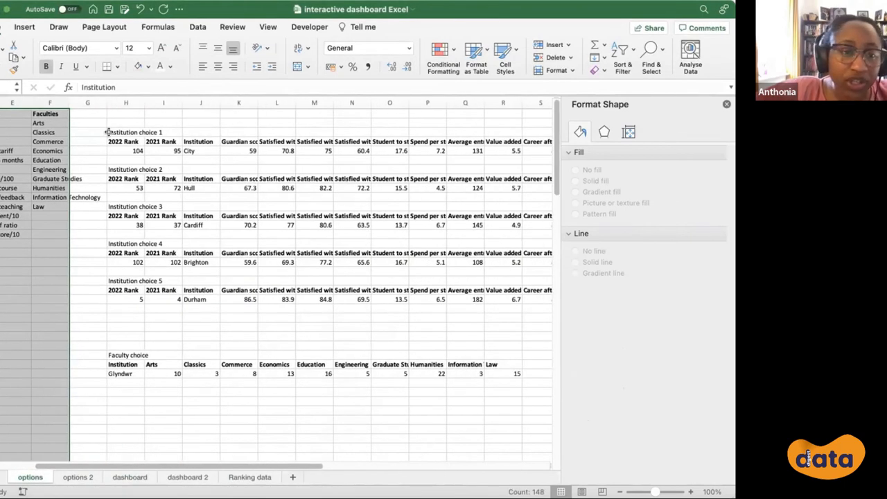
left_click_drag(110, 132, 510, 298)
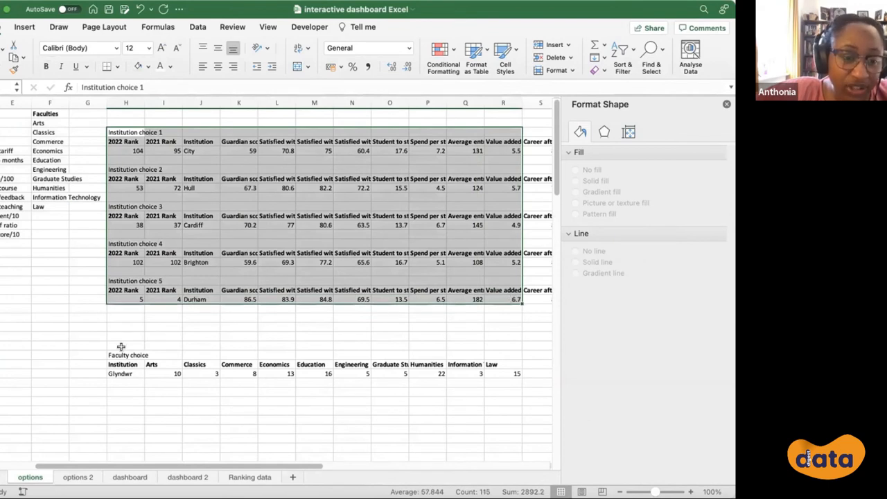
left_click(121, 347)
left_click_drag(124, 353, 495, 373)
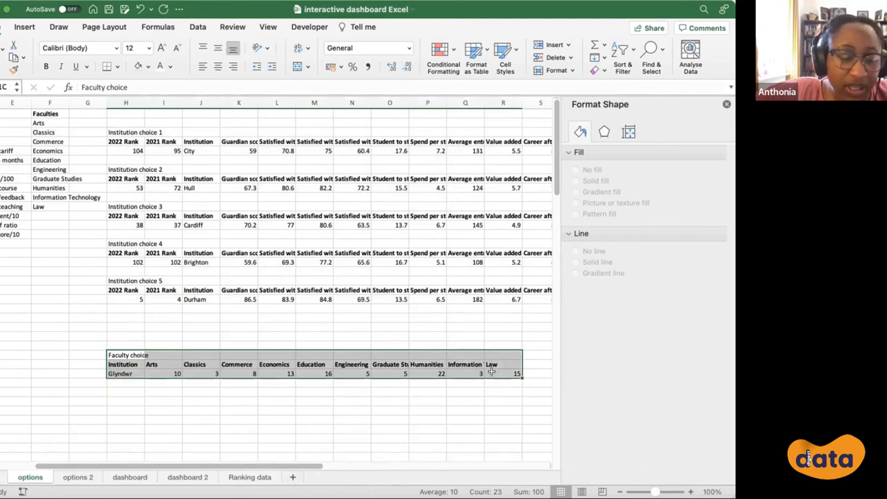
- Inspect the FILTER formula in the Faculty choice table and the INDEX and MATCH formula for Arts on the dashboard sheet
left_click(121, 373)
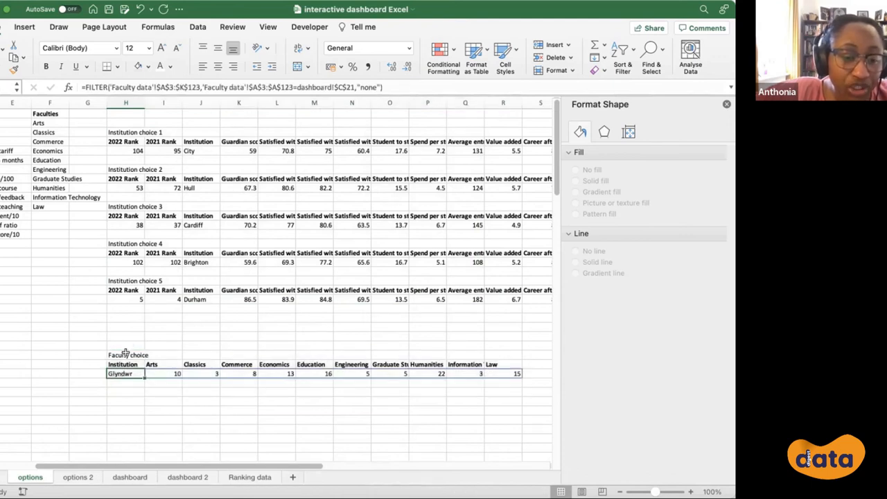
left_click_drag(125, 353, 515, 372)
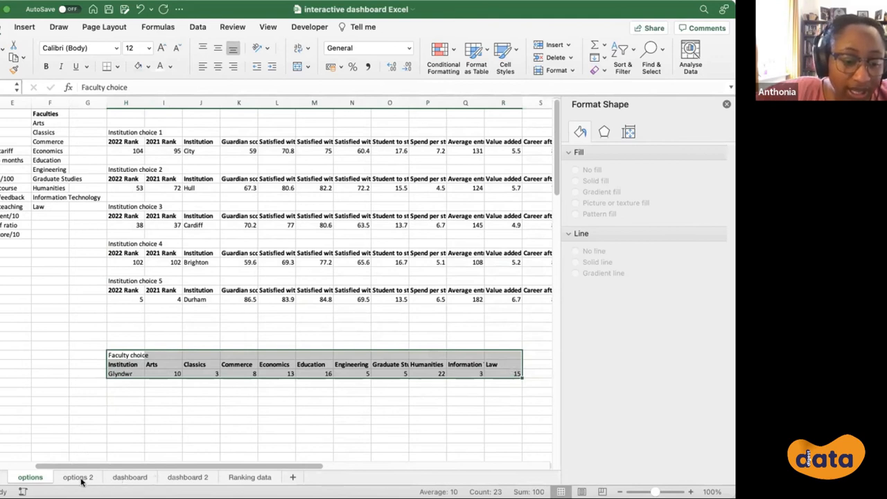
left_click(130, 477)
left_click(158, 309)
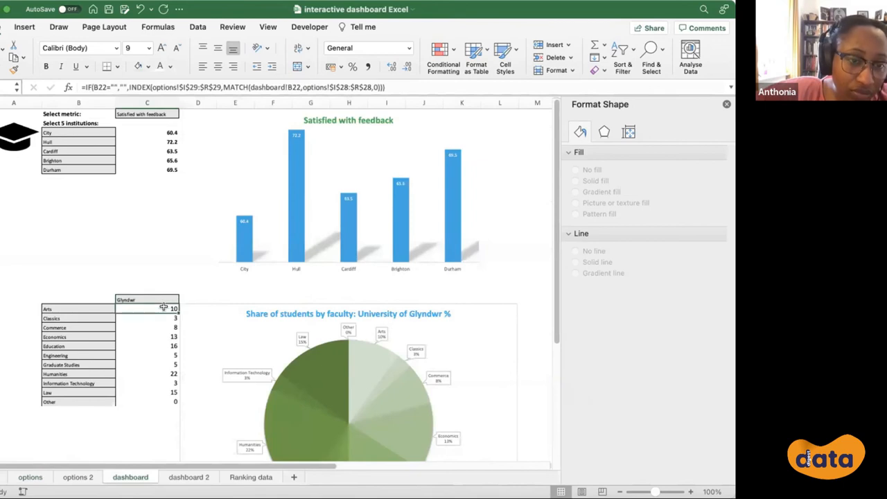
left_click(208, 88)
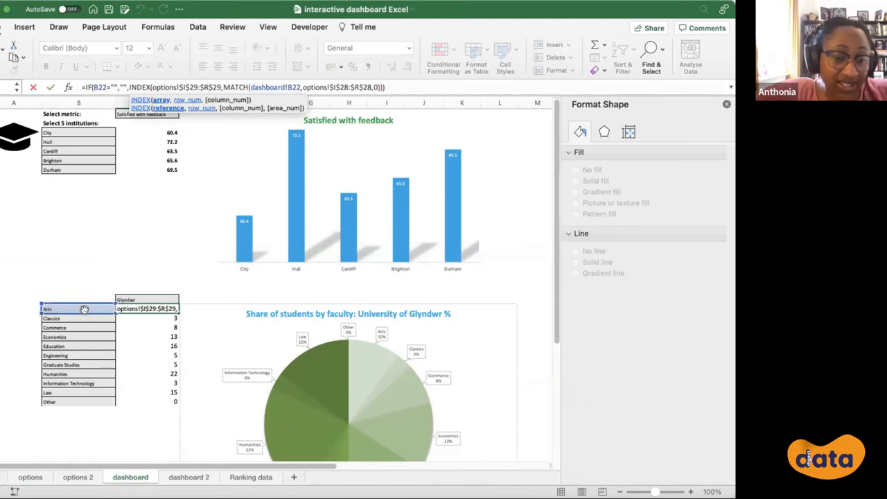
key("Return")
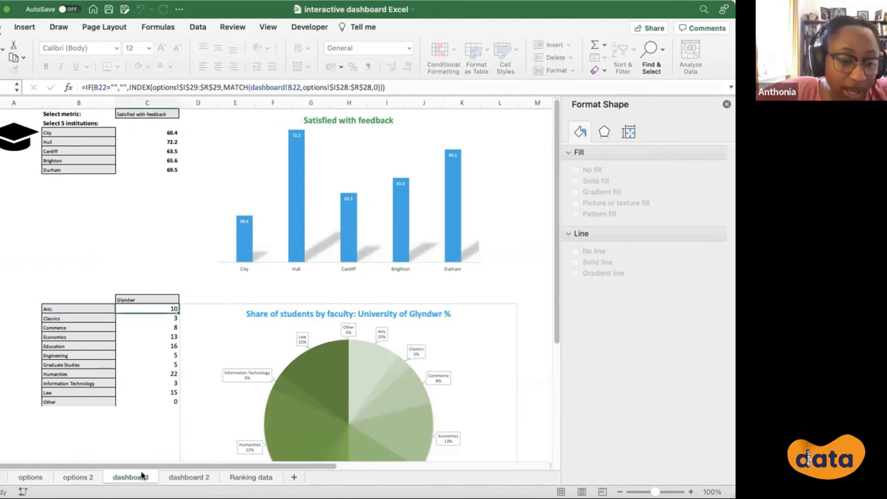
- Examine the values for Arts, Classics, Commerce and Economics in the Faculty choice table on the options sheet
left_click(29, 477)
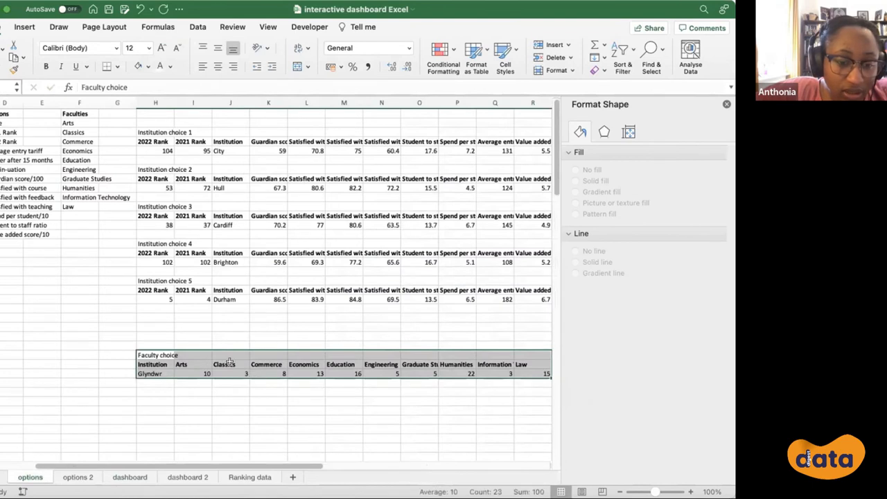
left_click(205, 372)
left_click(240, 372)
left_click(282, 372)
left_click(313, 374)
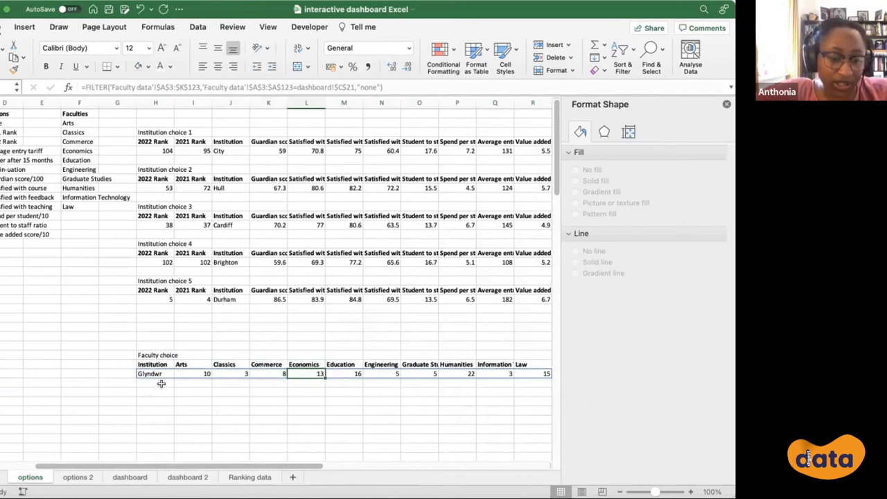
- Choose Bangor as the institution for the faculty table and pie chart on the dashboard sheet
left_click(186, 476)
left_click(130, 476)
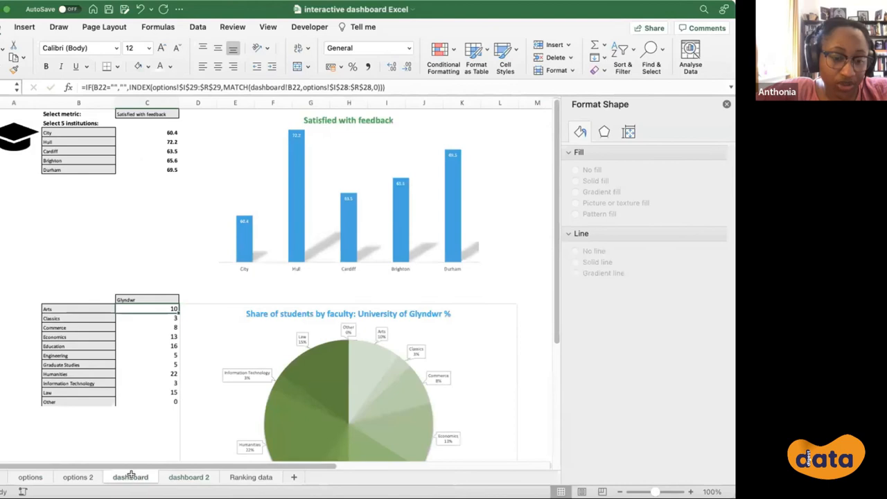
left_click(151, 299)
left_click(182, 298)
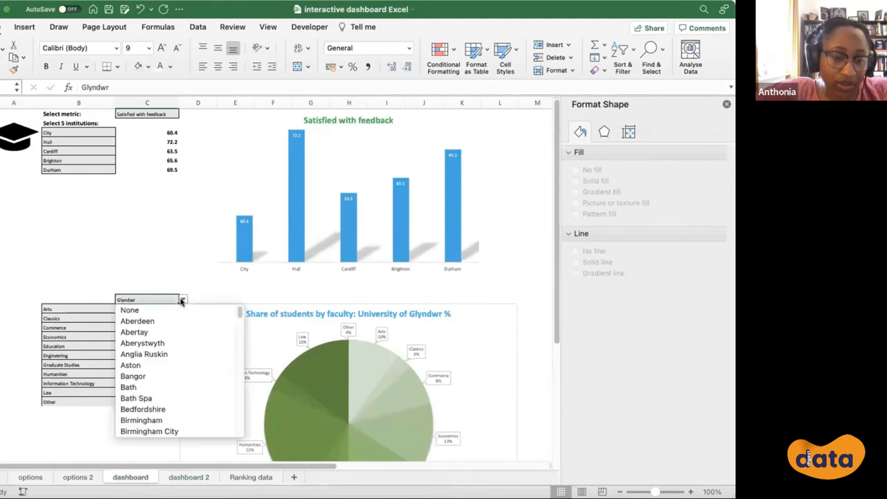
left_click(179, 377)
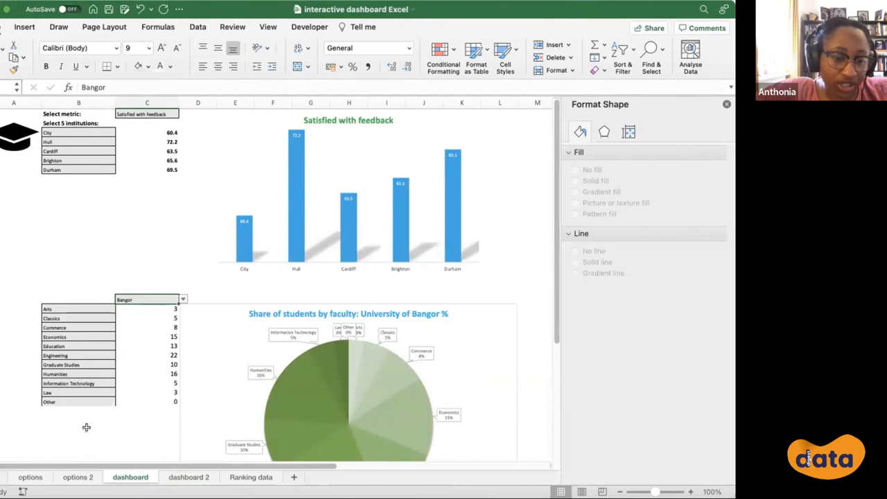
- Check the Faculty choice row on the options sheet, and review the faculty values feeding the pie chart on the dashboard sheet
left_click(44, 475)
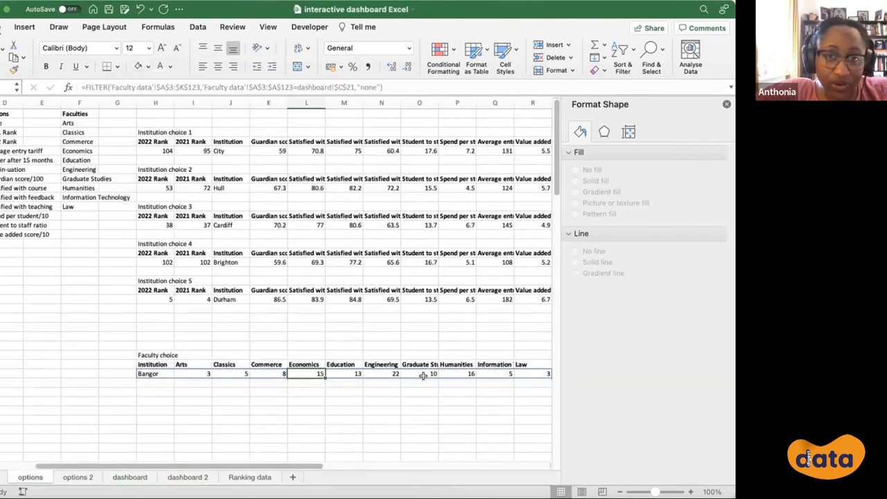
scroll(423, 375, "right", 2)
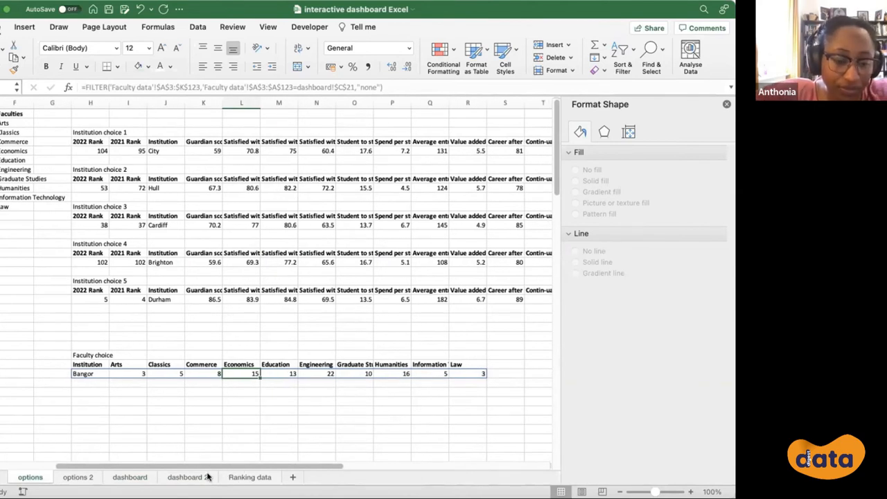
left_click(131, 479)
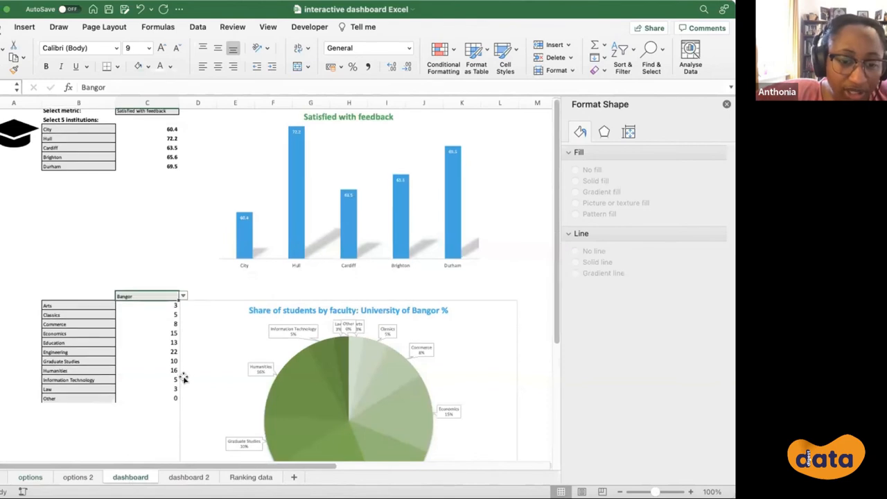
scroll(203, 198, "down", 5)
scroll(195, 199, "up", 3)
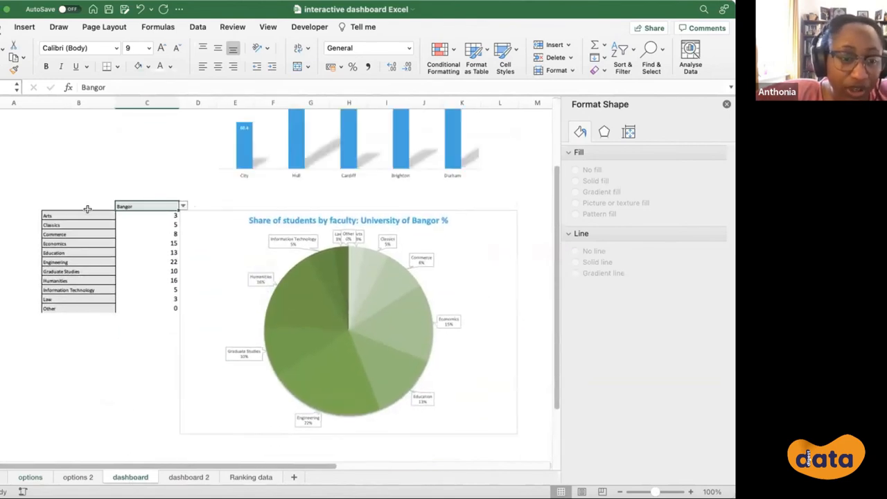
left_click_drag(79, 215, 164, 306)
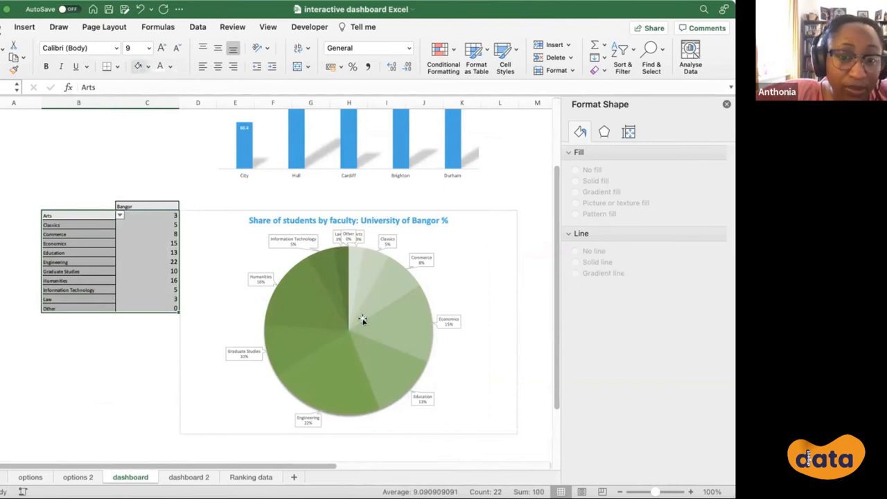
scroll(326, 215, "up", 3)
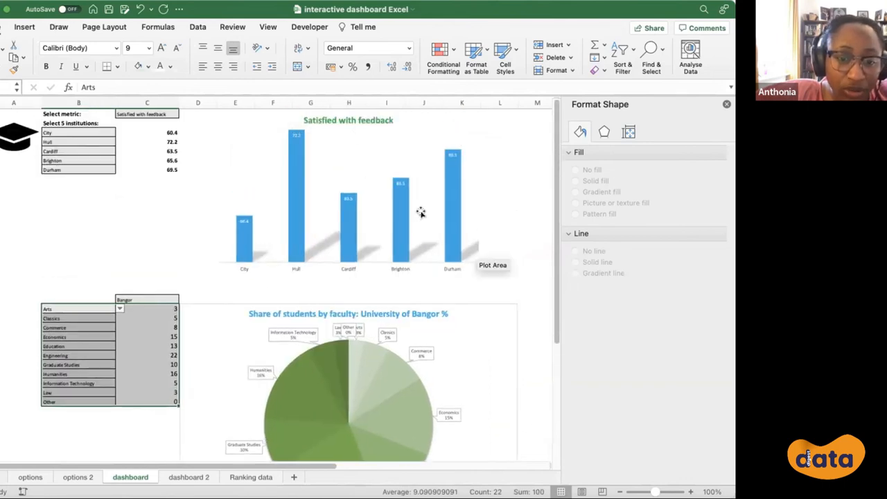
scroll(227, 357, "down", 3)
- Try the faculty pie chart without its data labels and undo their removal
left_click(465, 257)
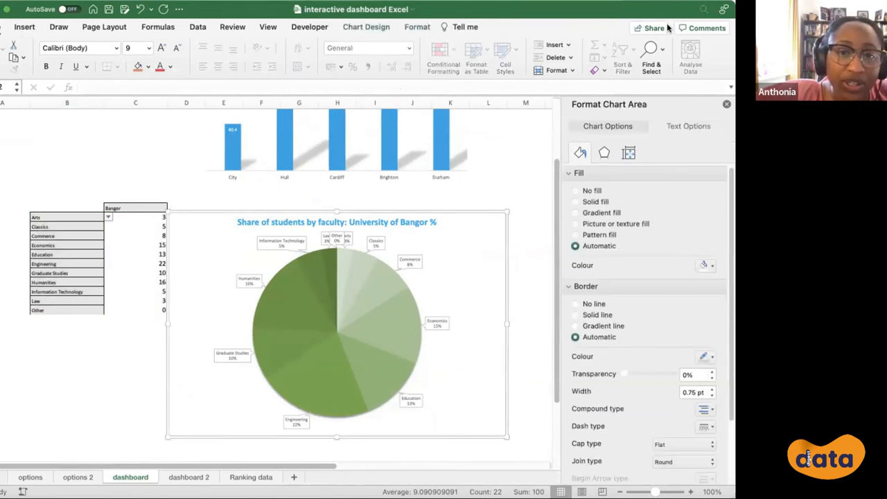
left_click(357, 28)
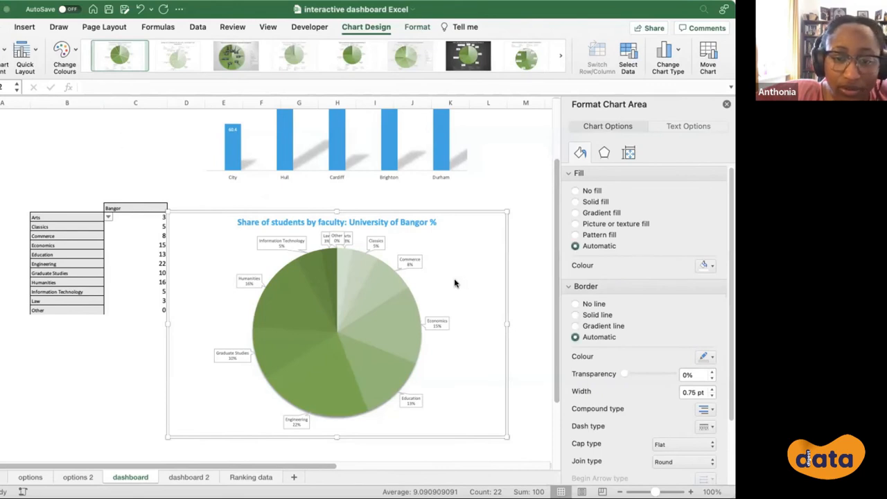
left_click(350, 289)
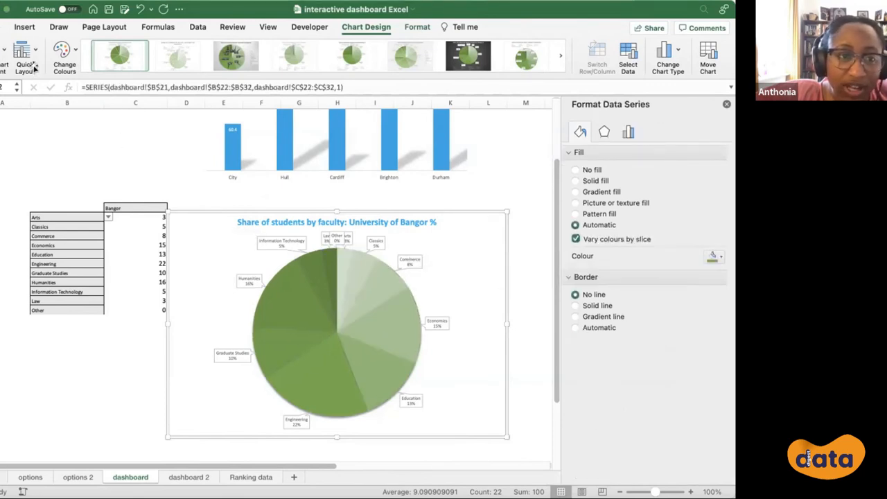
left_click(421, 270)
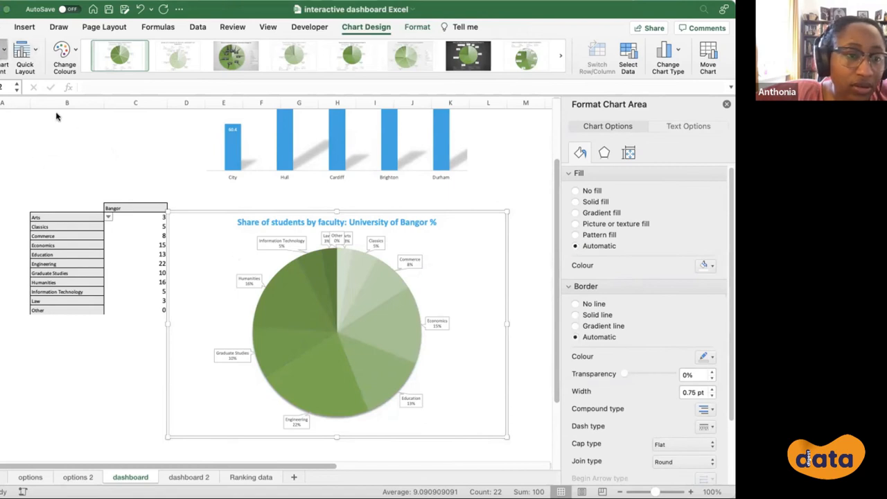
left_click(127, 88)
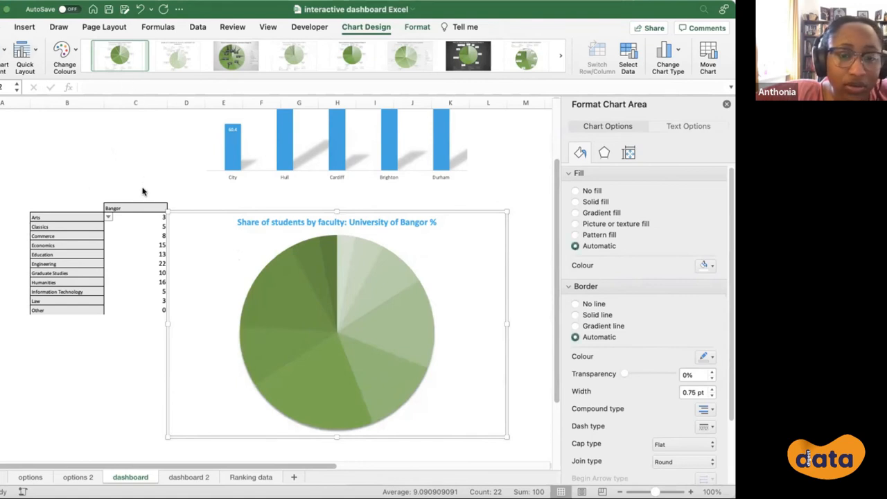
key("super+z")
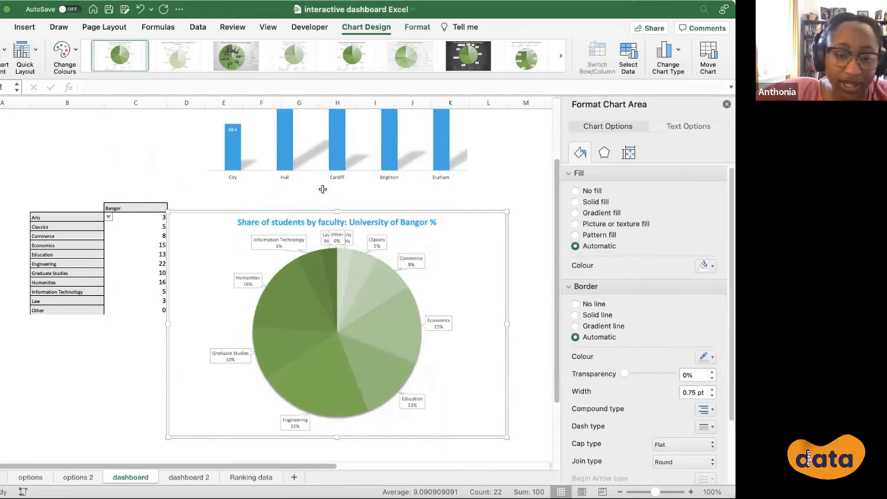
- Choose Bournemouth as the institution for the faculty table and pie chart
left_click(76, 206)
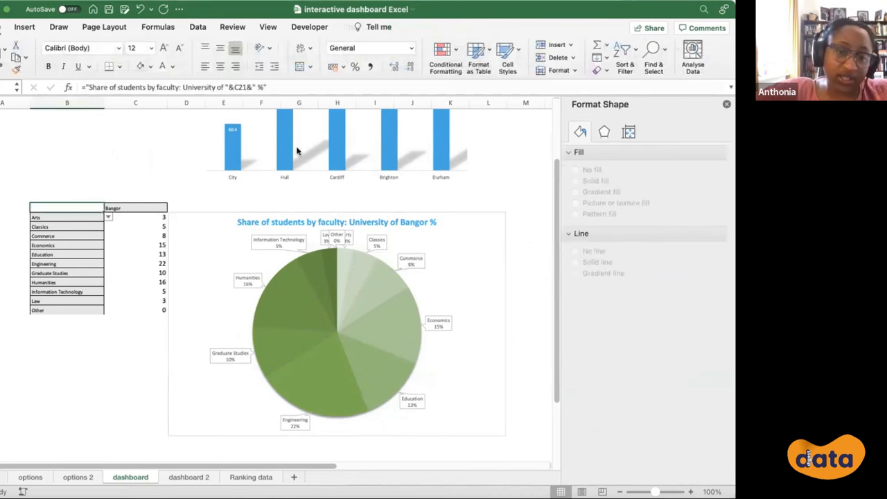
left_click(136, 209)
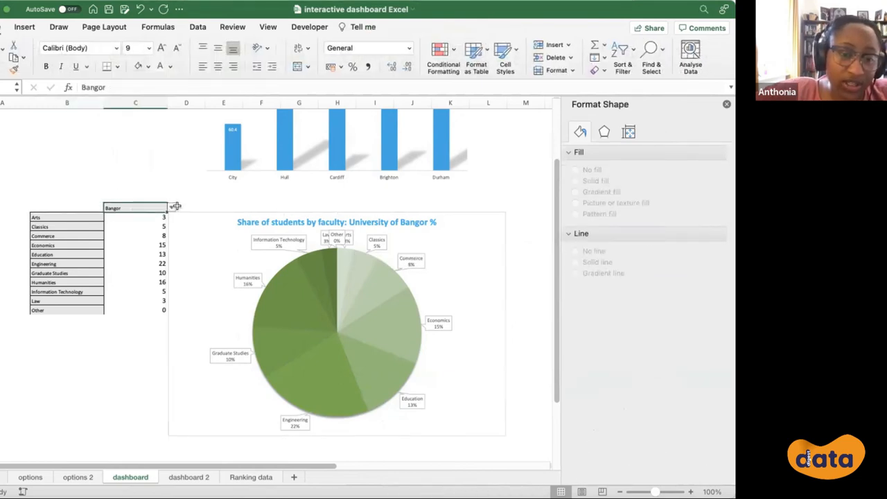
left_click(172, 208)
scroll(163, 286, "down", 3)
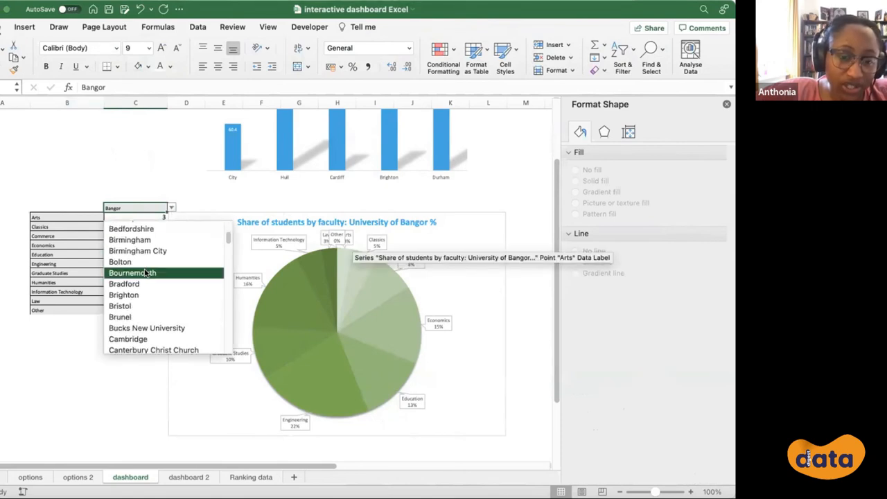
left_click(159, 275)
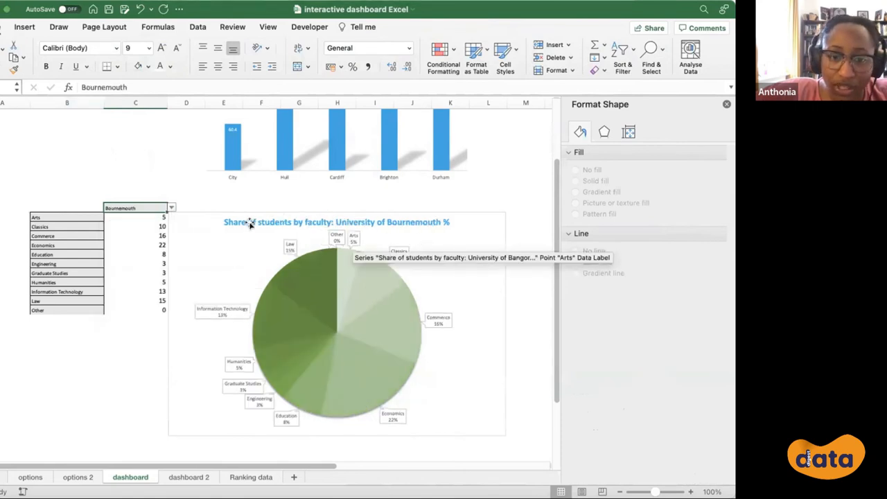
- Examine the formula in cell B21 that joins the pie chart's title text with the chosen institution in C21
left_click(73, 206)
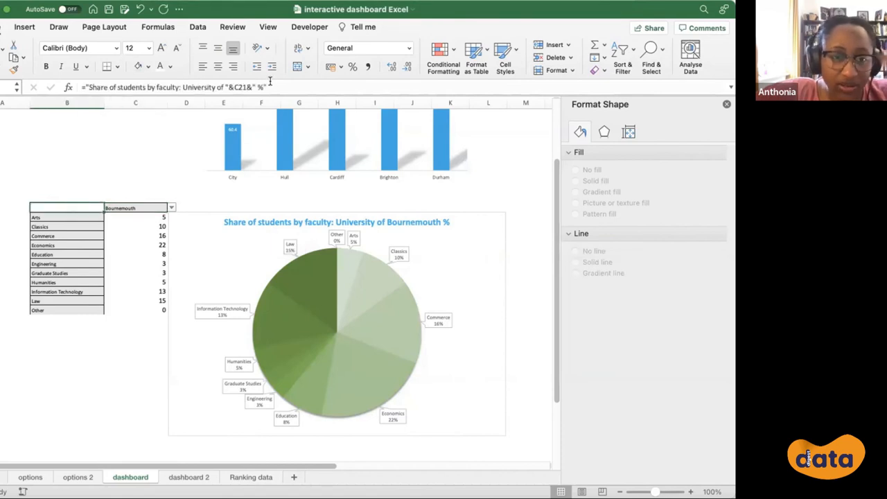
left_click(88, 85)
left_click_drag(88, 85, 200, 78)
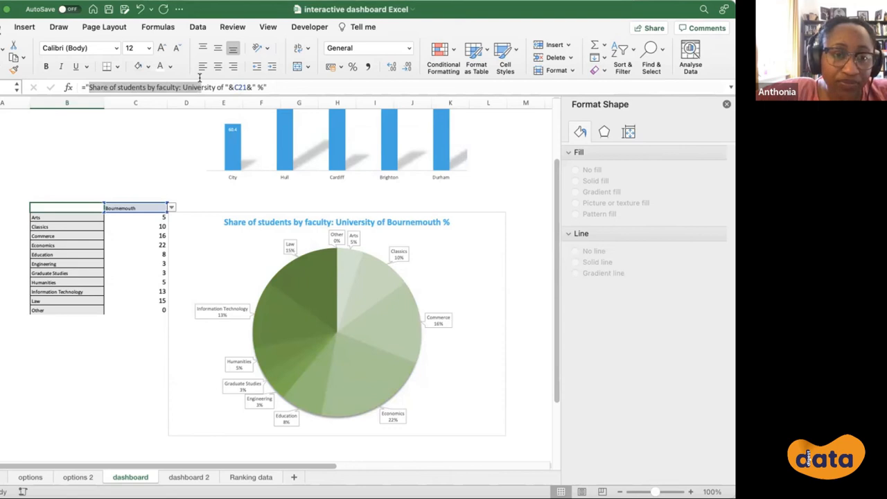
left_click_drag(200, 78, 226, 81)
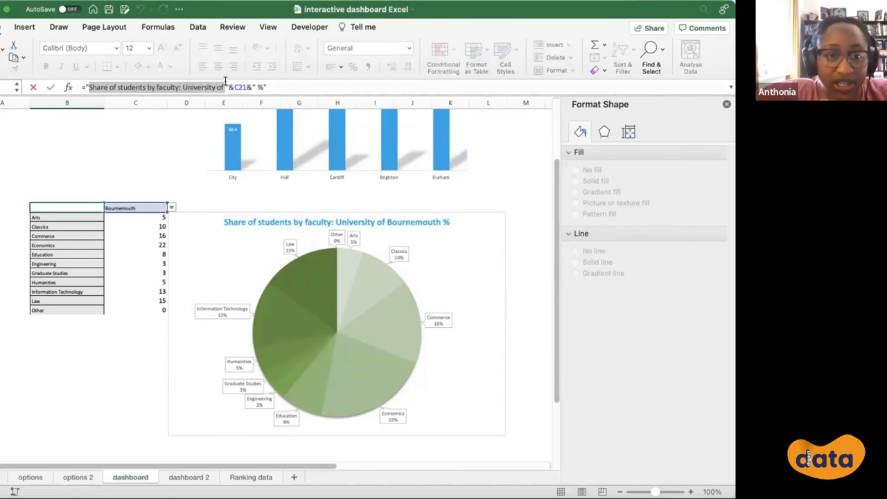
left_click_drag(225, 84, 230, 83)
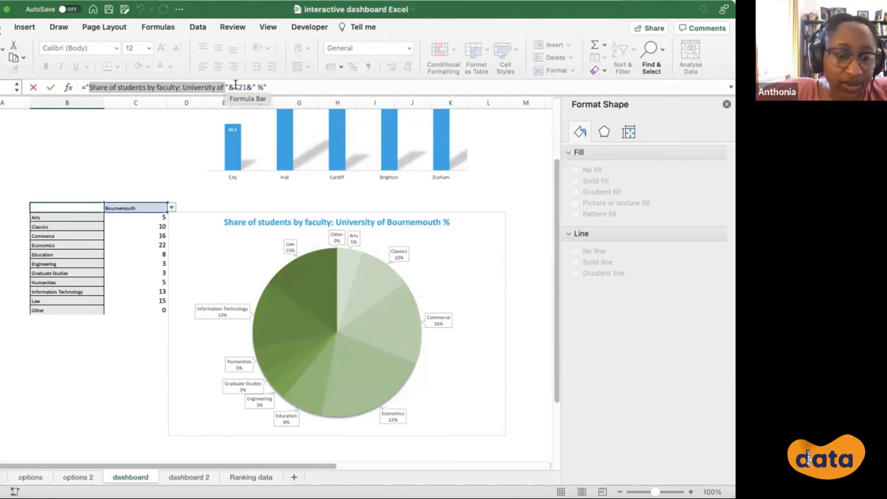
key("Escape")
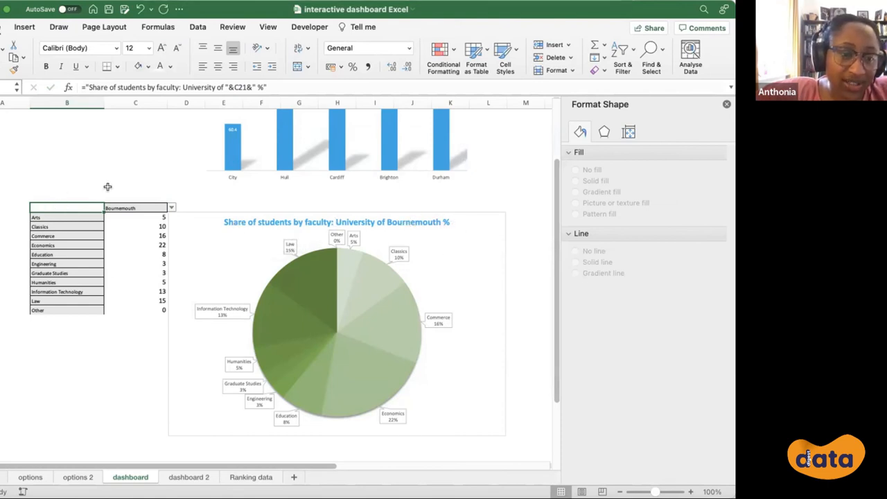
left_click(109, 86)
left_click_drag(109, 86, 303, 90)
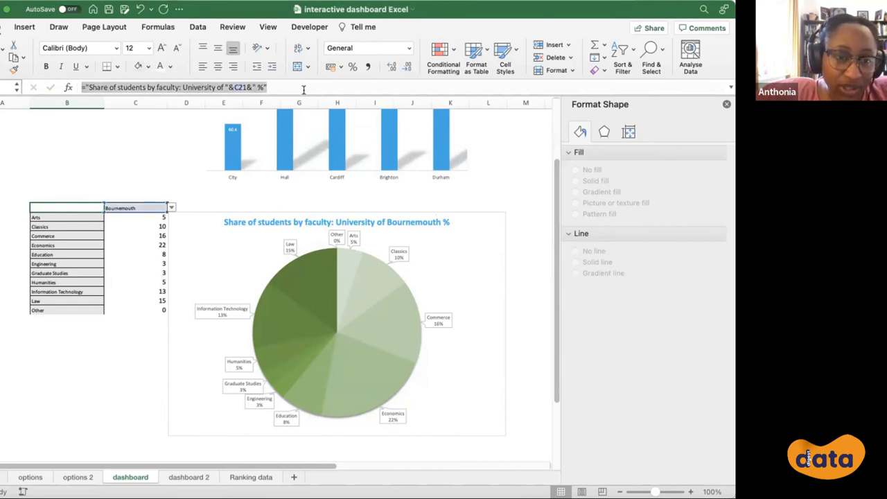
key("Escape")
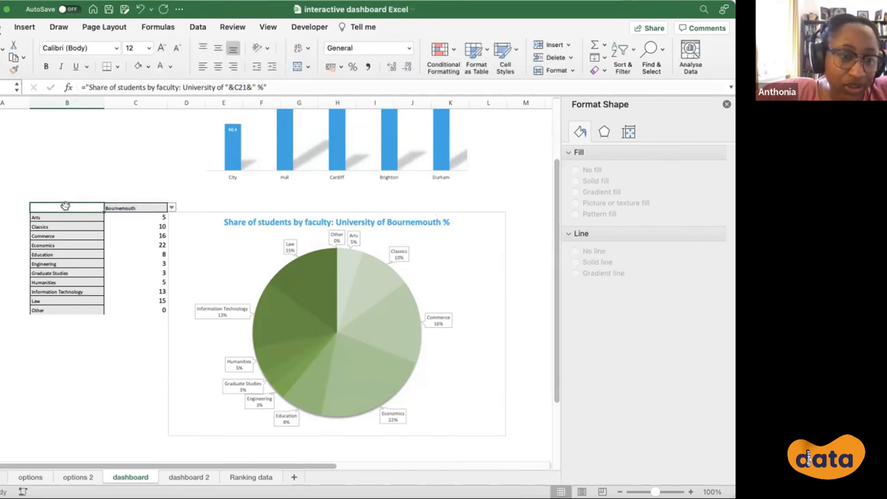
left_click(69, 216)
left_click(132, 208)
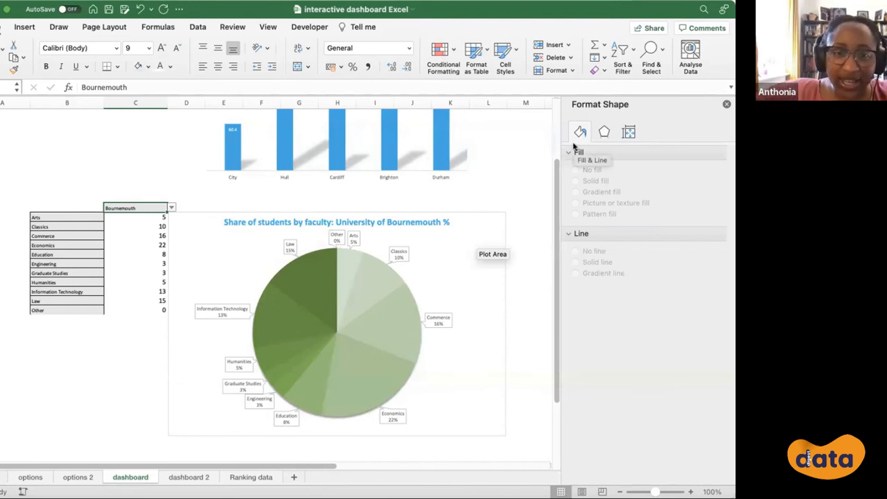
left_click(32, 159)
scroll(35, 158, "up", 5)
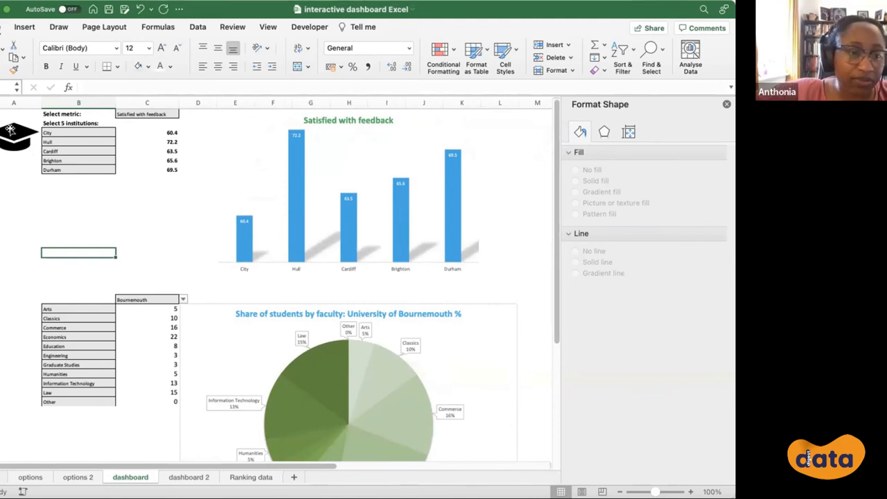
left_click(11, 131)
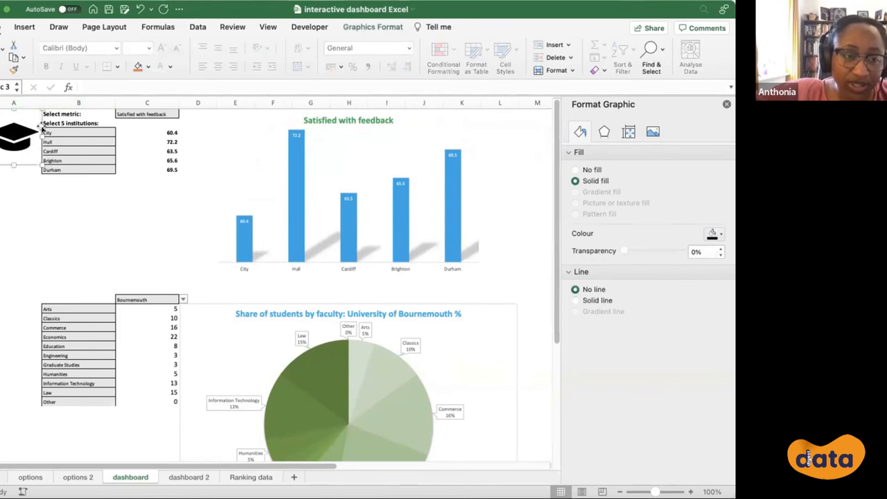
left_click(105, 216)
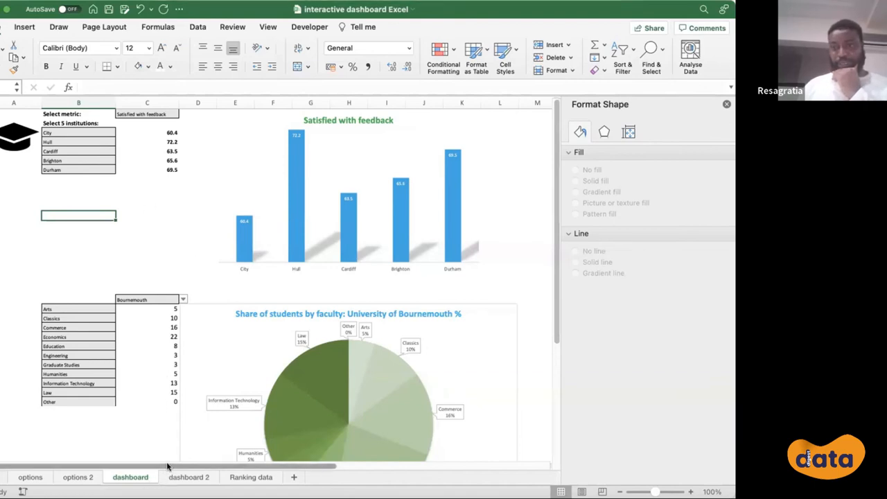
- Review the five institution choice tables on the options 2 sheet
left_click(85, 478)
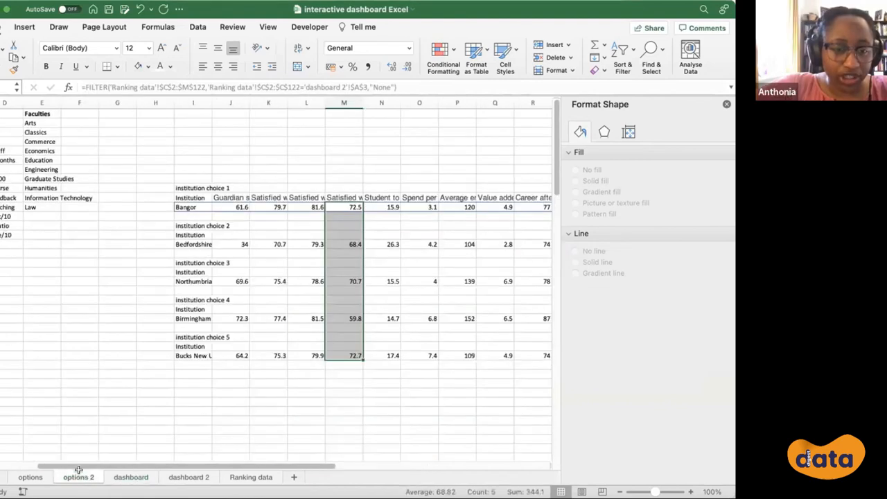
scroll(204, 326, "right", 5)
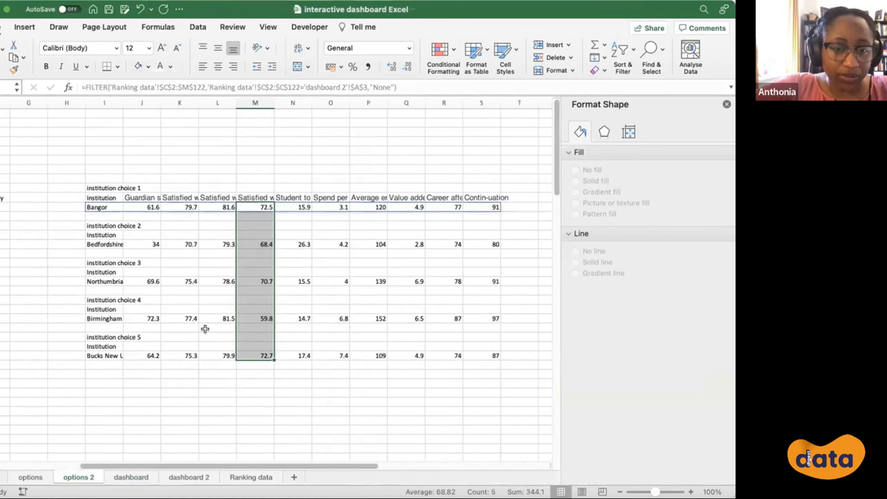
scroll(100, 302, "left", 2)
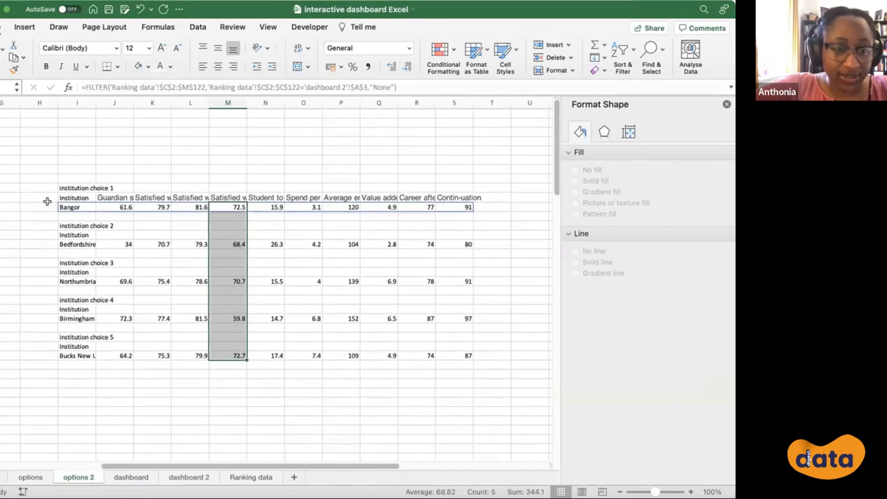
left_click(45, 201)
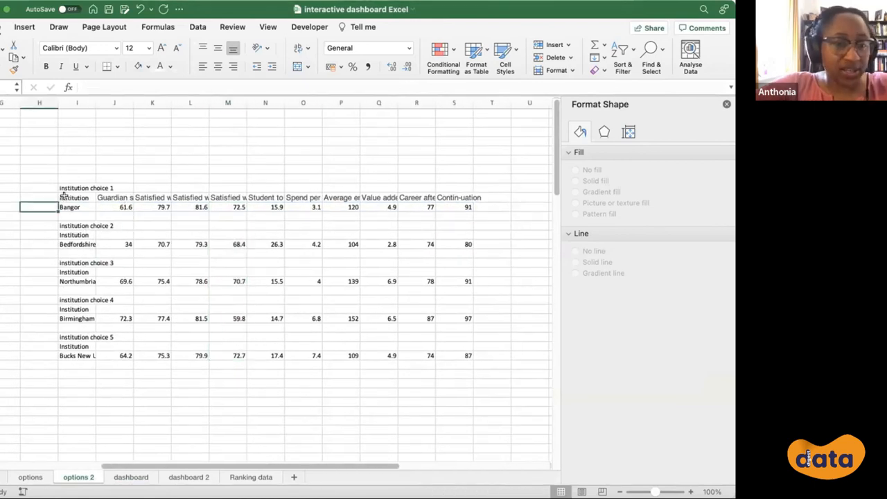
- Check the first institution's lookup formula on the dashboard sheet and choose Aberystwyth as the first institution
left_click(126, 477)
left_click_drag(59, 132, 71, 169)
left_click(154, 131)
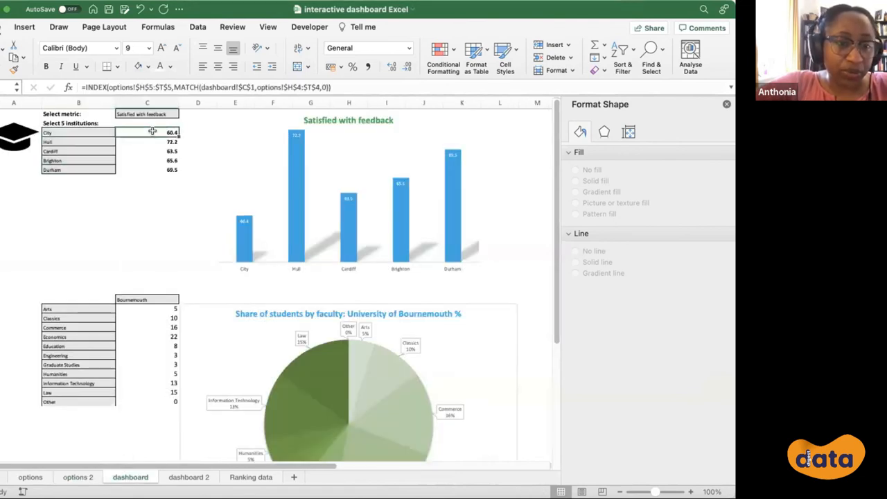
left_click(111, 132)
left_click(119, 132)
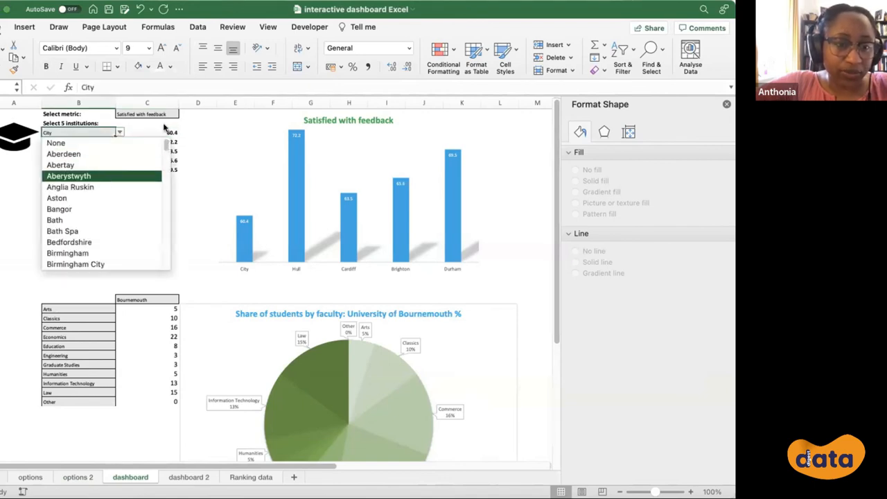
left_click(114, 178)
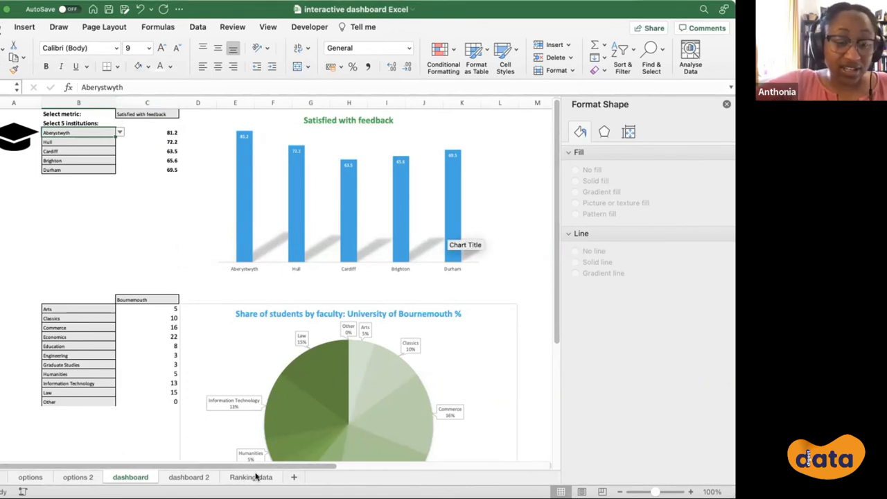
- Set the dashboard's comparison metric to Average entry tariff
left_click(147, 114)
left_click(183, 114)
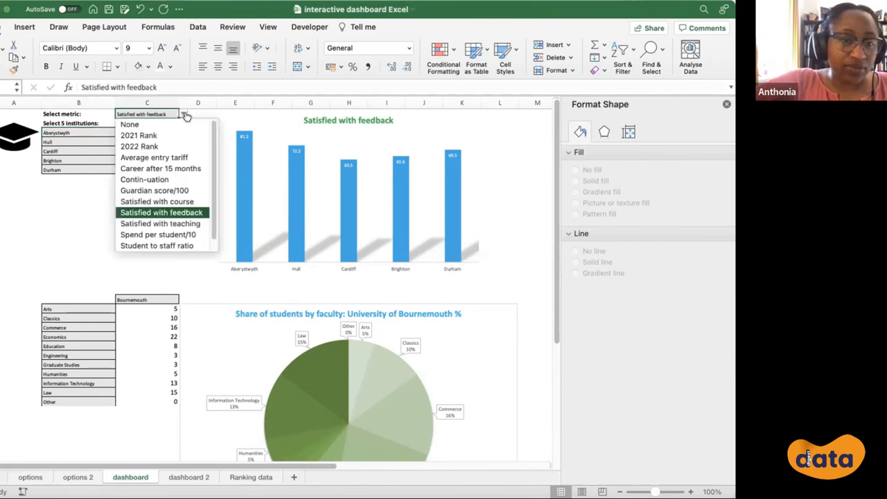
left_click(178, 159)
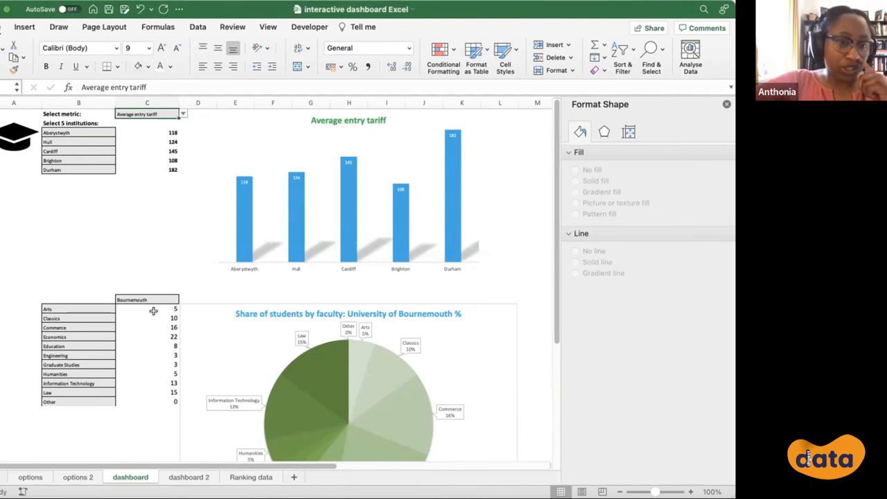
- Inspect the option lists and the stacked institution choice blocks in column I of the options 2 sheet
left_click(75, 476)
scroll(79, 196, "left", 6)
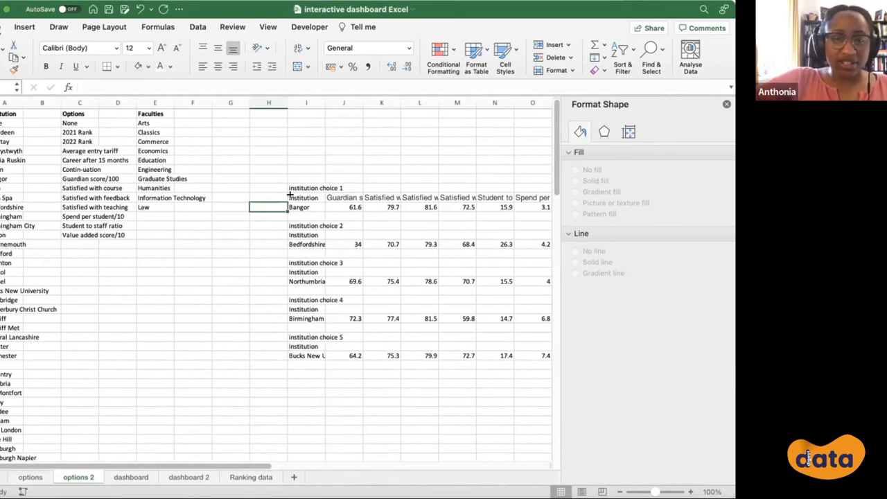
scroll(282, 250, "right", 4)
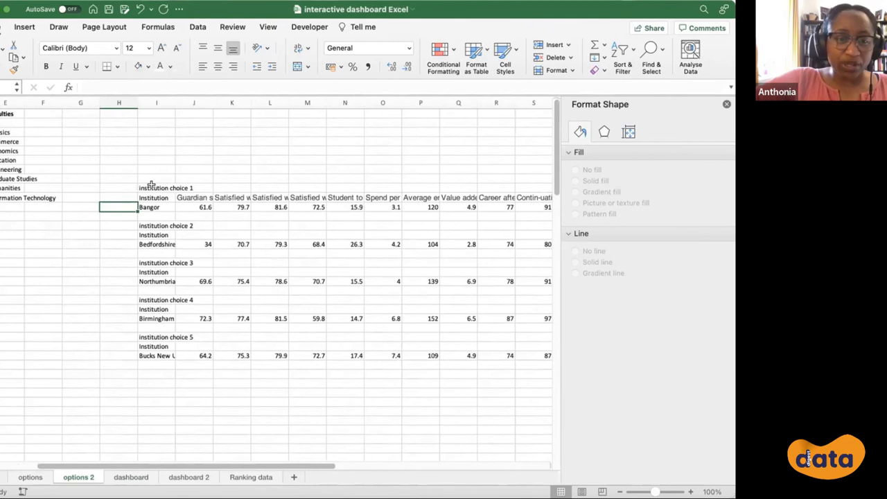
left_click_drag(155, 187, 162, 353)
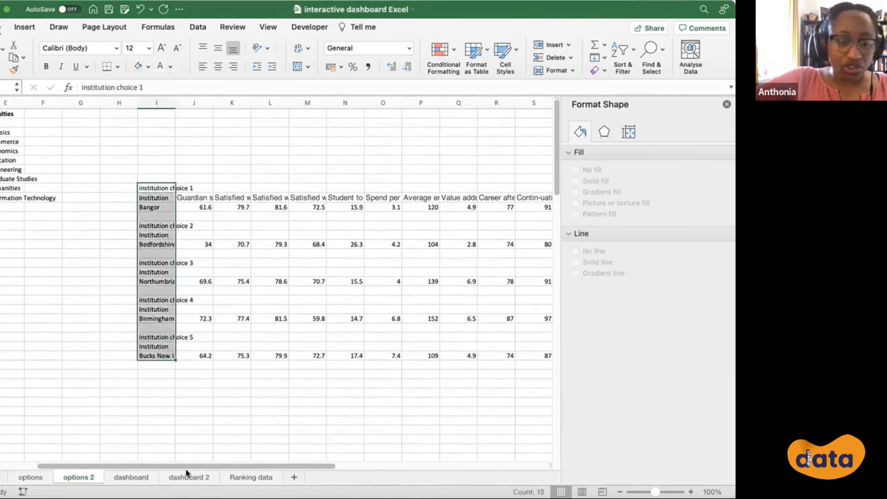
- Look through the Ranking data sheet that feeds the institution choices, and return to the tables on options 2
left_click(240, 477)
scroll(169, 182, "up", 8)
scroll(169, 182, "up", 4)
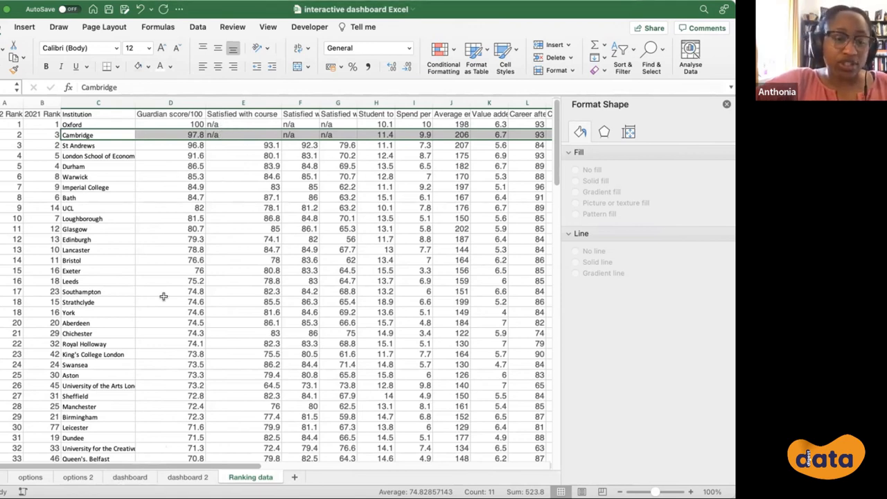
left_click(78, 475)
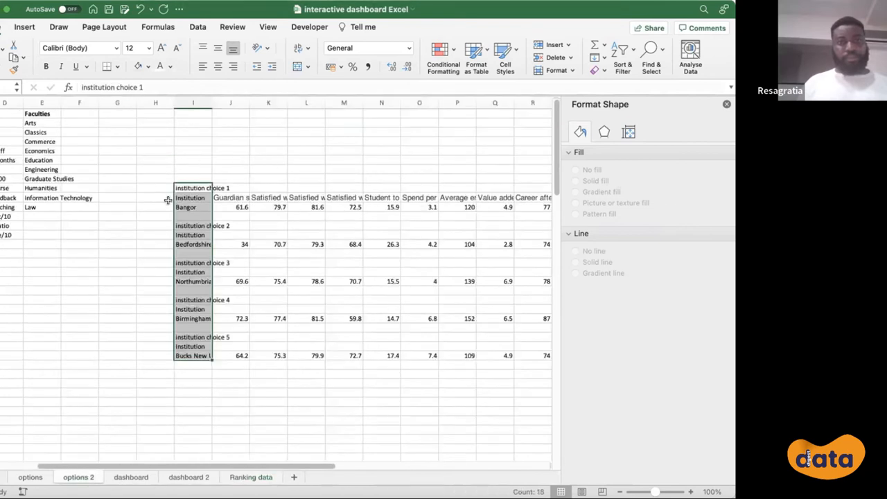
scroll(151, 242, "right", 5)
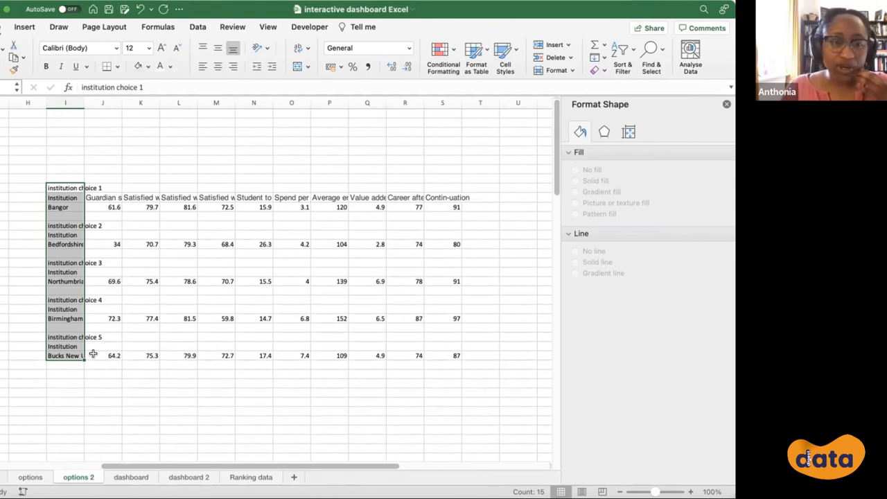
- Examine Institution choice 1's headings and FILTER formula on the options sheet, and check them against the Ranking data sheet
left_click(47, 476)
scroll(123, 306, "right", 2)
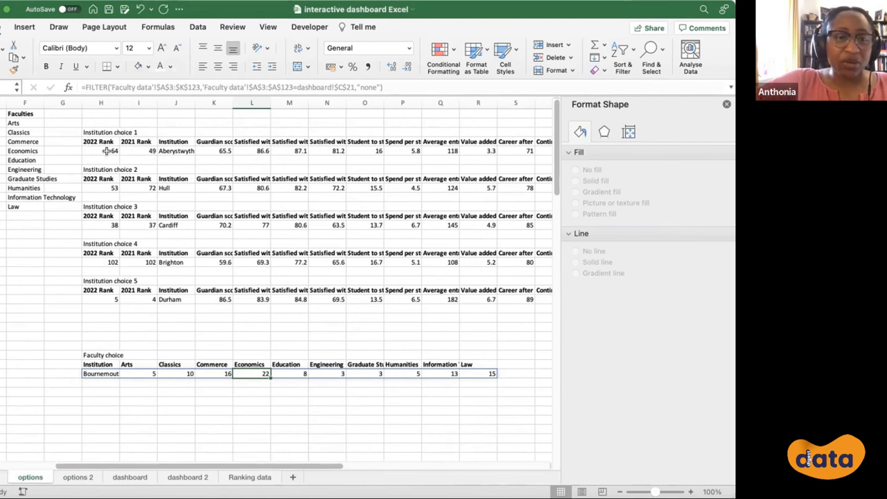
left_click(106, 149)
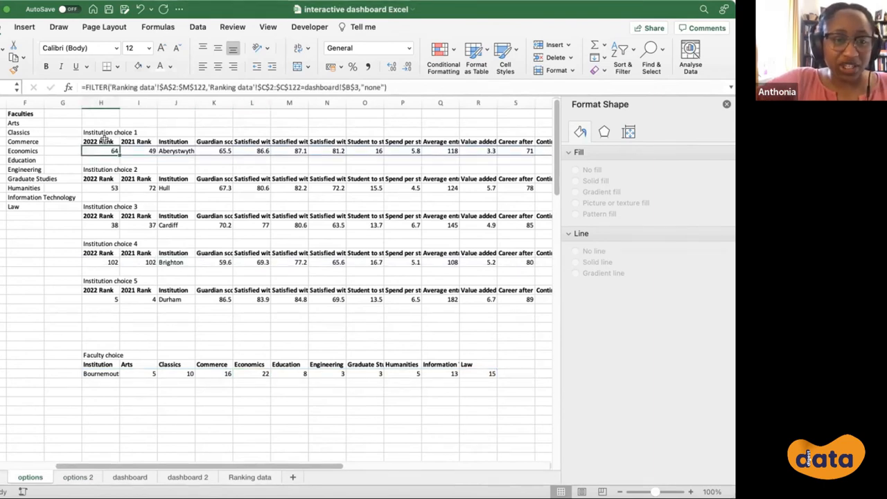
left_click(137, 141)
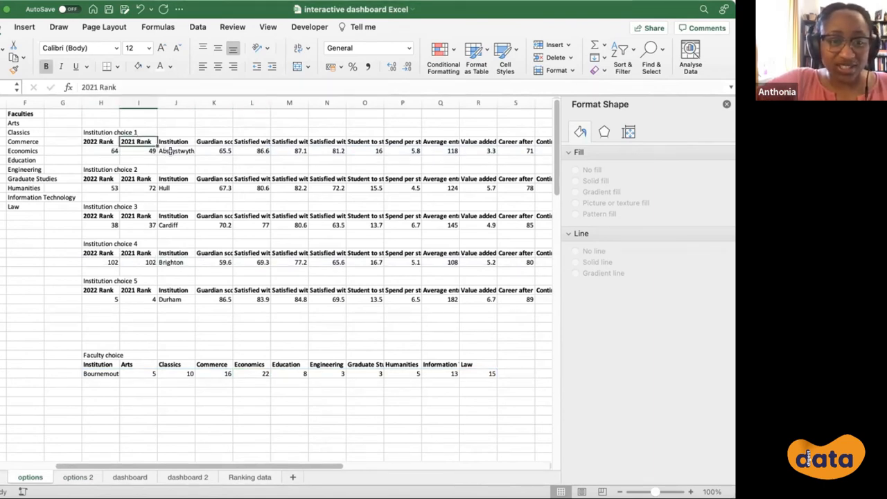
left_click(170, 150)
left_click(226, 141)
left_click(225, 149)
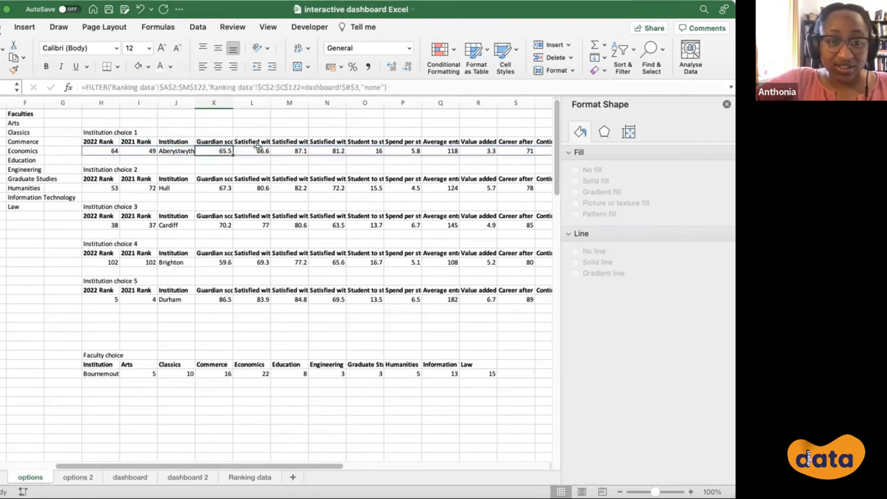
left_click(259, 143)
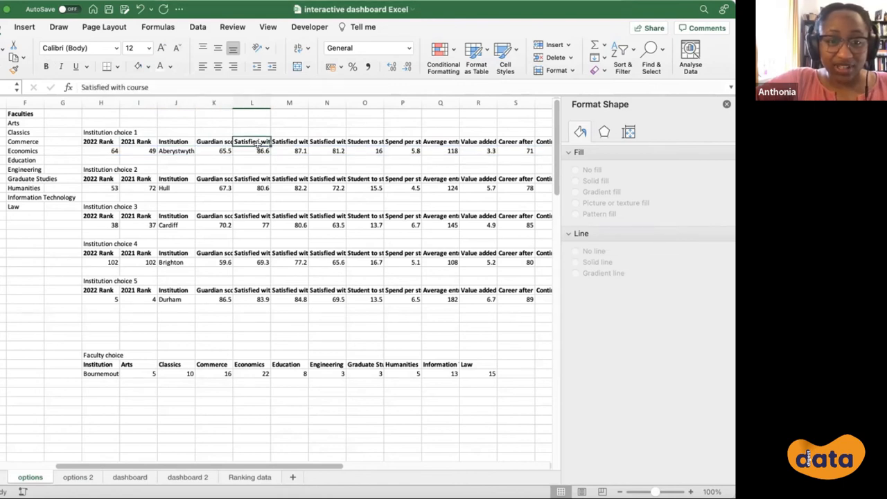
left_click(103, 141)
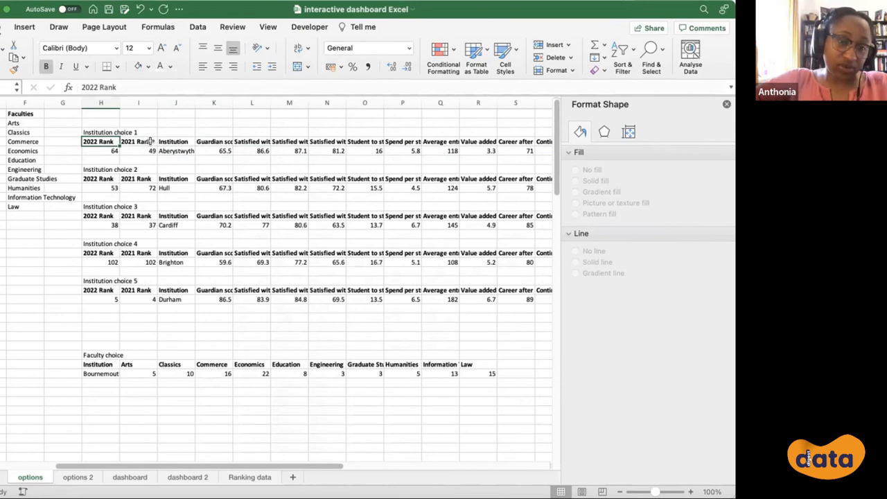
left_click(111, 150)
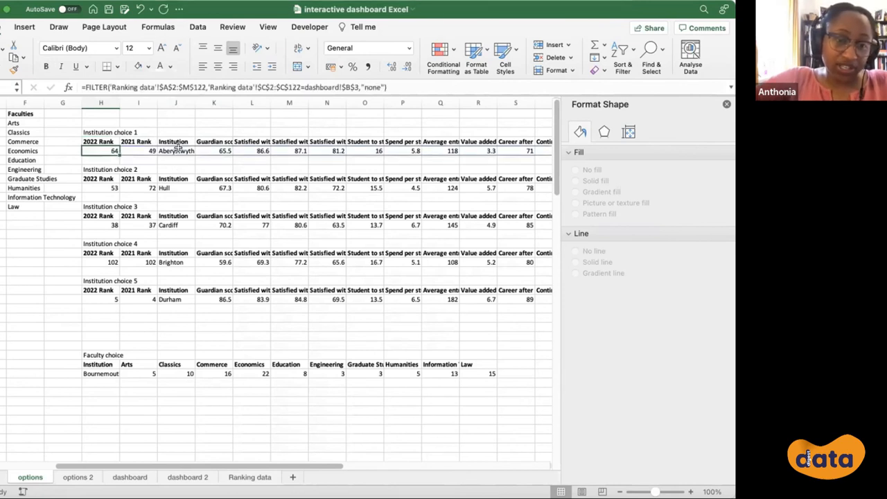
left_click(249, 478)
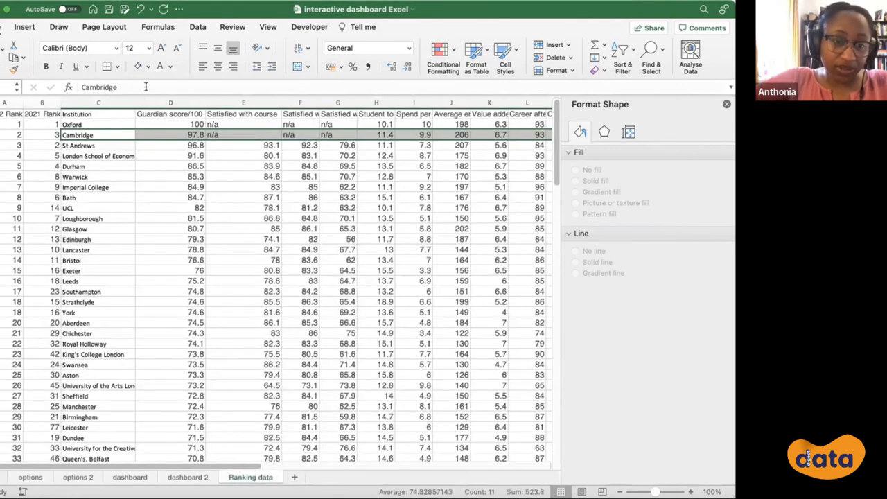
- Step through every metric in the institution choice 1 row on the options 2 sheet, starting from its Guardian score
left_click(88, 477)
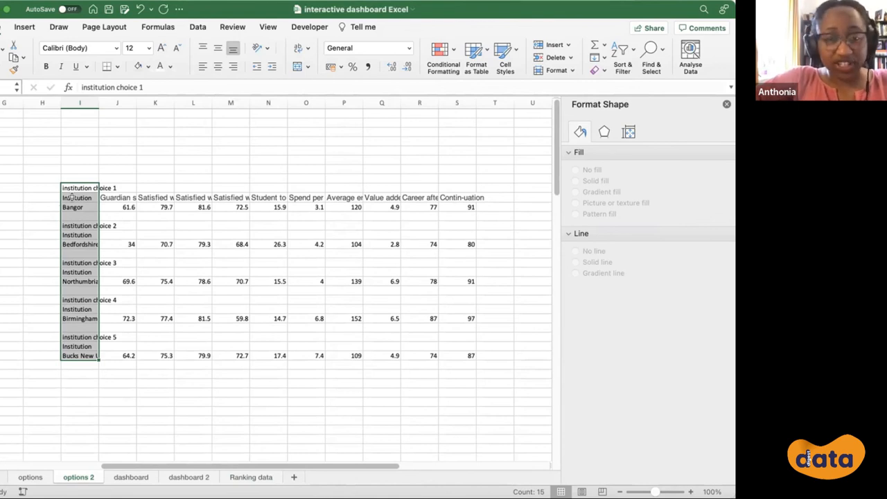
left_click(122, 209)
key("Right")
key("Right")
key("Right")
key("Right")
key("Right")
key("Right")
key("Right")
key("Right")
key("Right")
key("Right")
left_click(84, 213)
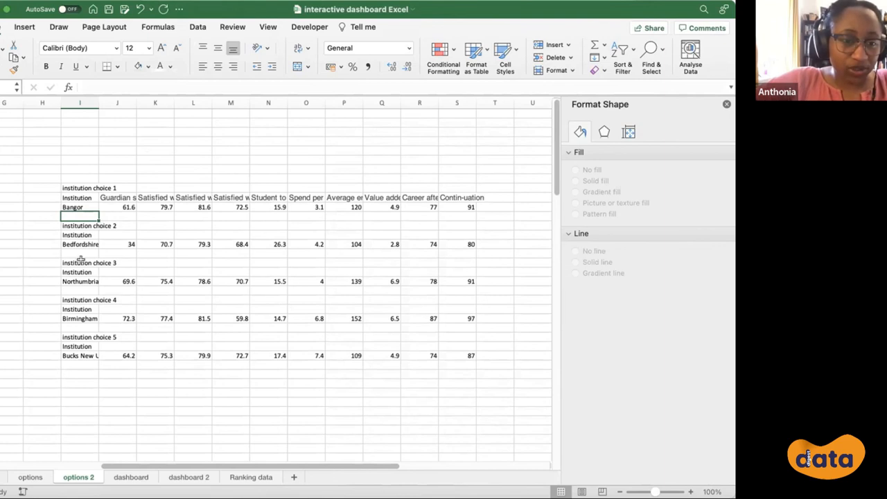
- Copy the first institution drop-down cell on the dashboard sheet into the empty cell B10 below the institution list
left_click(130, 477)
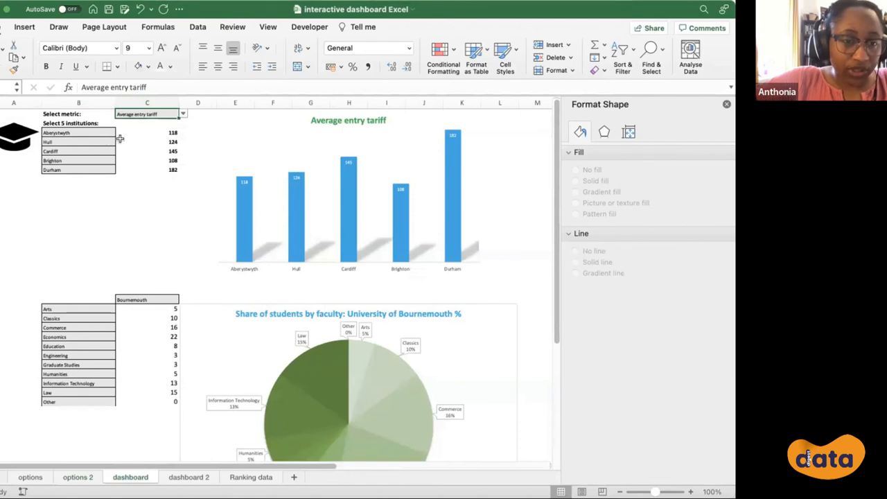
left_click(69, 196)
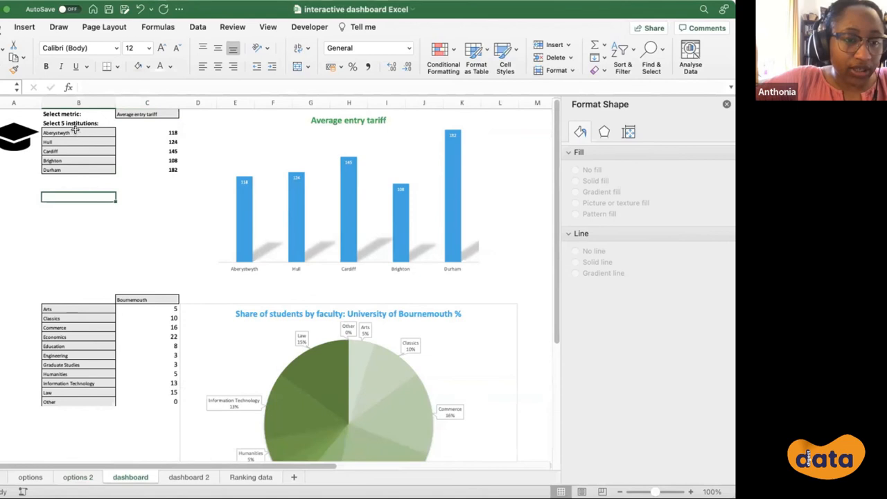
left_click(74, 131)
key("super+c")
left_click(60, 196)
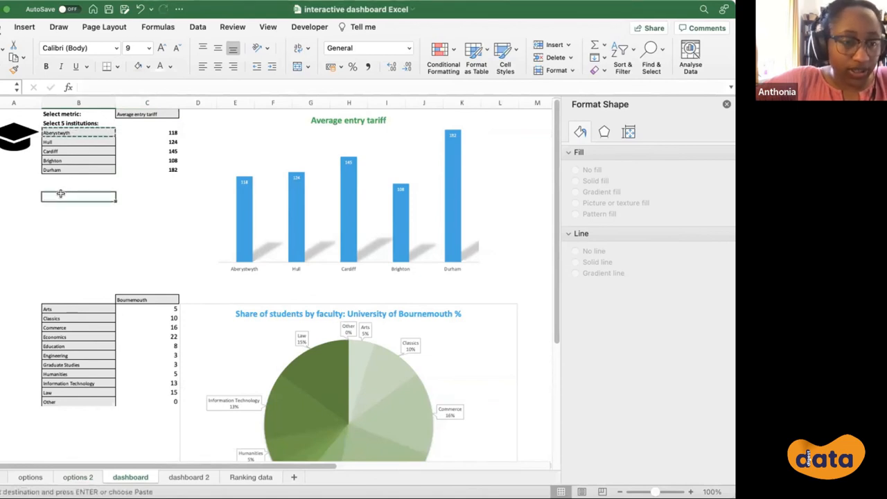
key("super+v")
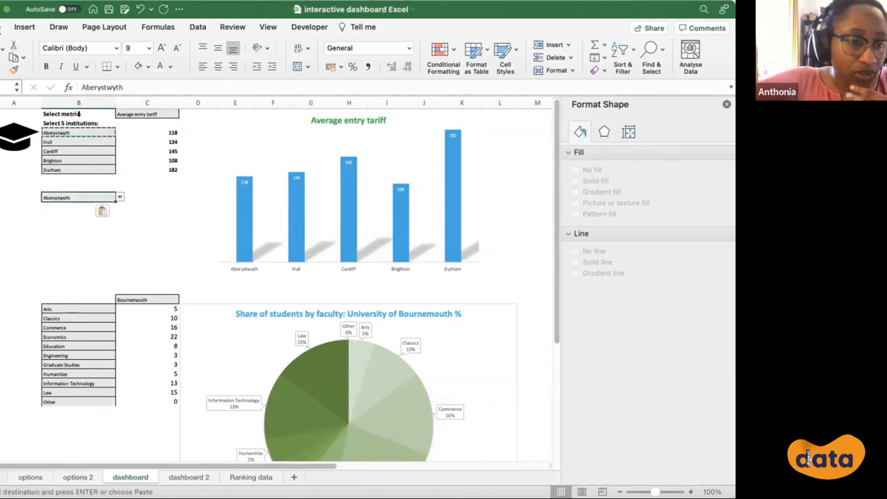
left_click(146, 197)
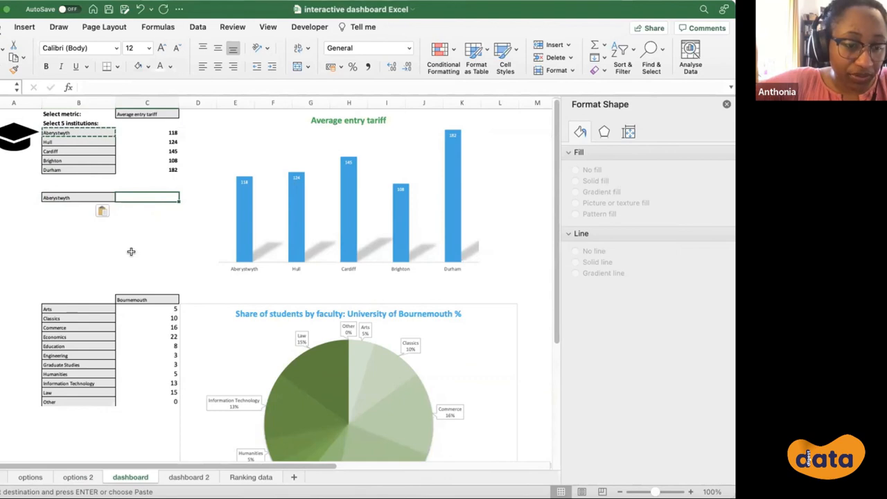
- Hide the options 2 sheet and select the copied institution drop-down on the dashboard sheet
left_click(76, 477)
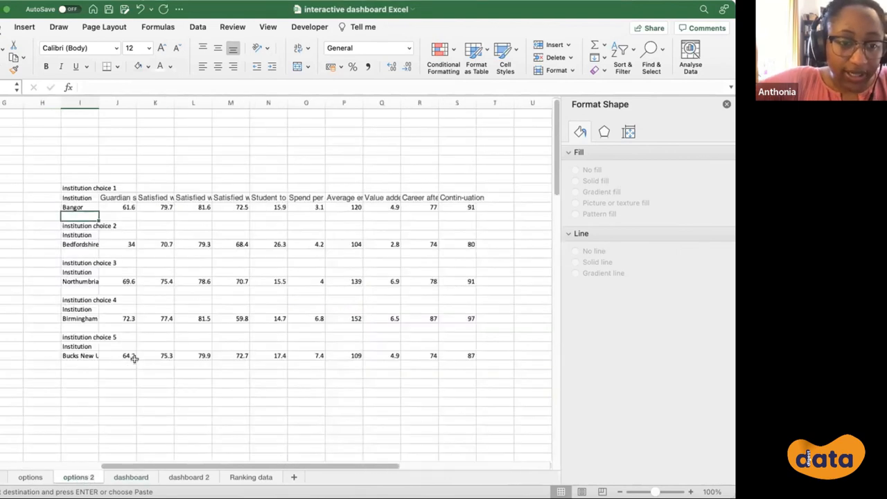
right_click(81, 478)
left_click(95, 436)
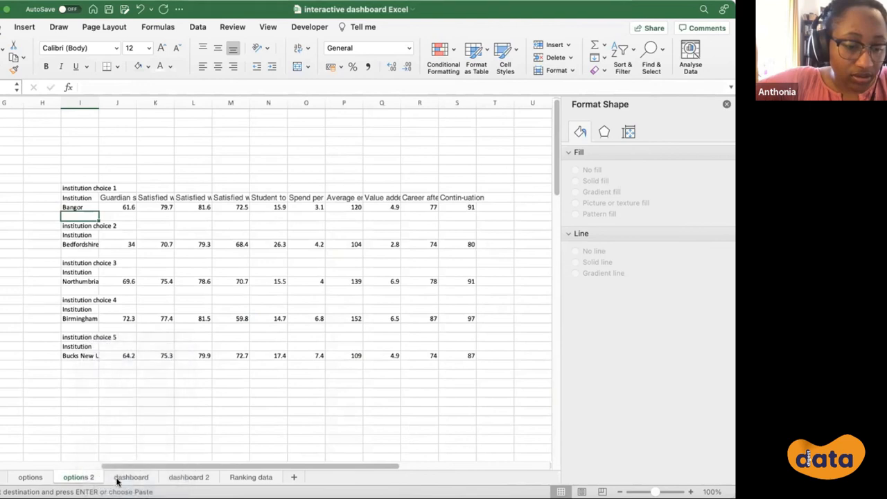
left_click(86, 199)
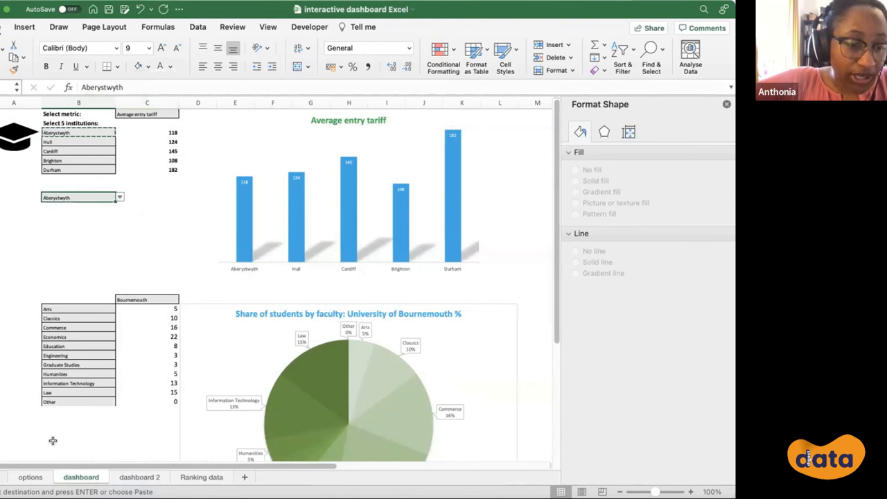
- Compare institution choice 1's FILTER row on the options sheet with the metric selector and the empty cell C10 on the dashboard
left_click(29, 477)
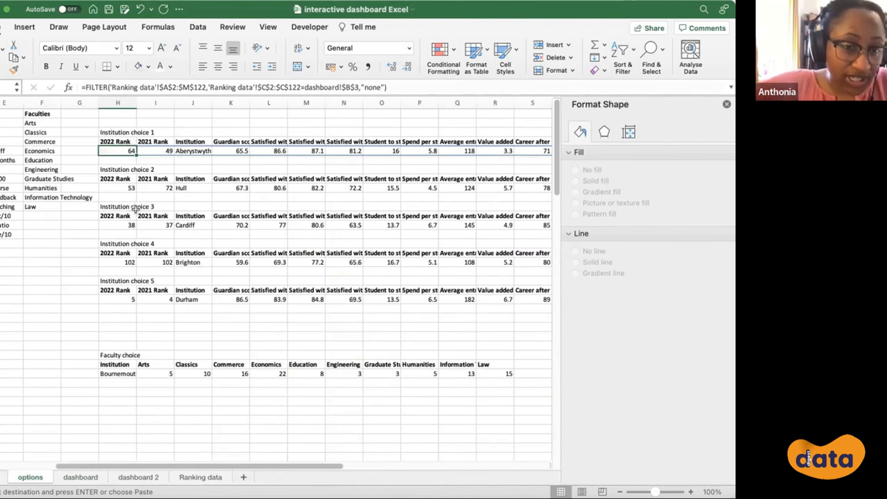
left_click(194, 151)
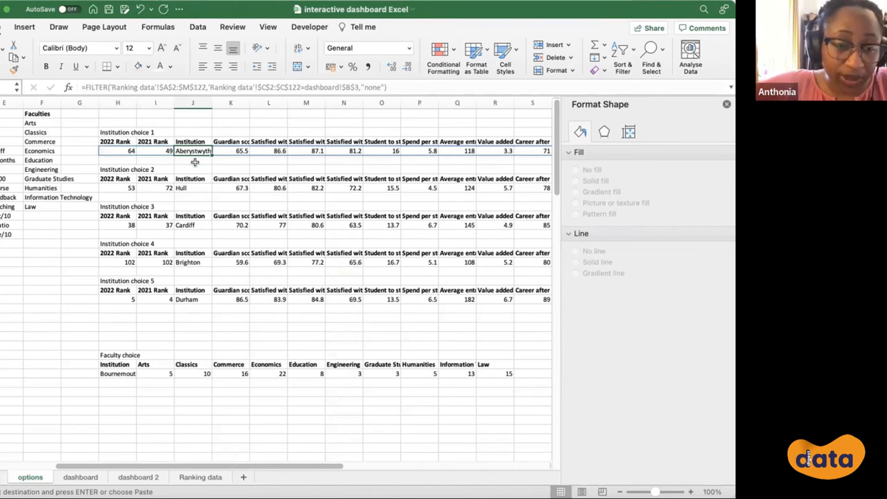
left_click(86, 478)
left_click(153, 197)
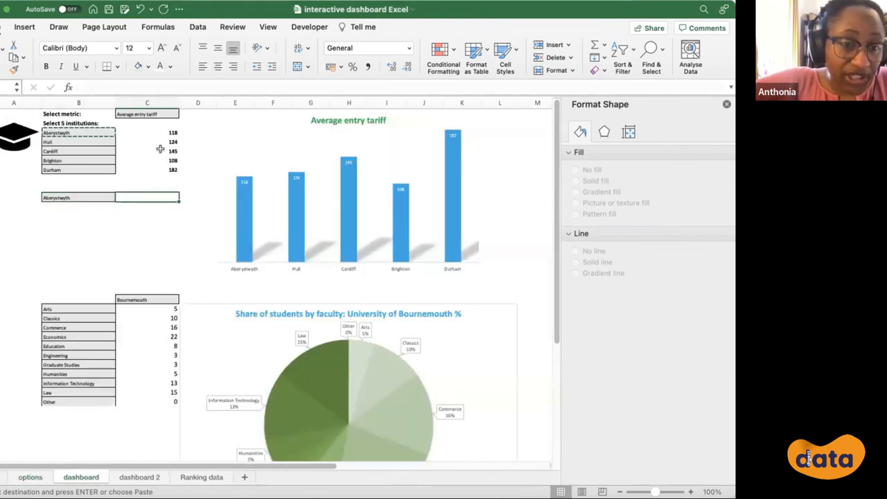
left_click(151, 112)
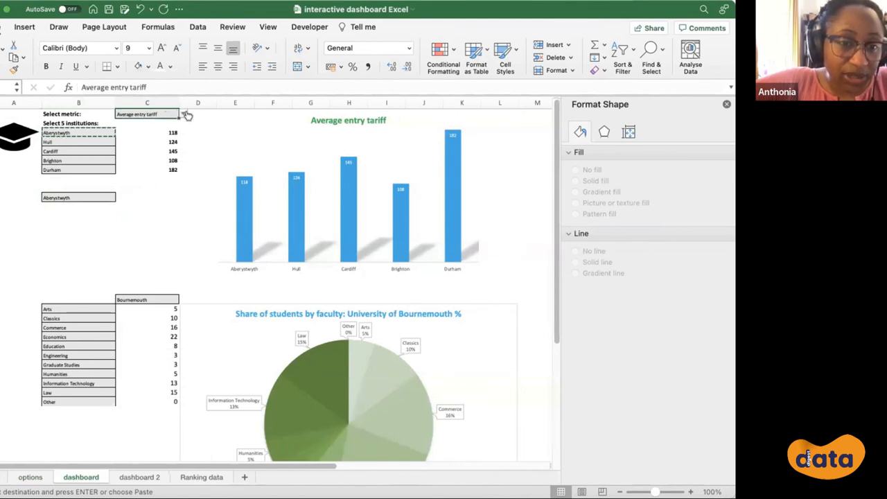
left_click(155, 196)
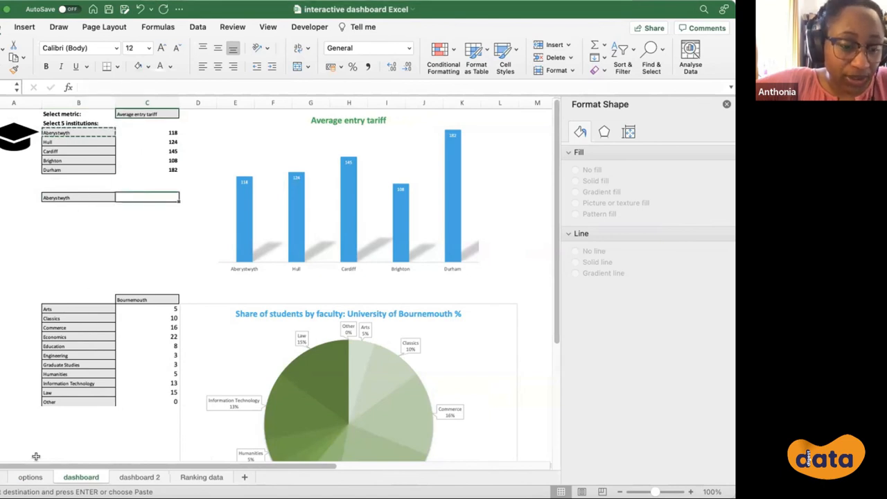
- Examine institution choice 1's metric values and their headings from Guardian score to Continuation on the options sheet
left_click(32, 478)
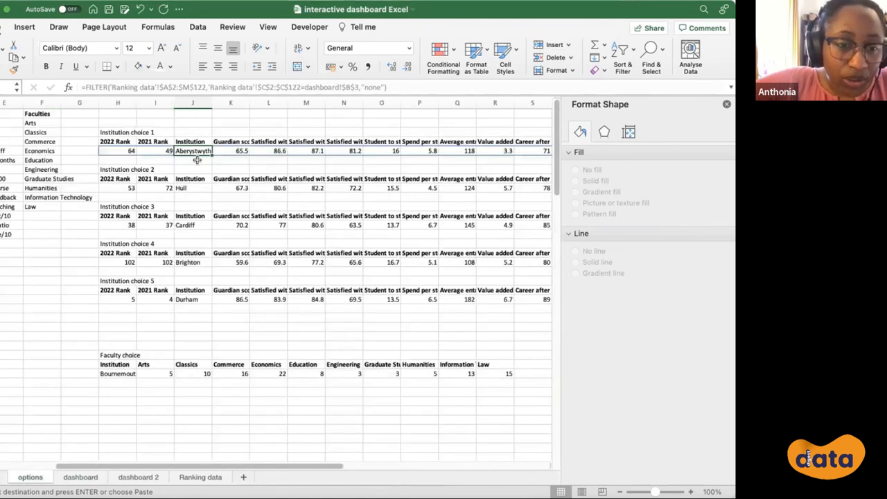
scroll(196, 160, "right", 4)
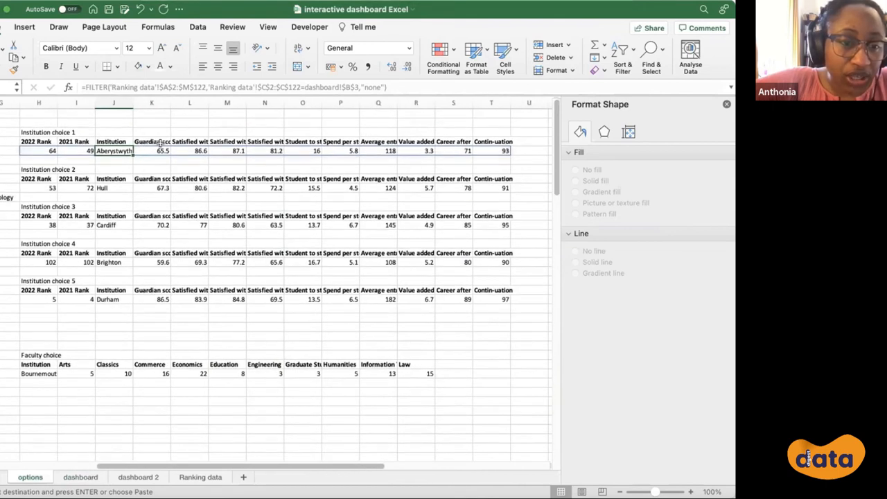
left_click(158, 151)
left_click_drag(158, 150, 493, 146)
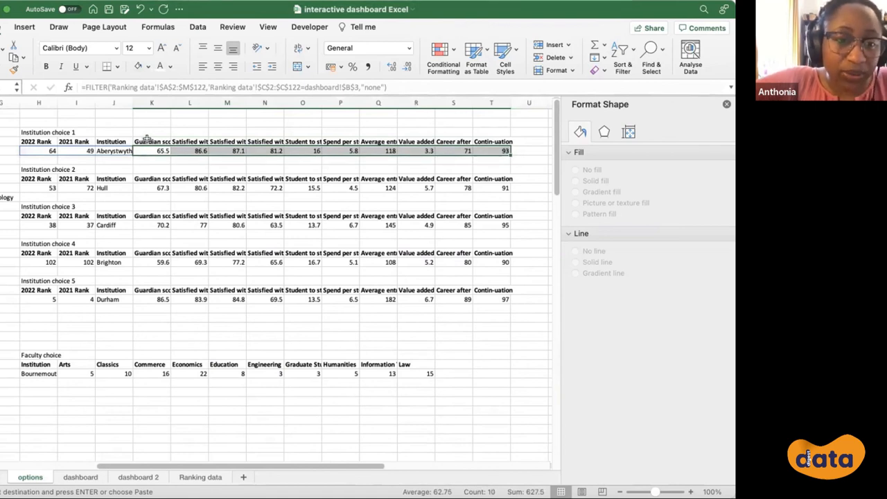
left_click_drag(147, 141, 500, 136)
left_click(213, 149)
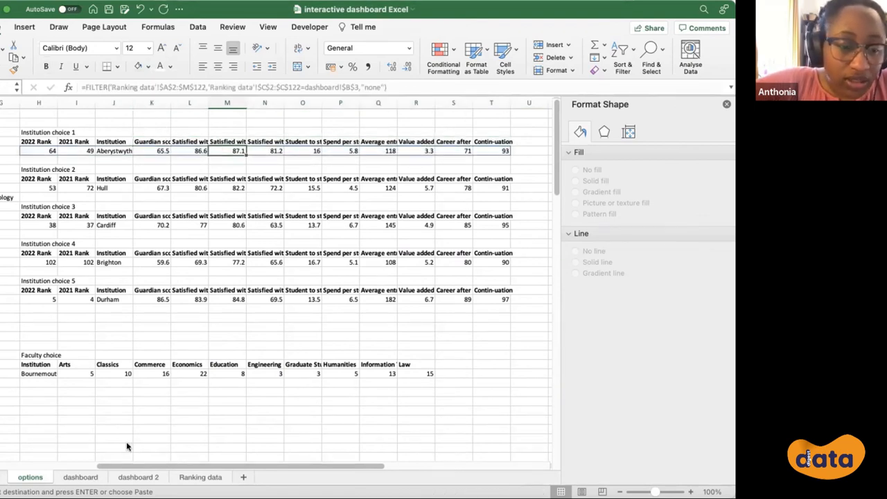
left_click(73, 476)
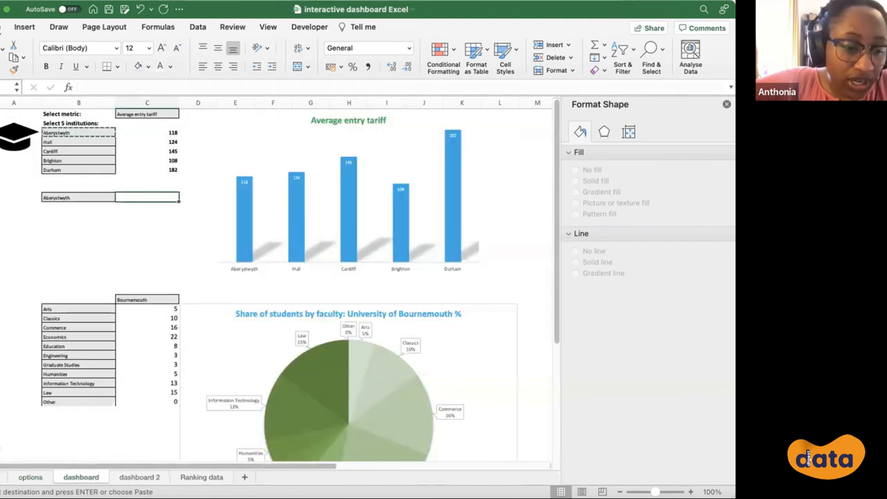
- Widen the options sheet's Average entry tariff column to show its full heading, and review institution choice 1's metric values against it
left_click(28, 476)
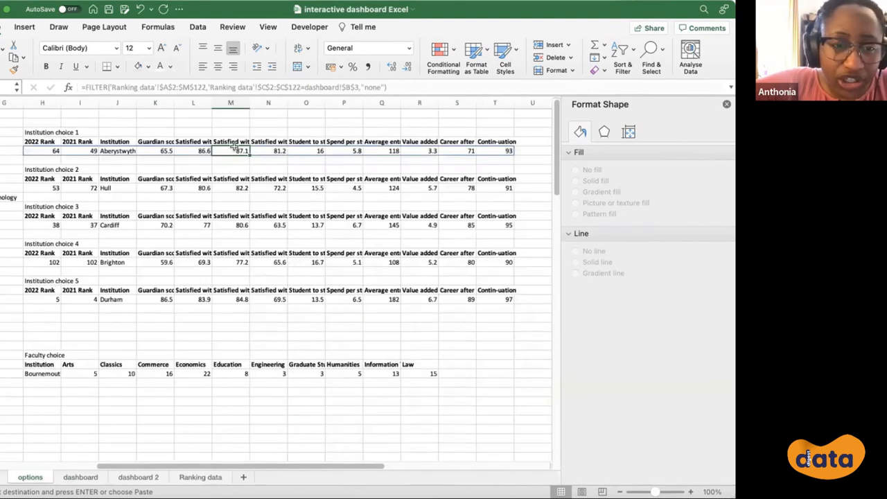
left_click_drag(401, 102, 438, 103)
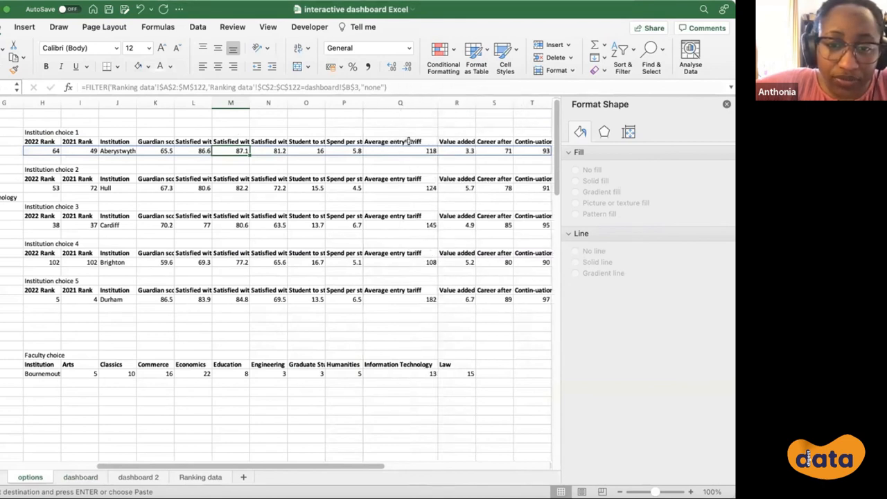
left_click(413, 142)
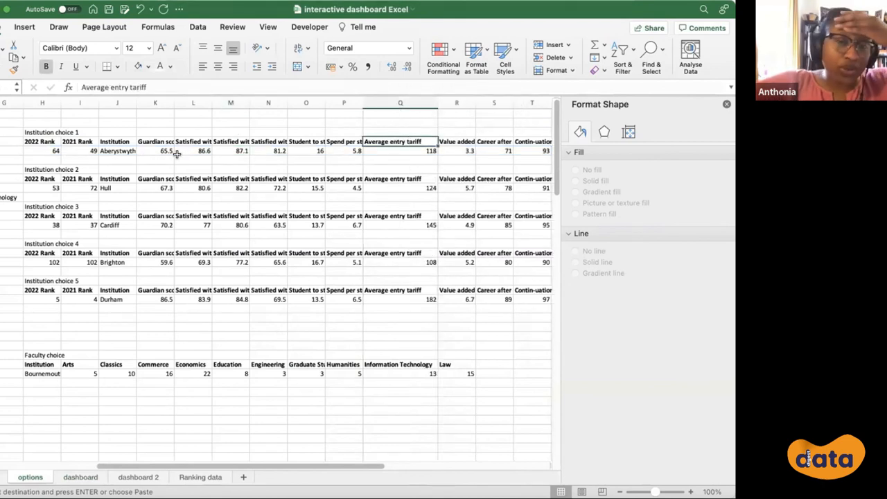
scroll(158, 200, "right", 3)
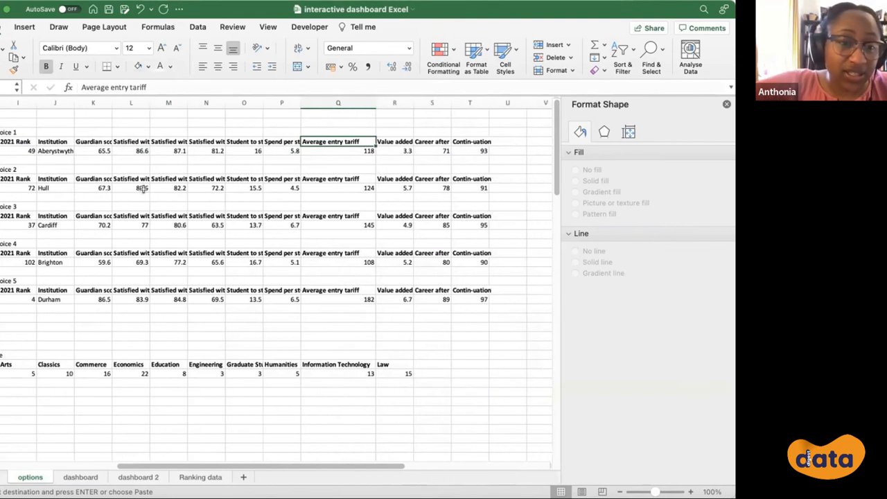
left_click(95, 150)
left_click_drag(442, 149, 471, 150)
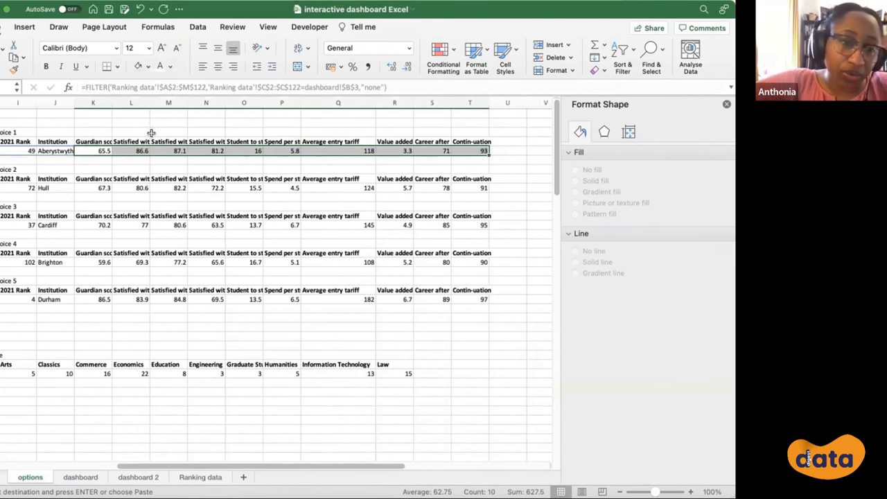
left_click(348, 141)
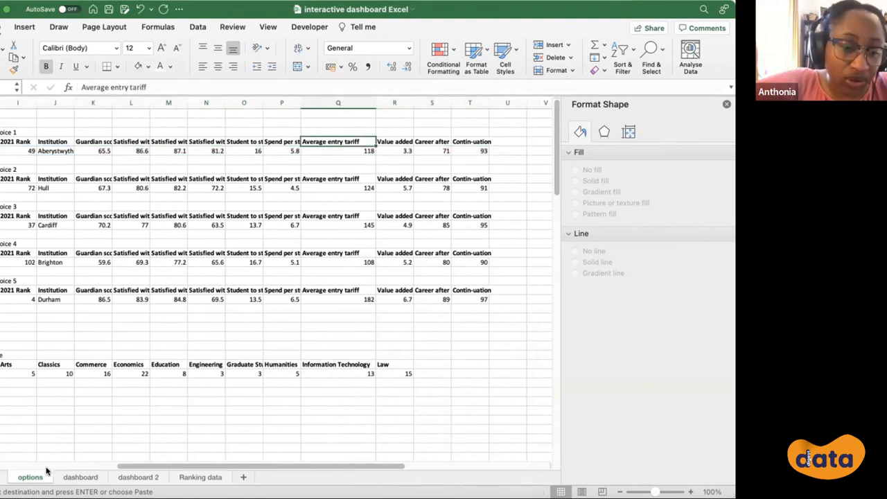
- Start an INDEX formula in dashboard cell C10, beside the copied institution drop-down, with options!K5:T5 as its array
left_click(81, 477)
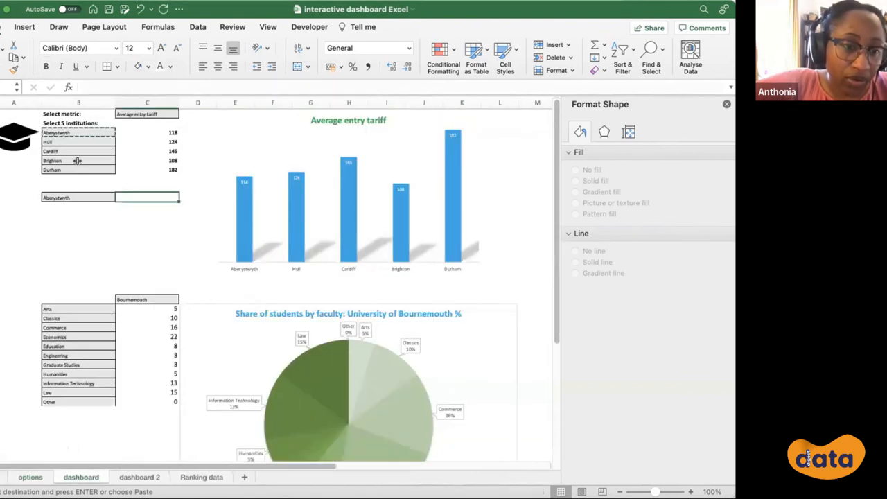
left_click(77, 197)
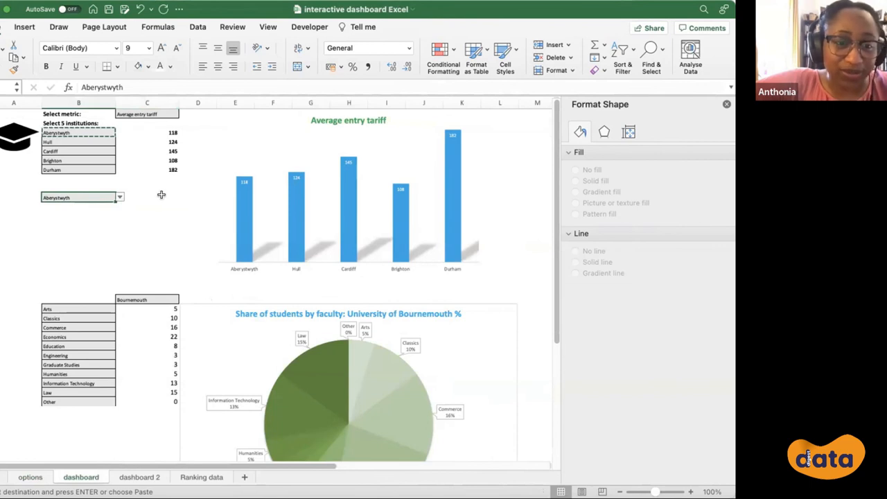
left_click(161, 197)
type("=")
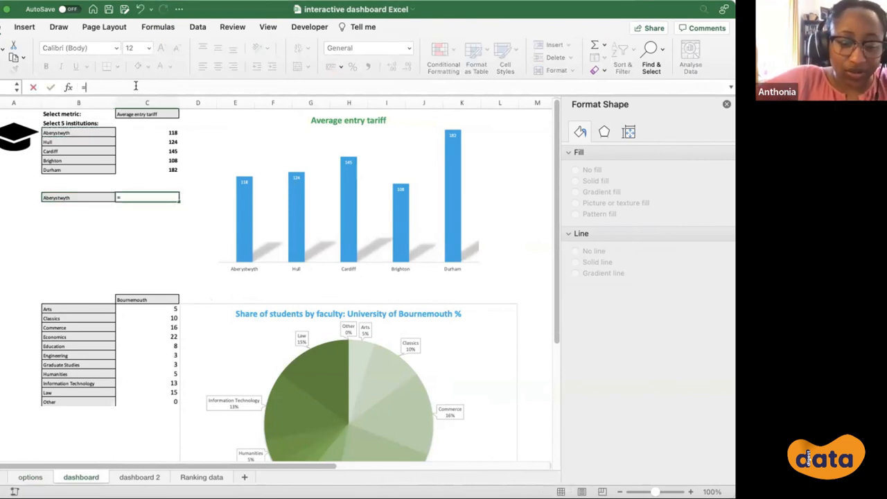
type("in")
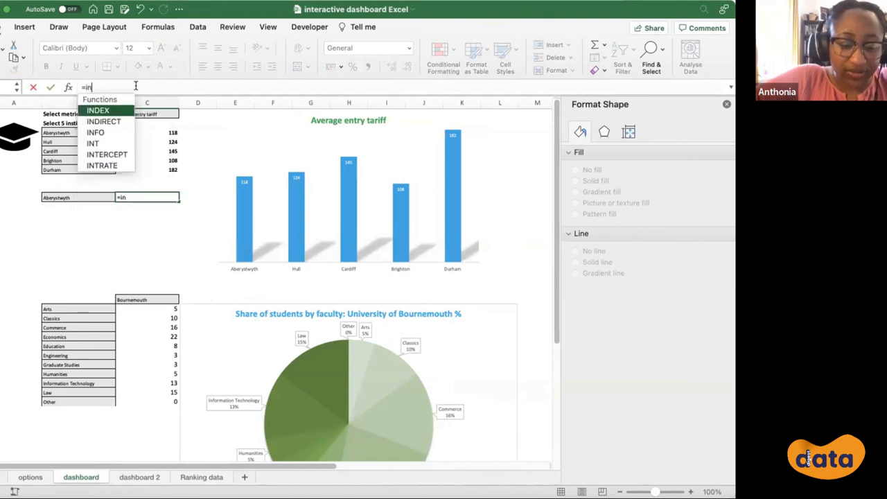
type("dex(")
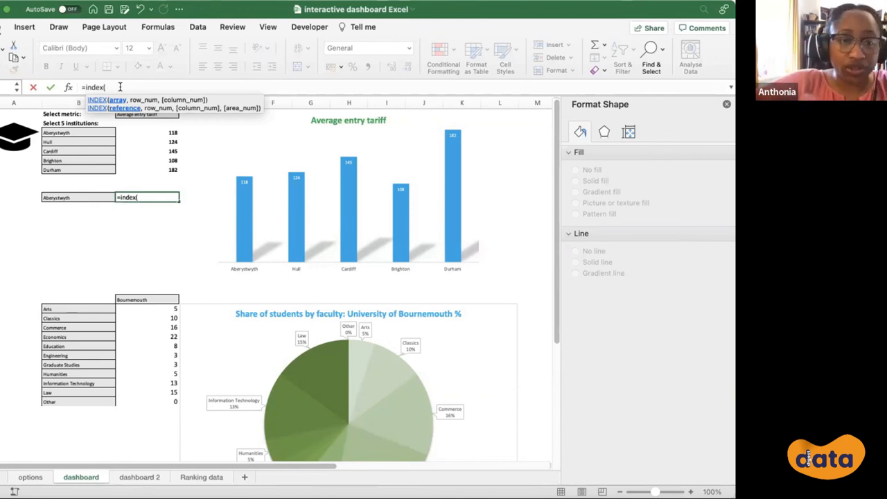
left_click(116, 100)
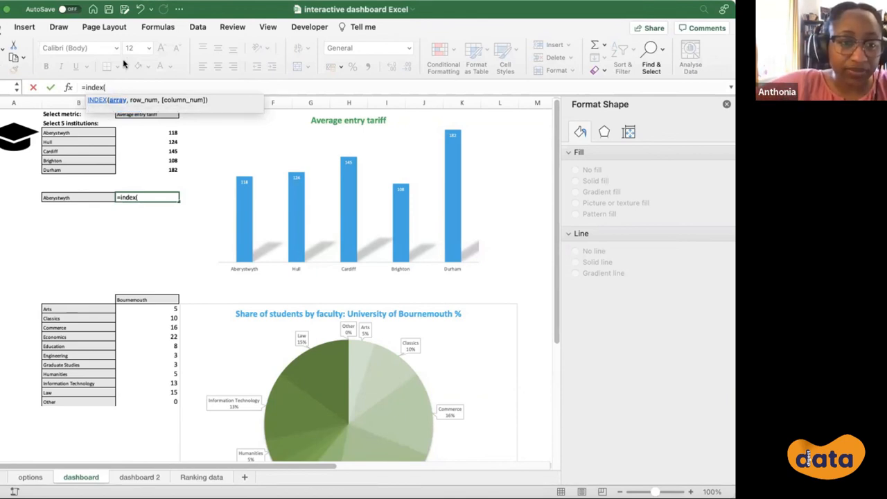
left_click(31, 477)
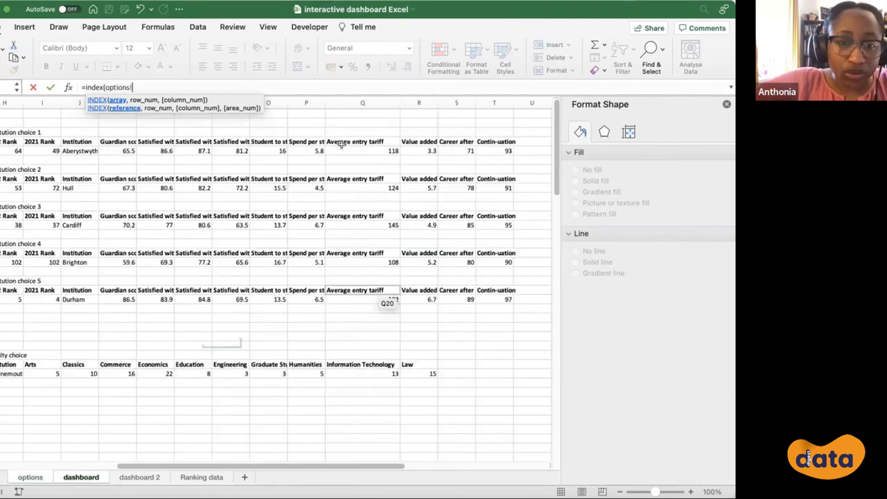
left_click(119, 150)
left_click_drag(120, 150, 493, 147)
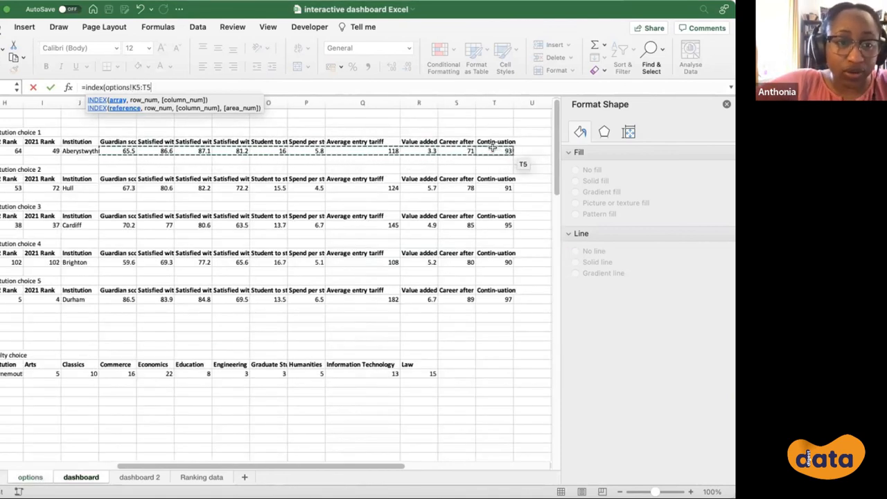
type(",")
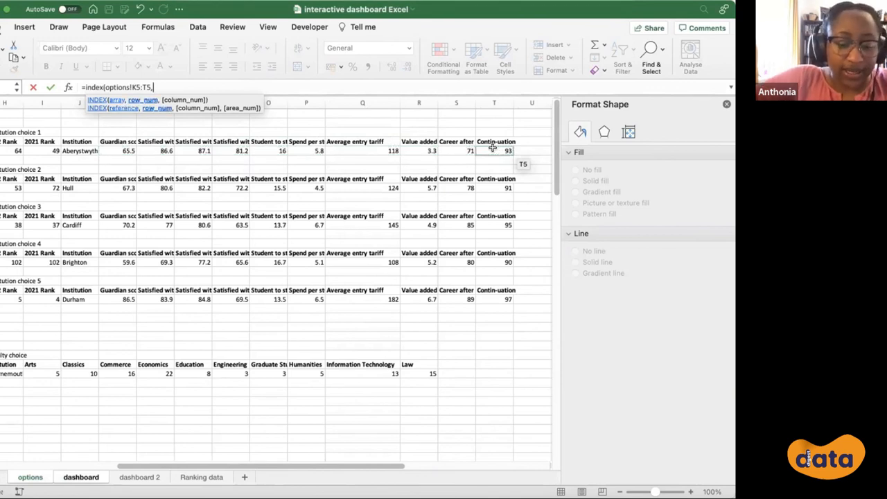
- Nest a MATCH function in the INDEX formula, using the selected metric in dashboard!C1 as the lookup value
type("match")
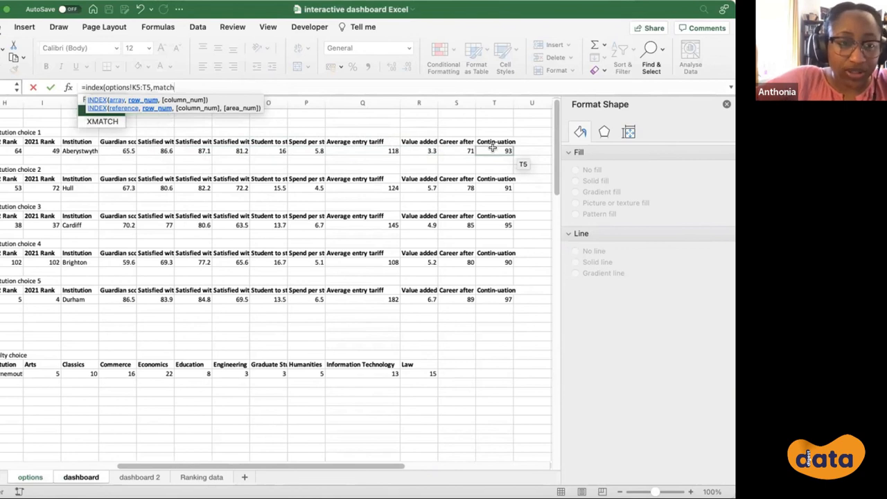
type("(")
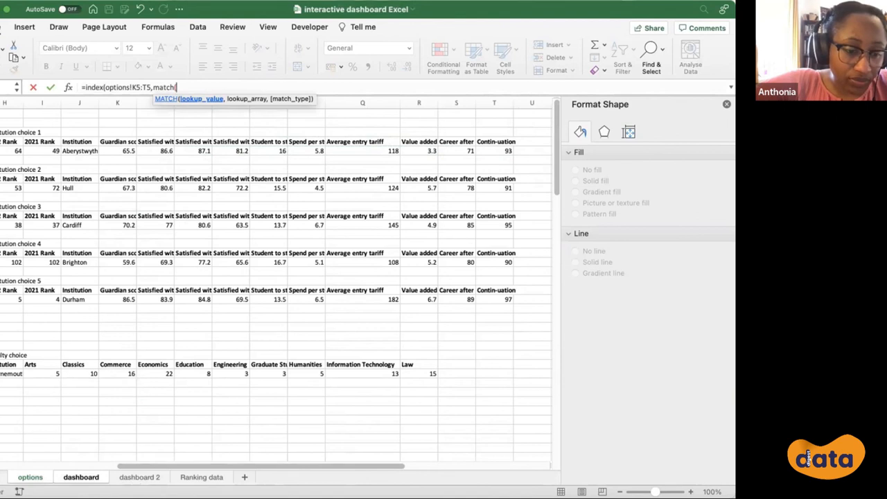
left_click(81, 477)
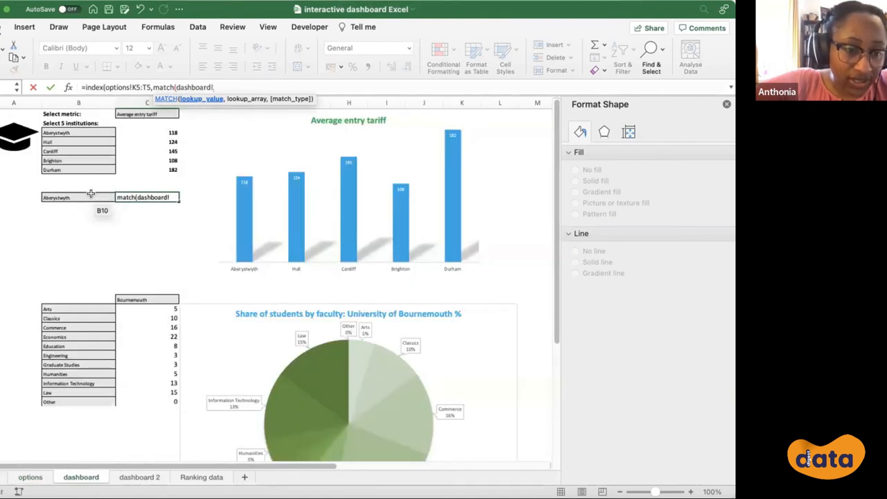
left_click(142, 115)
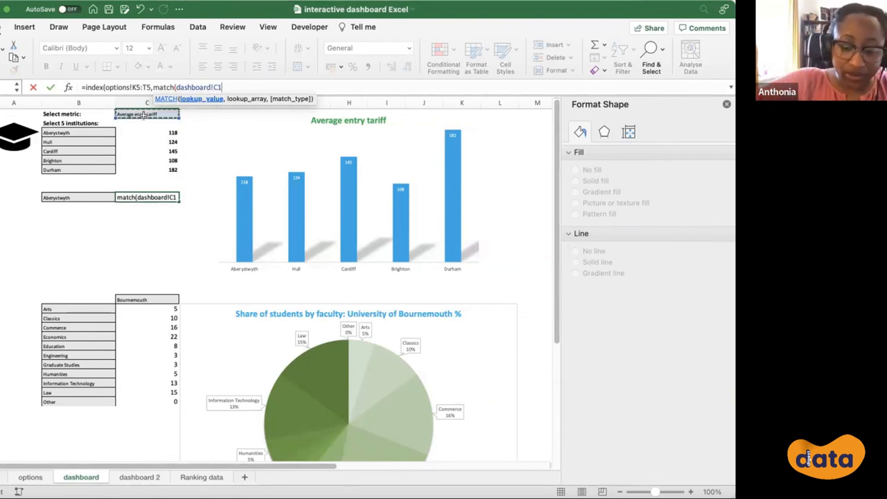
type(",")
- Set the MATCH lookup array to institution choice 1's metric headings, options!K4:T4
left_click(30, 477)
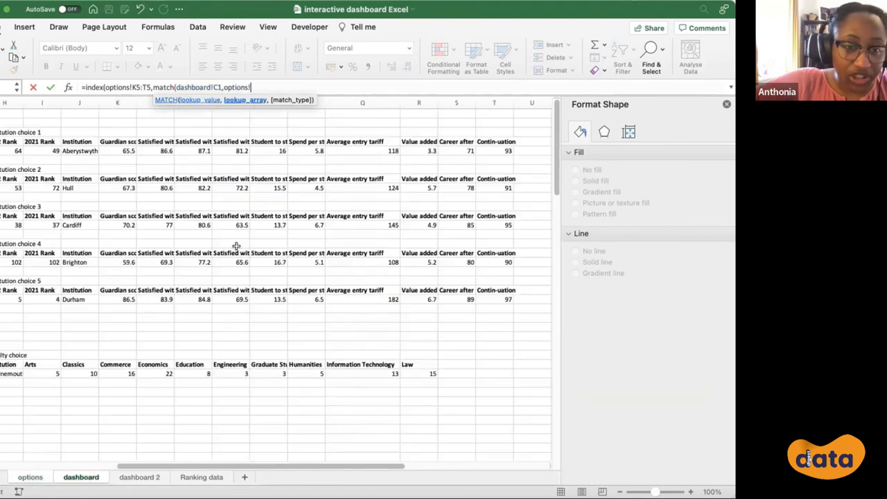
left_click_drag(76, 133, 488, 137)
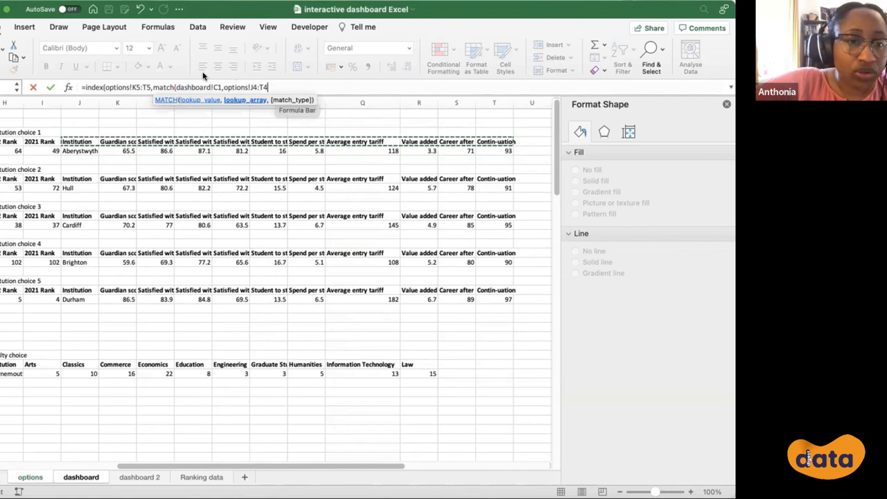
left_click(151, 87)
type(",")
left_click(253, 87)
key("BackSpace")
type("K")
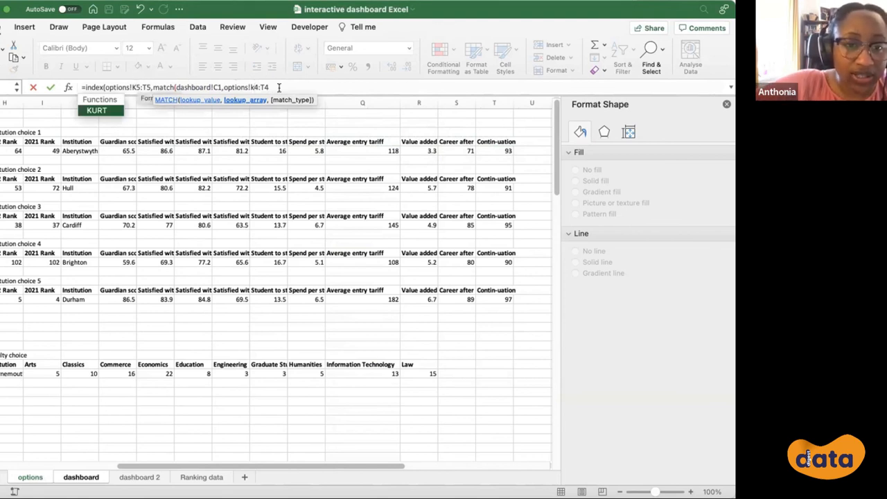
- Set the match type to 0 for an exact match, and complete the INDEX MATCH formula
type(",")
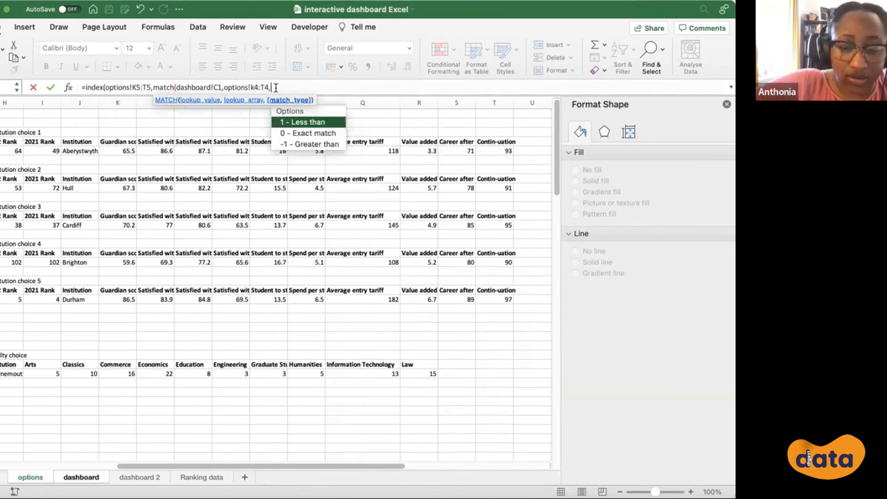
type("0")
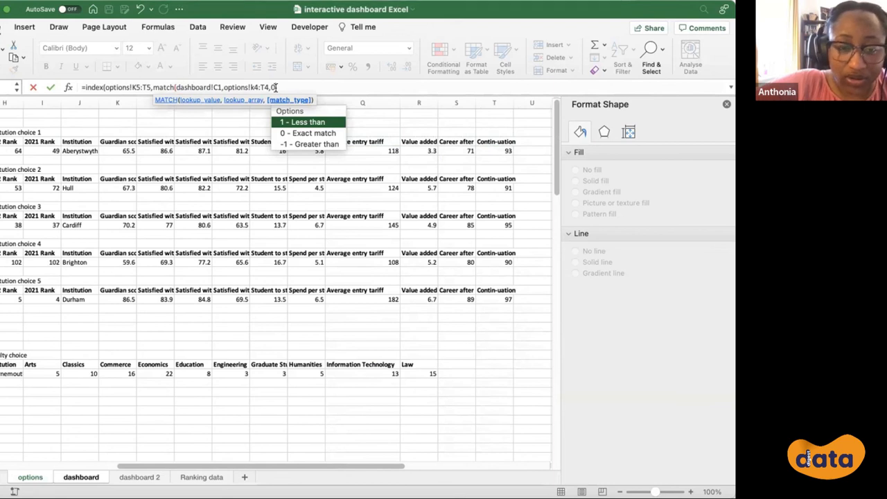
type("))")
key("Return")
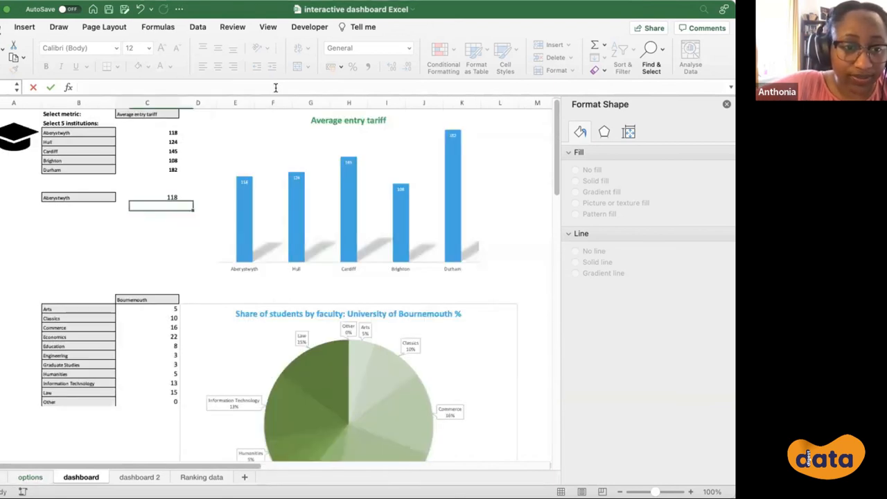
- Trace dashboard C10's INDEX MATCH formula from the selected metric in C1 to institution choice 1's data row on the options sheet
left_click(166, 196)
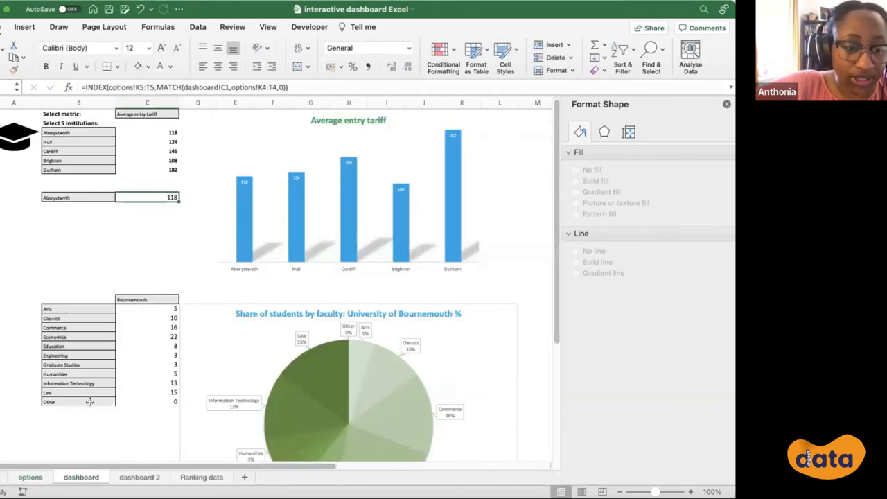
left_click(40, 478)
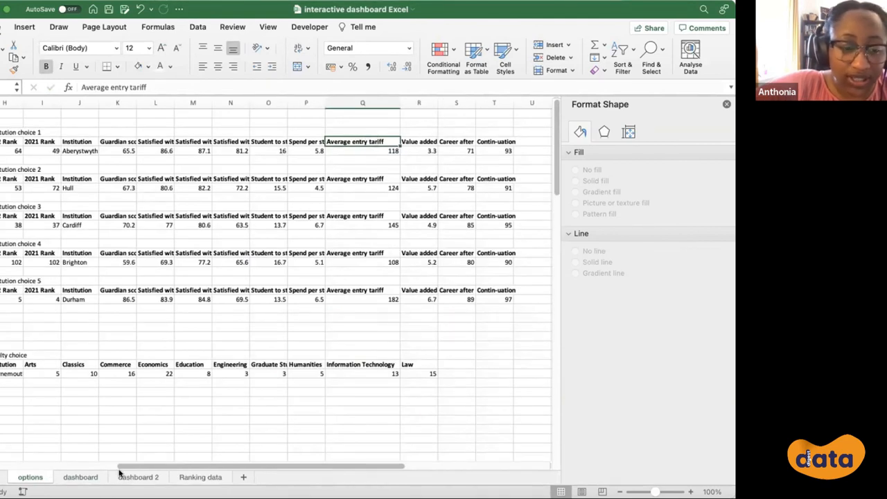
left_click(71, 478)
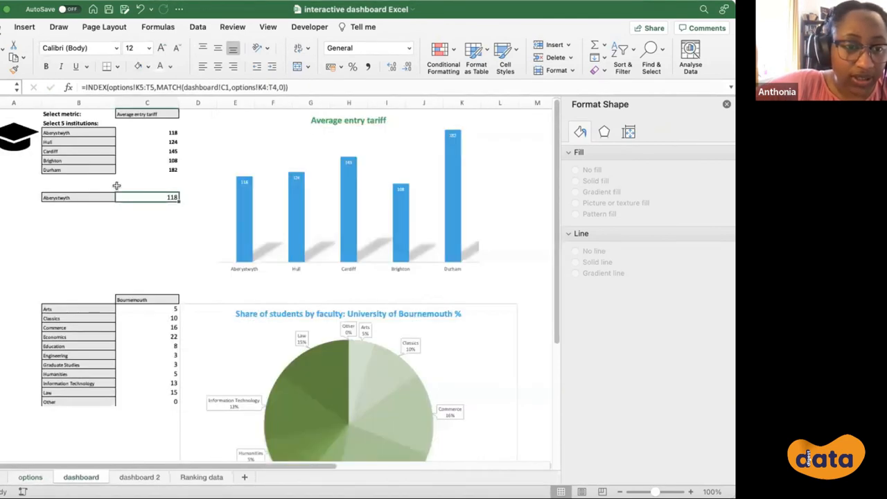
left_click(142, 114)
left_click(31, 476)
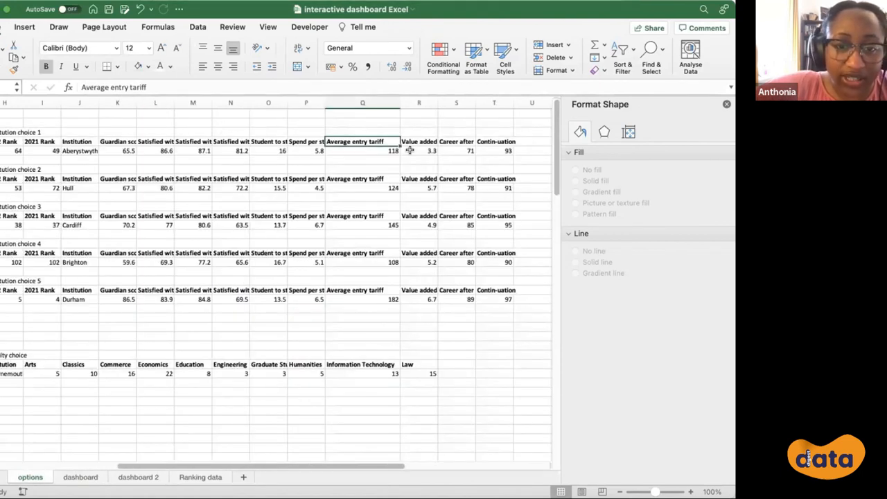
left_click(383, 150)
left_click_drag(91, 151, 502, 147)
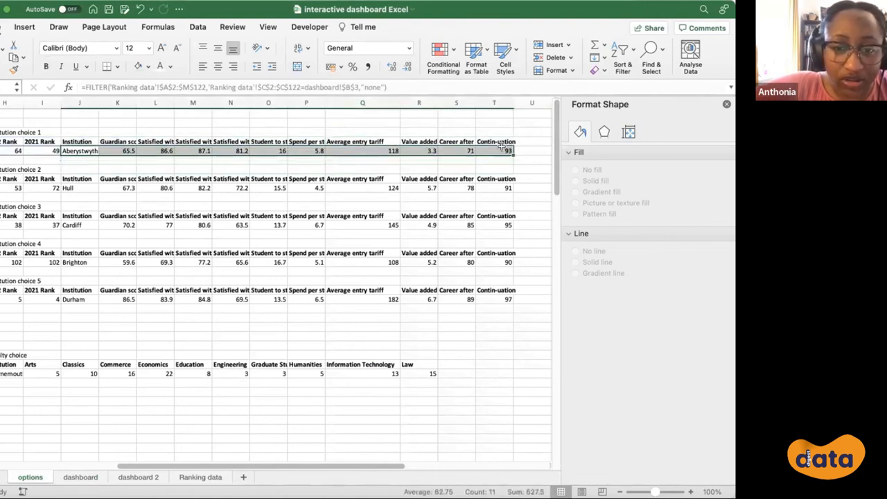
- Examine the MATCH lookup value dashboard!C1 inside the formula in dashboard cell C10
left_click(90, 477)
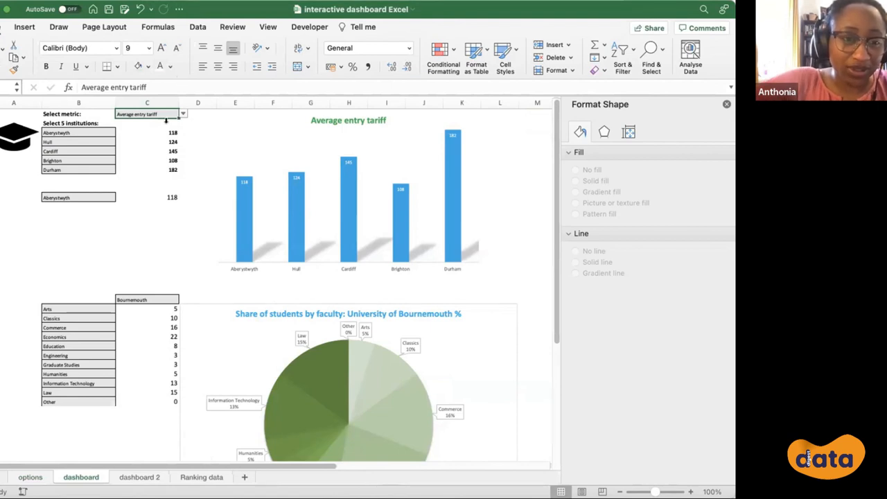
left_click(167, 197)
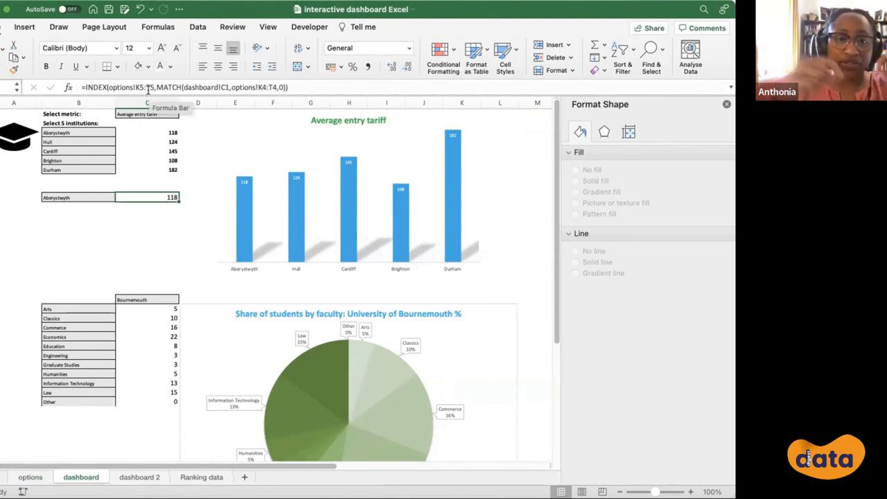
left_click(221, 88)
left_click_drag(226, 86, 176, 91)
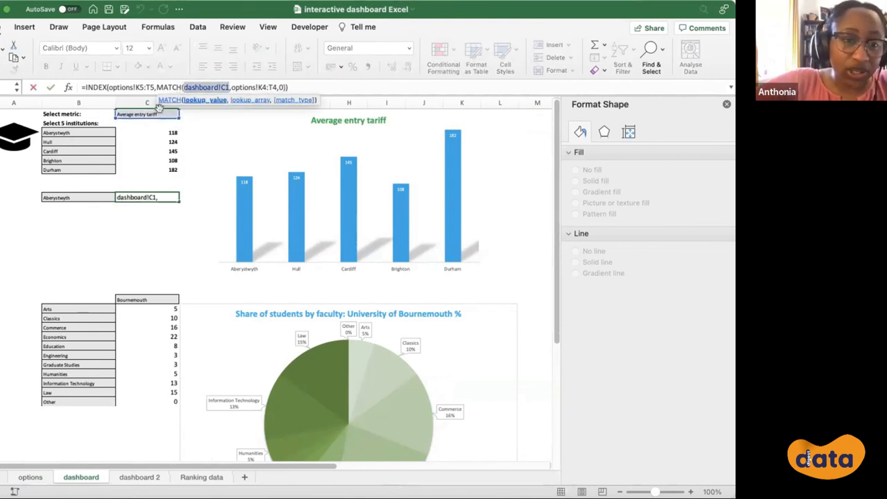
key("Return")
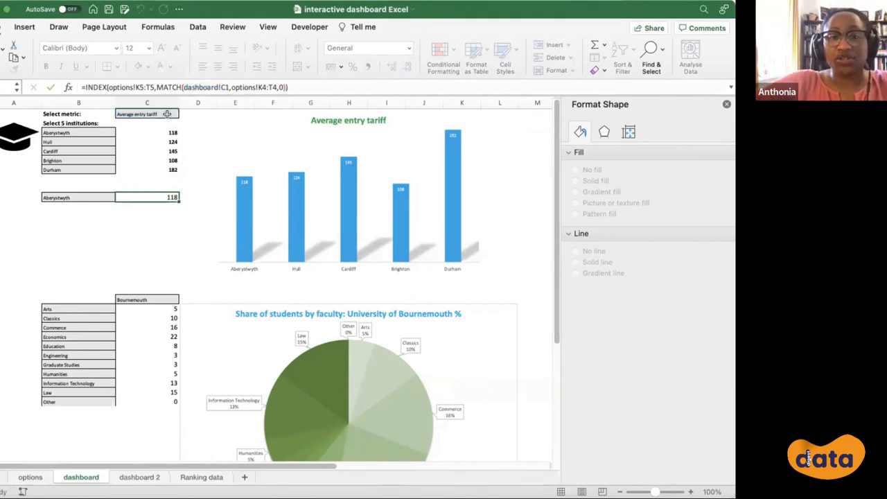